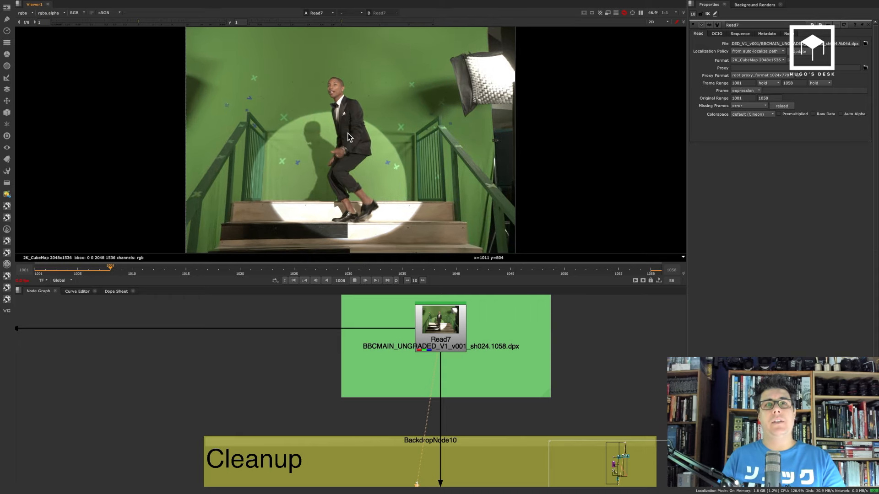
Step: Enable the bookmark option on the Read node in the Pharrell Plate backdrop
left_click(446, 336)
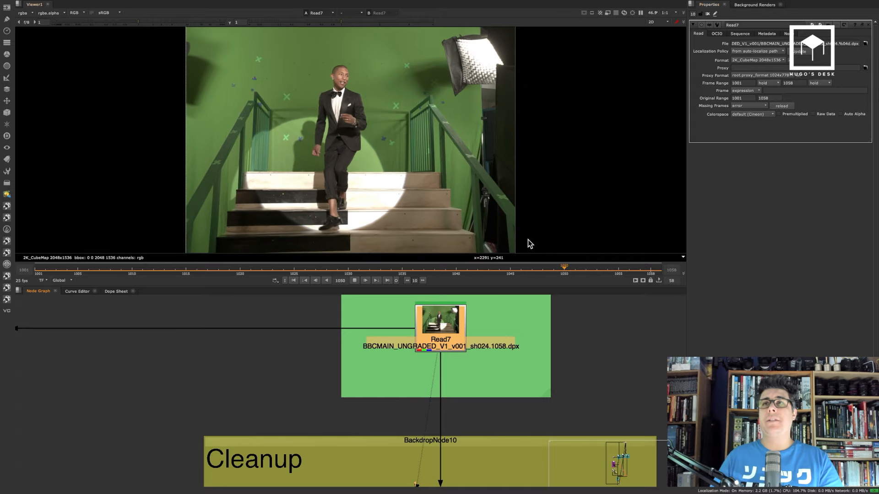
scroll(482, 366, "down", 3)
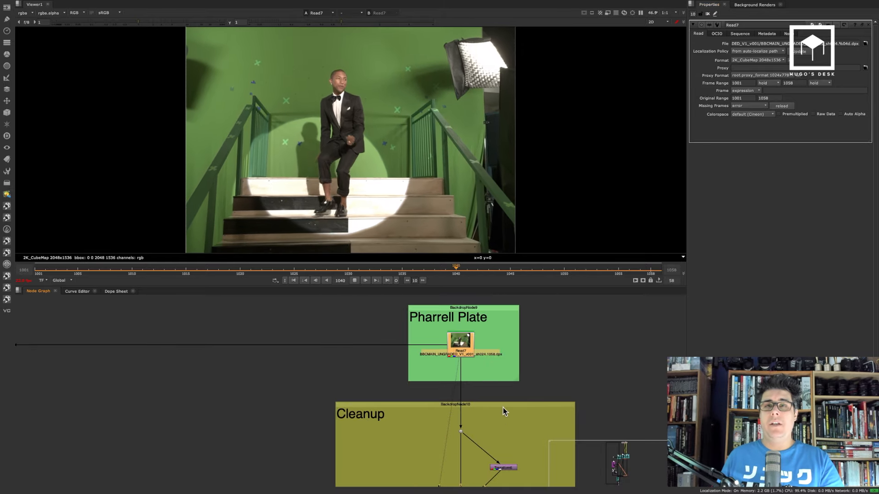
double_click(502, 468)
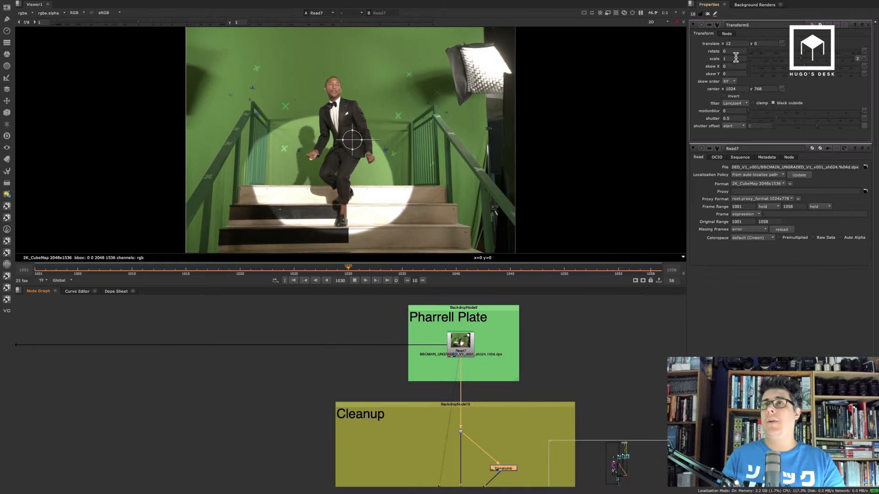
double_click(469, 351)
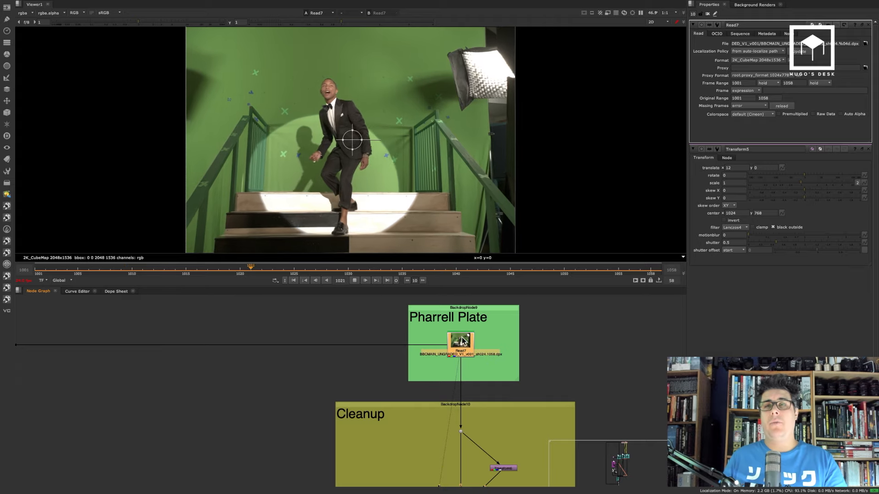
left_click(868, 149)
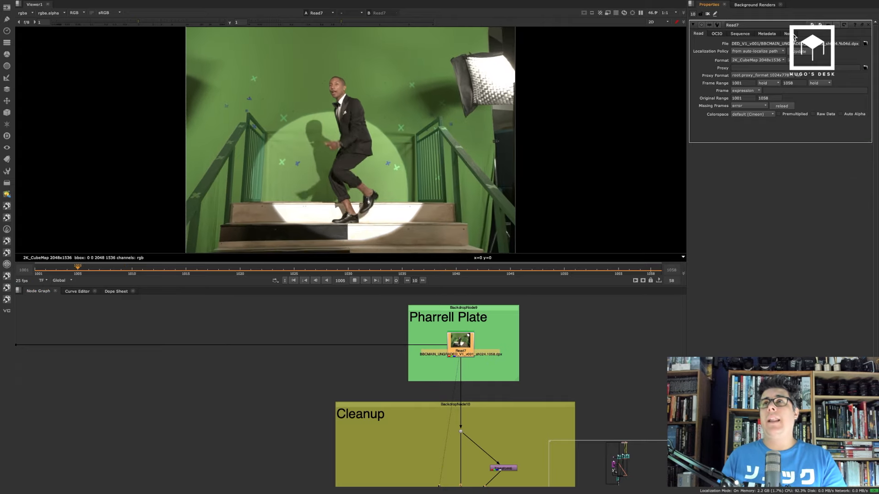
left_click(791, 34)
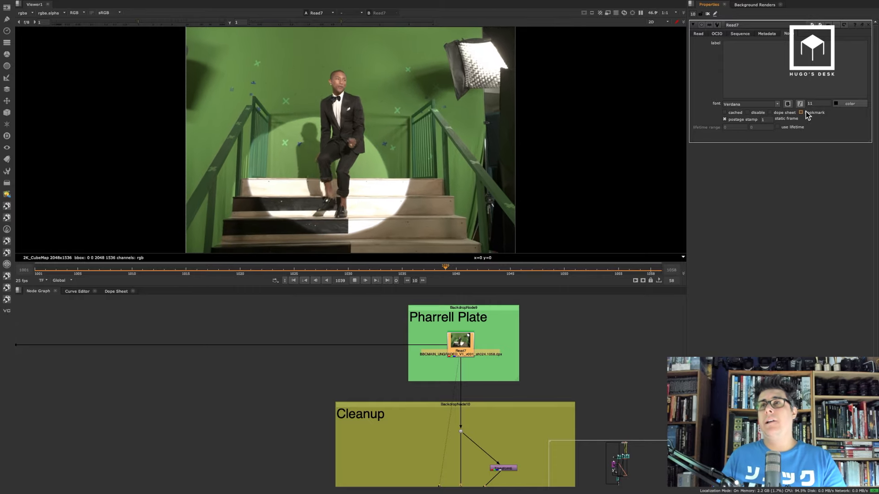
left_click(801, 112)
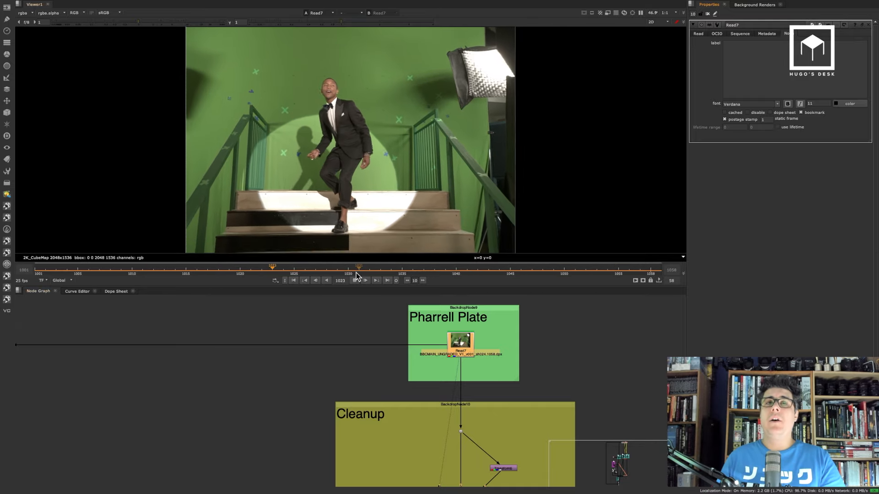
Step: Stop playback and display the last Copy node at the end of the comp tree in the viewer
left_click(355, 280)
left_click(576, 364)
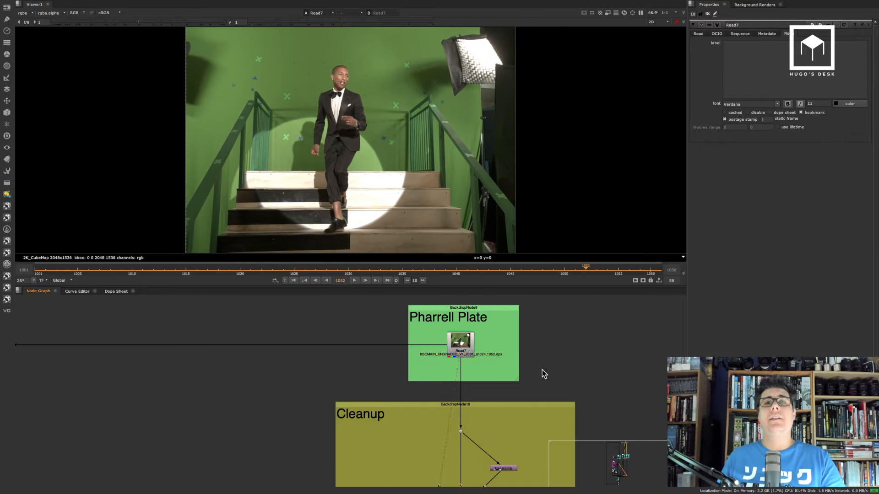
middle_click_drag(528, 372, 464, 422, "alt")
middle_click_drag(470, 482, 437, 314)
middle_click_drag(419, 442, 458, 294)
middle_click_drag(432, 325, 451, 418)
left_click(416, 428)
key("1")
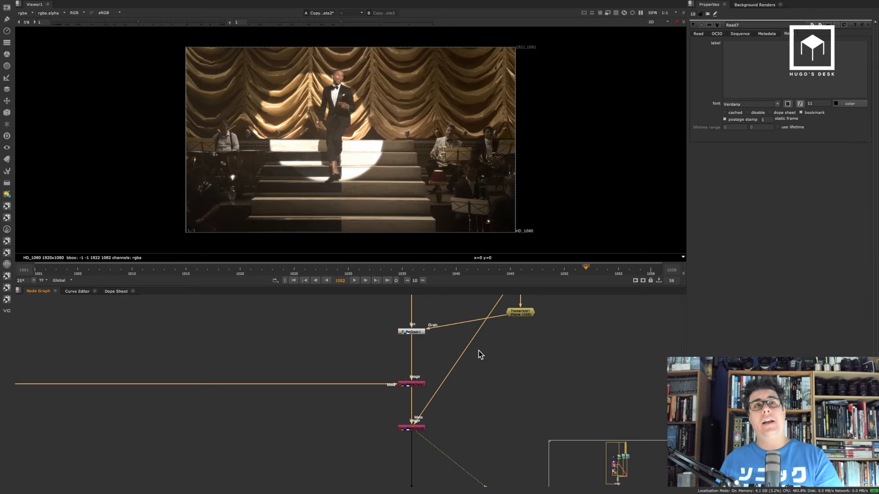
Step: Use Jump to Bookmarked Node to go to Read7
mouse_move(58, 9)
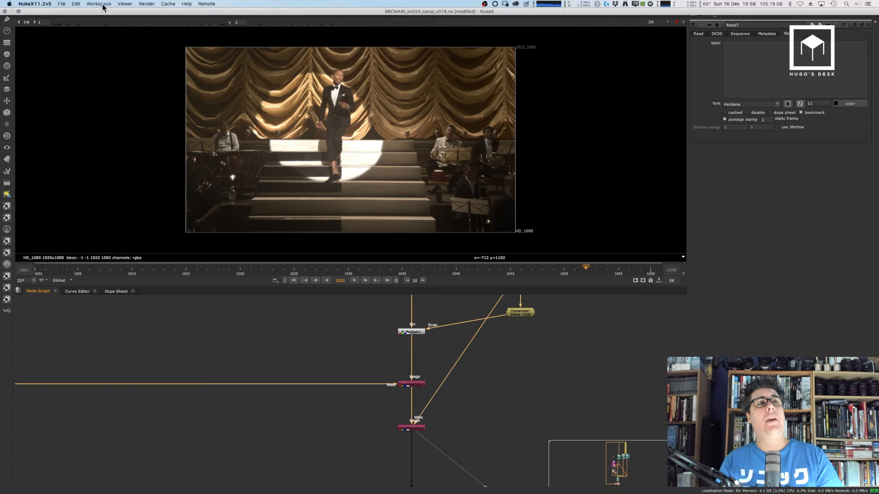
left_click(76, 4)
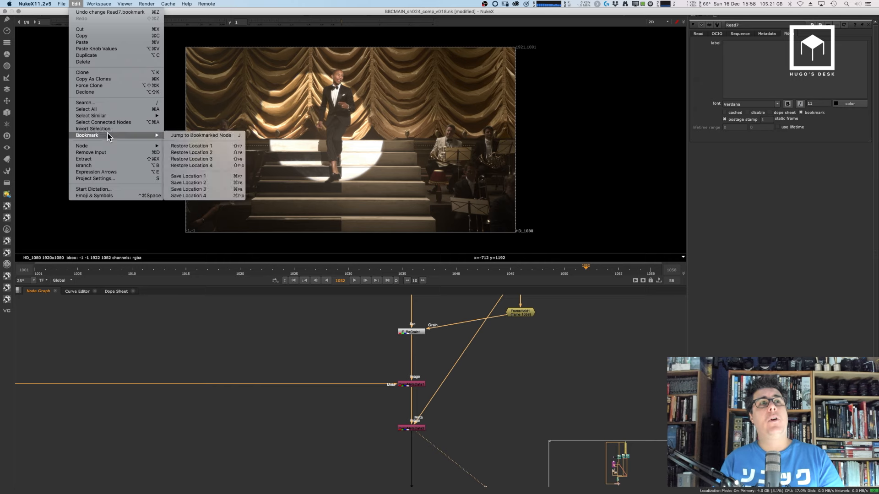
mouse_move(111, 137)
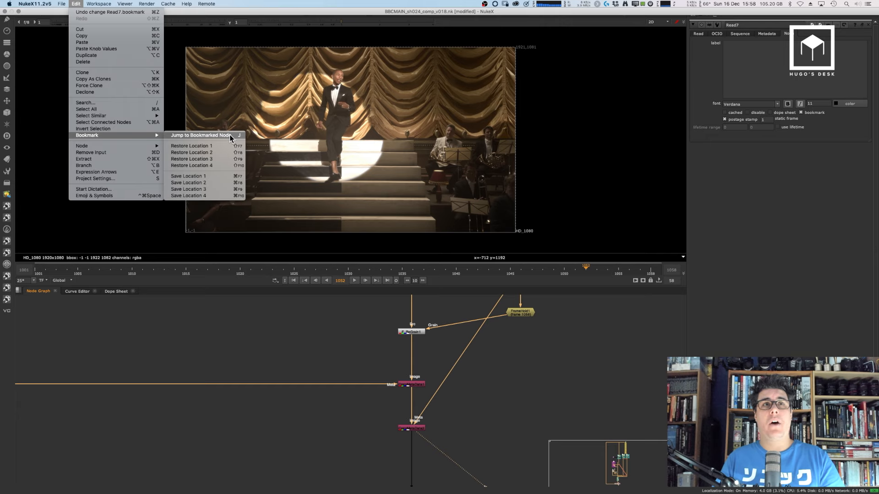
left_click(201, 136)
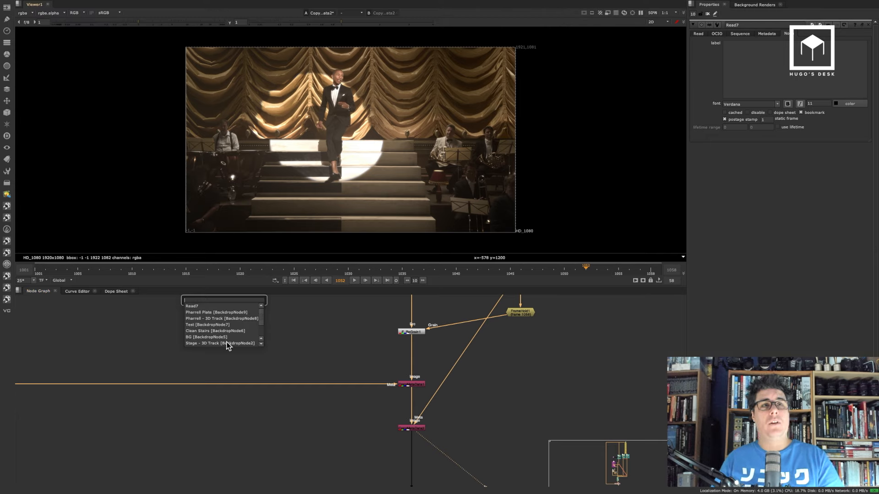
left_click(195, 306)
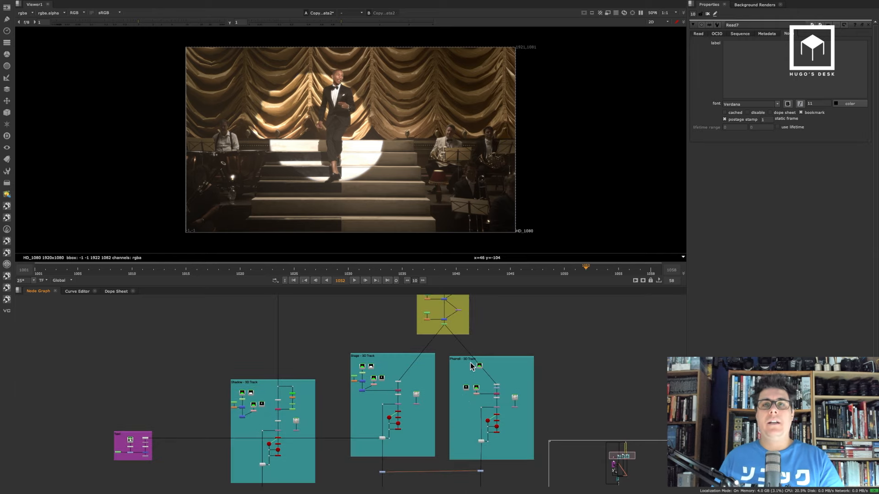
Step: Display the red and green matte Read node from the Pharrell - 3D Track backdrop in the viewer and play it
scroll(473, 358, "up", 5)
middle_click_drag(507, 461, 488, 360)
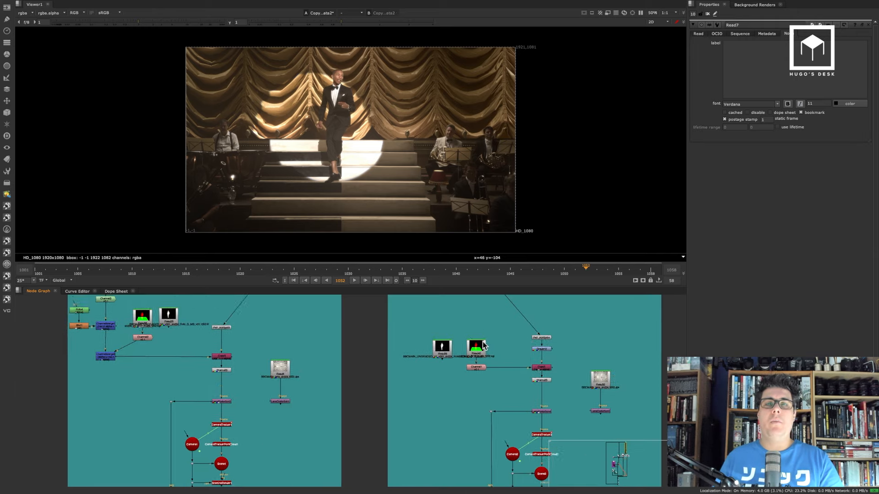
scroll(488, 361, "up", 4)
left_click(470, 341)
key("1")
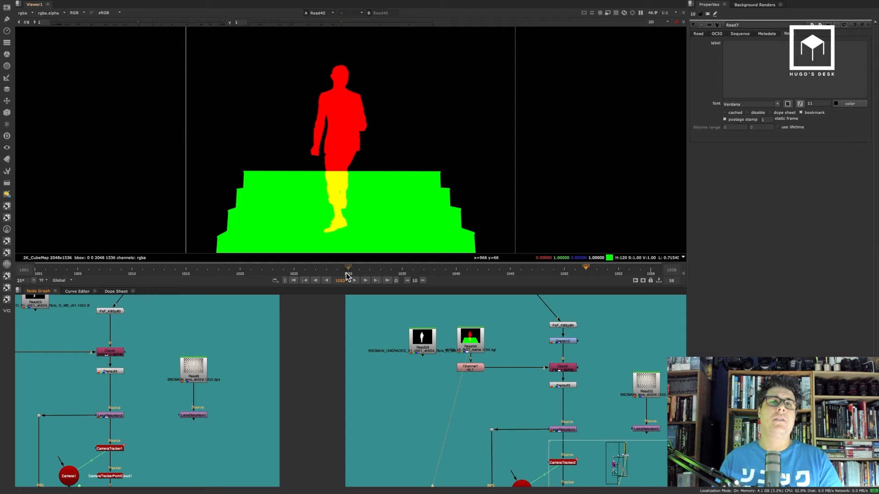
left_click(355, 280)
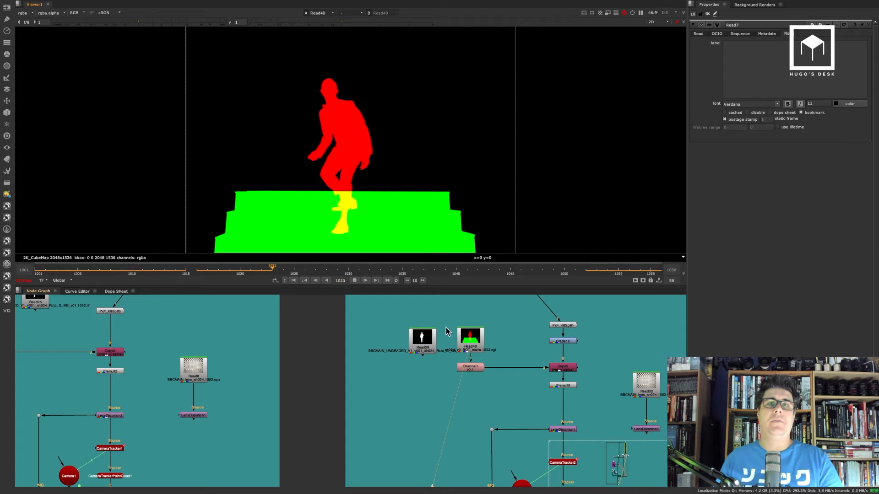
Step: Bookmark the red and green matte Read node and label it Roto
double_click(471, 337)
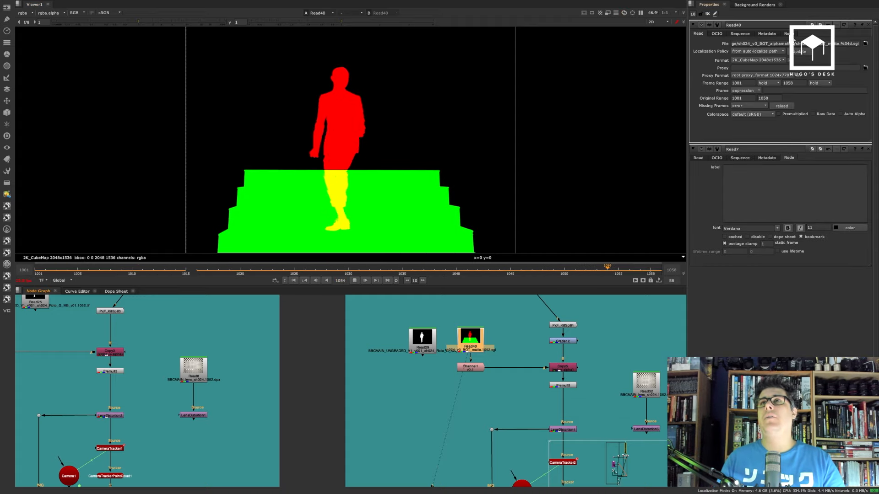
left_click(788, 33)
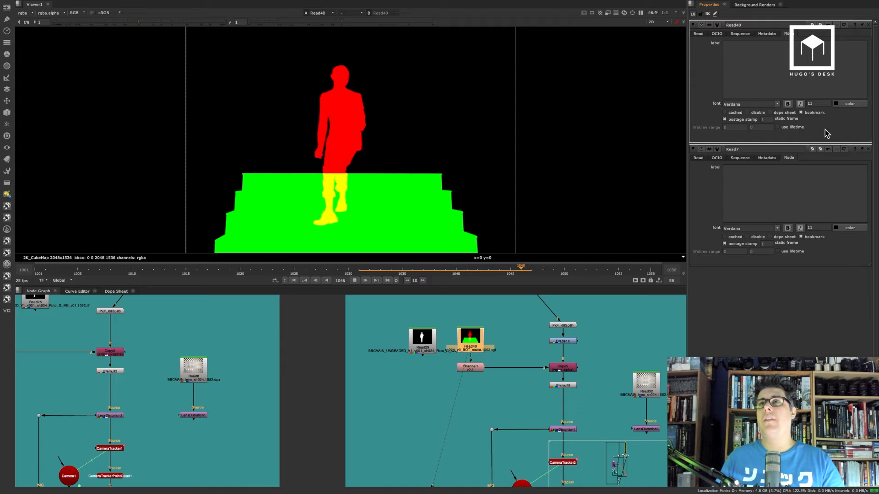
left_click(782, 62)
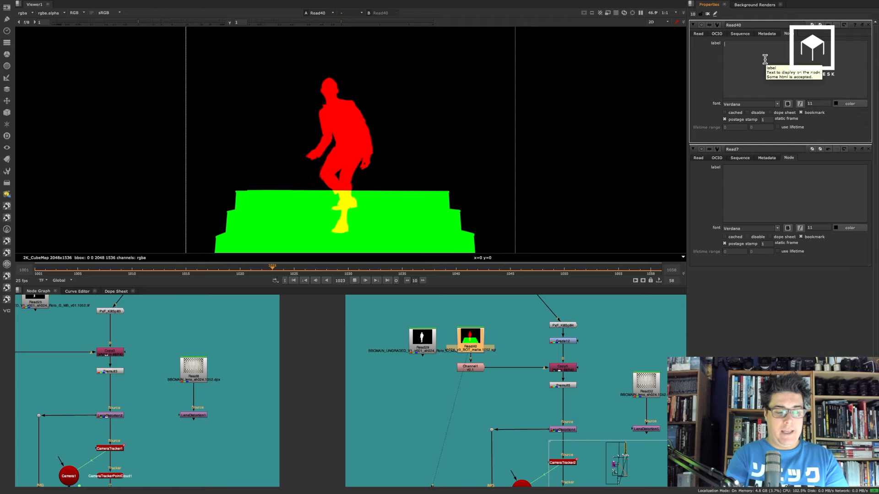
type("Roto")
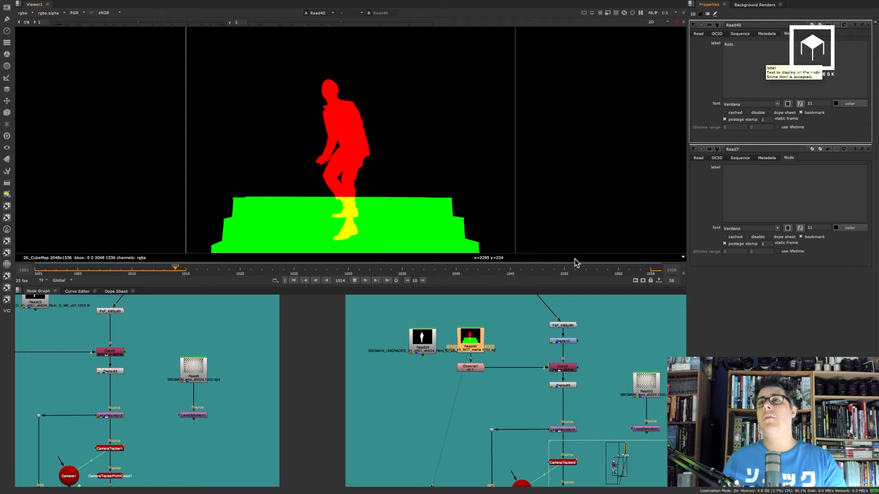
Step: Display the Pharrell Plate's Read node in the viewer and label it Plate
scroll(491, 380, "down", 3)
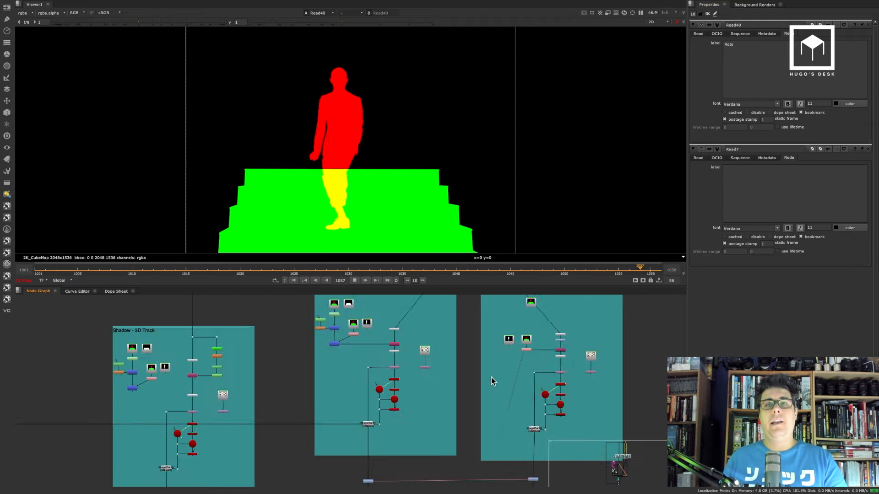
scroll(491, 378, "down", 5)
middle_click_drag(485, 333, 459, 436)
middle_click_drag(485, 318, 480, 326)
scroll(511, 315, "up", 3)
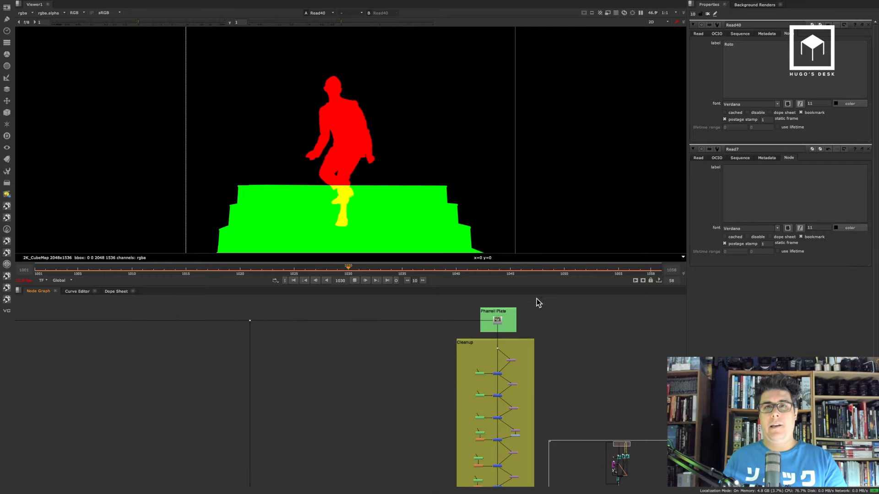
scroll(494, 317, "up", 4)
double_click(504, 321)
key("1")
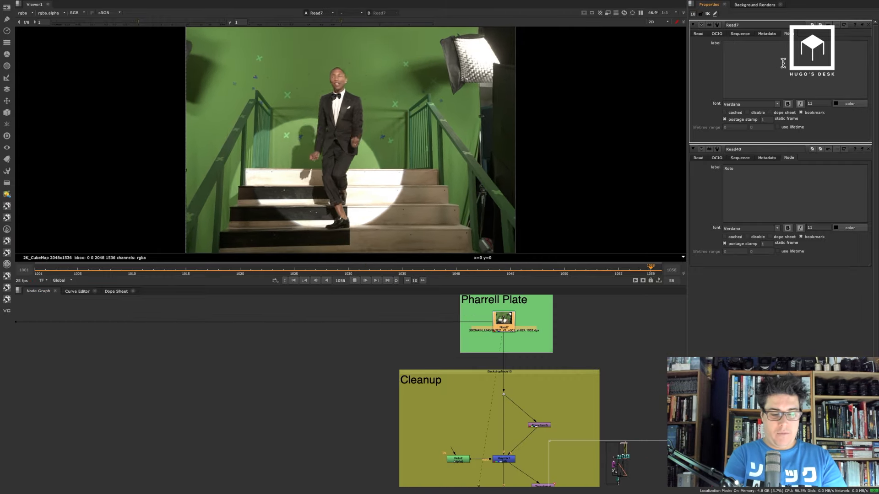
left_click(783, 64)
type("Plate")
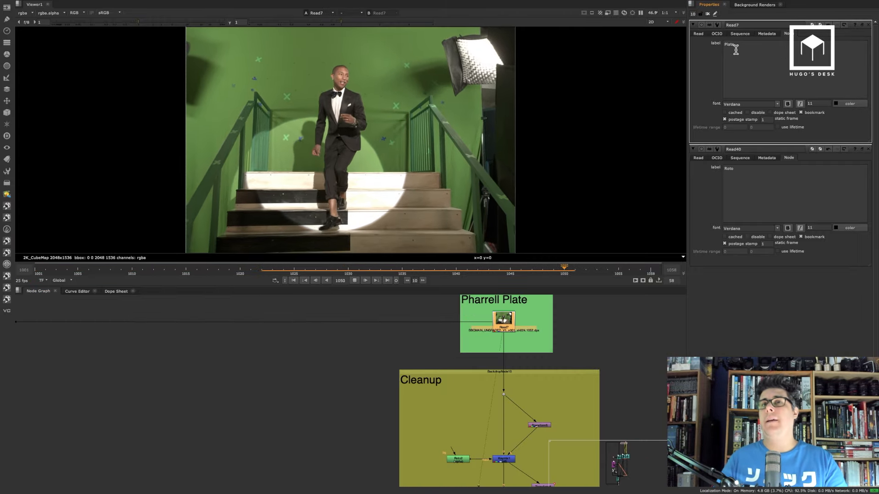
left_click(548, 329)
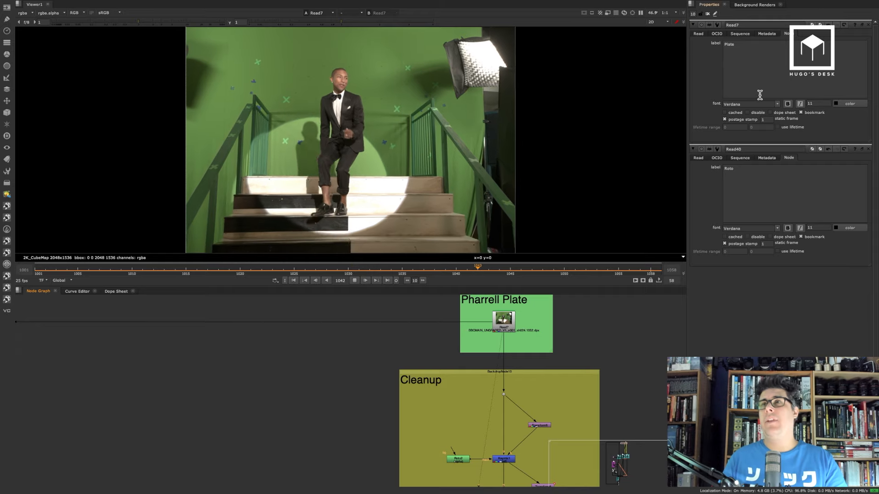
Step: Stop playback, go to the last frame and display the last Copy node of the comp tree in the viewer
middle_click_drag(541, 351, 403, 307, "alt")
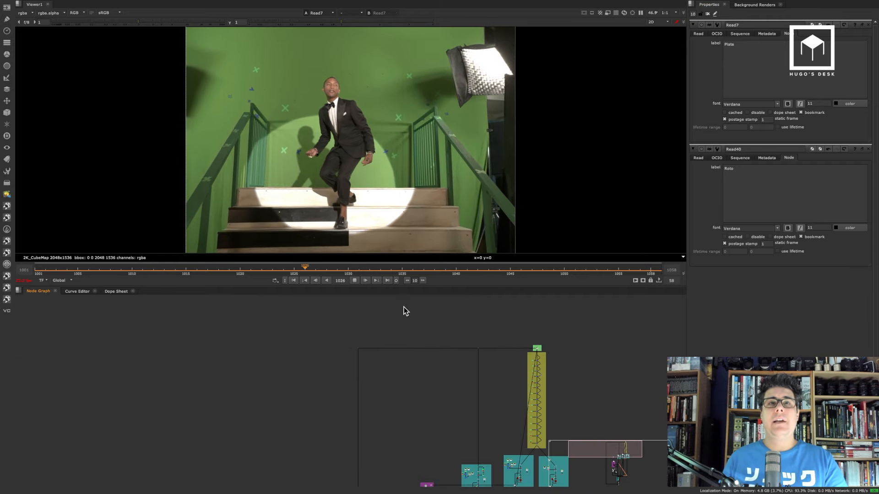
left_click(354, 279)
left_click(386, 279)
middle_click_drag(471, 366, 406, 344, "alt")
scroll(406, 345, "up", 15)
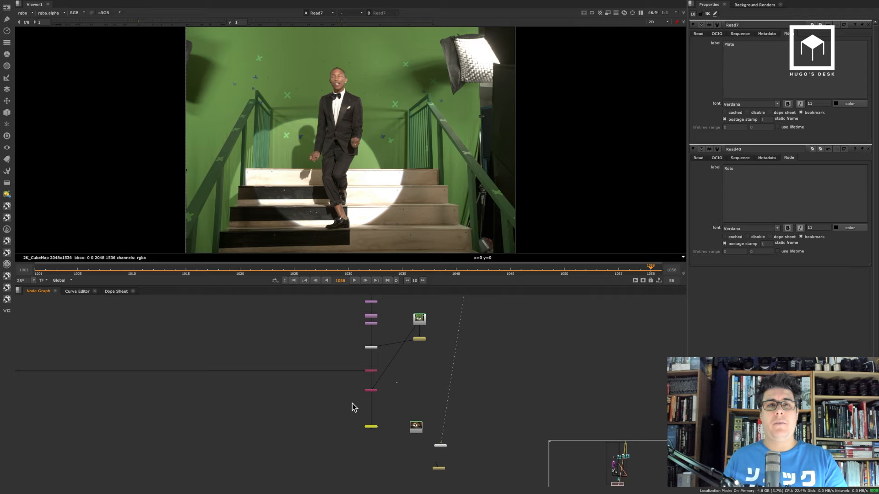
left_click(371, 390)
key("1")
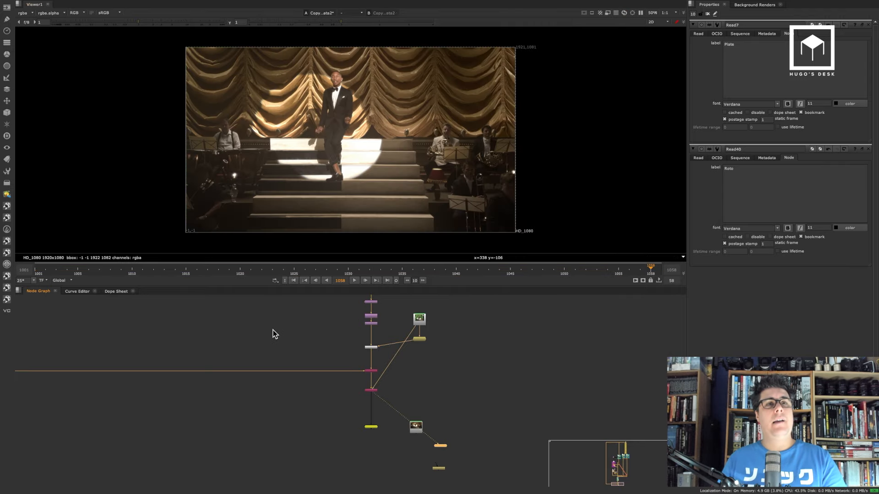
left_click(274, 340)
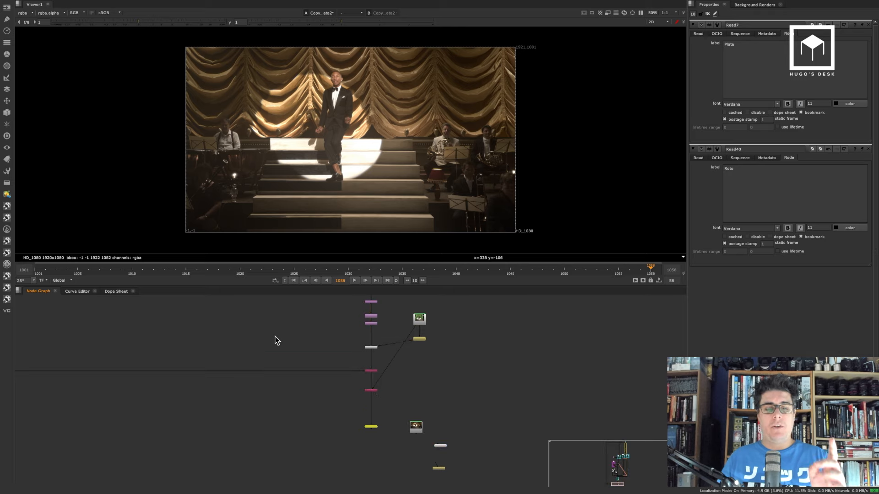
Step: Jump to the bookmarked Roto node, and from there to the bookmarked Plate node
key("j")
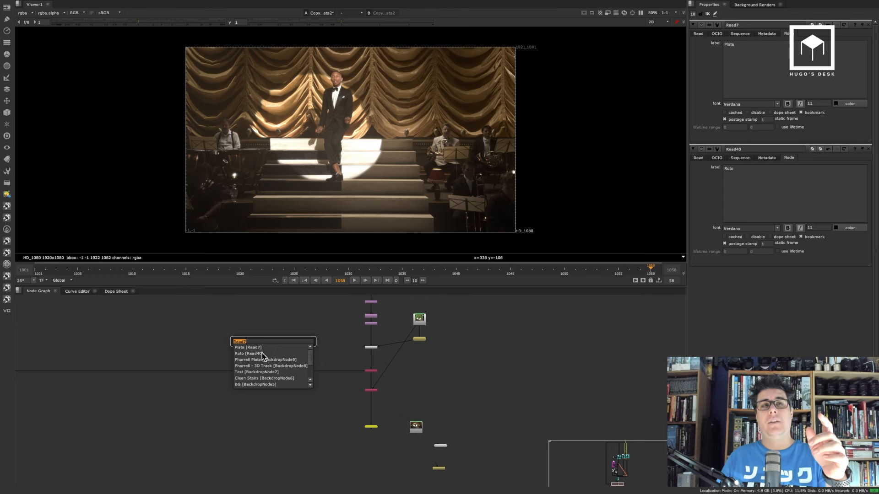
left_click(262, 353)
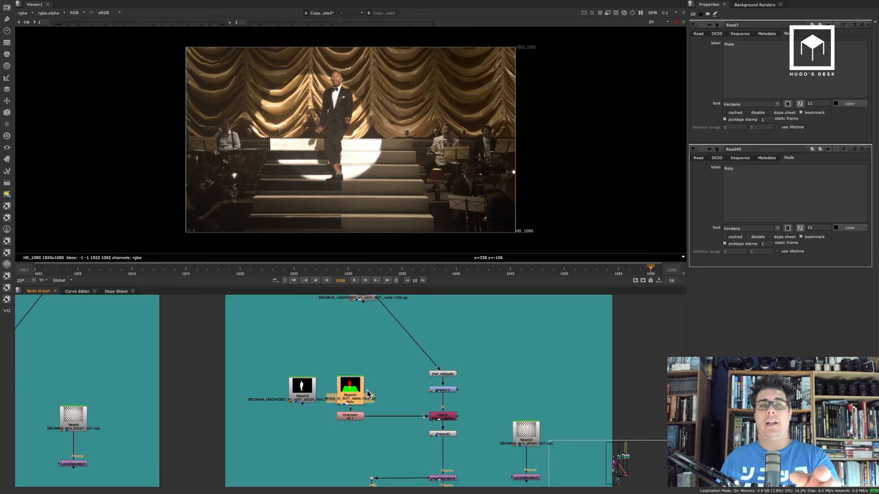
left_click(500, 347)
key("j")
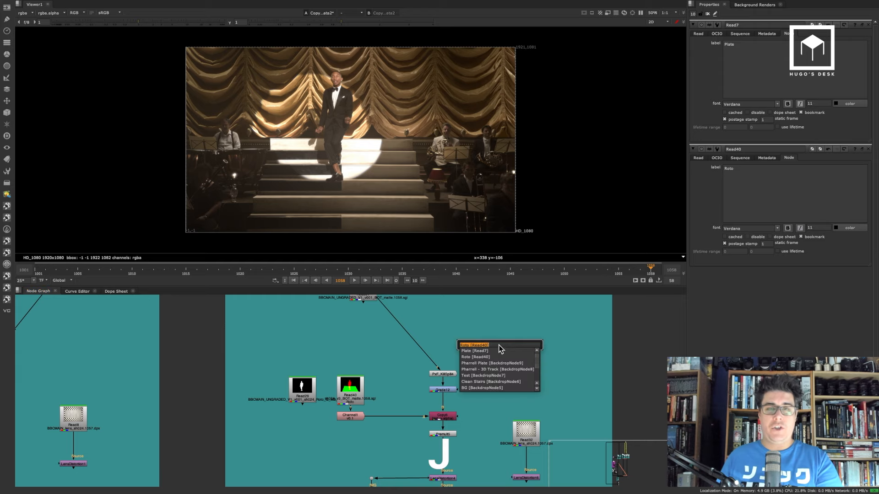
left_click(474, 351)
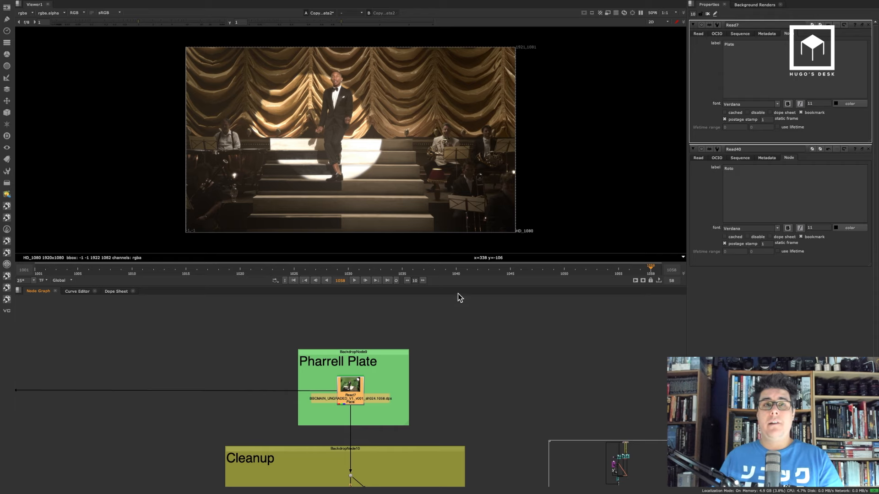
scroll(463, 343, "down", 2)
middle_click_drag(448, 373, 441, 334)
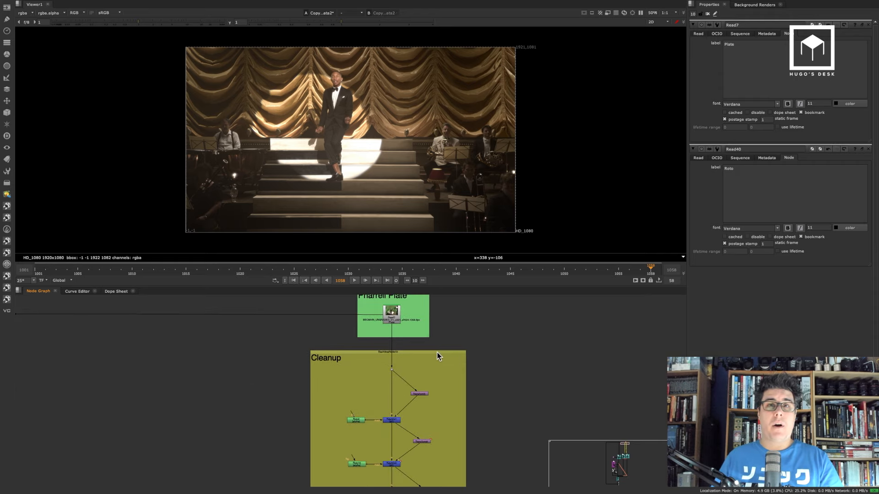
left_click(437, 353)
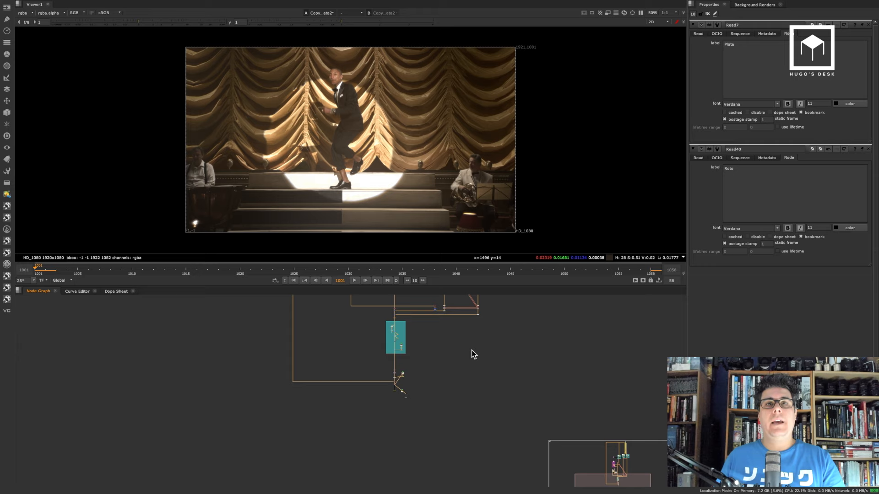
middle_click_drag(471, 350, 424, 393)
scroll(425, 390, "up", 2)
scroll(424, 390, "up", 10)
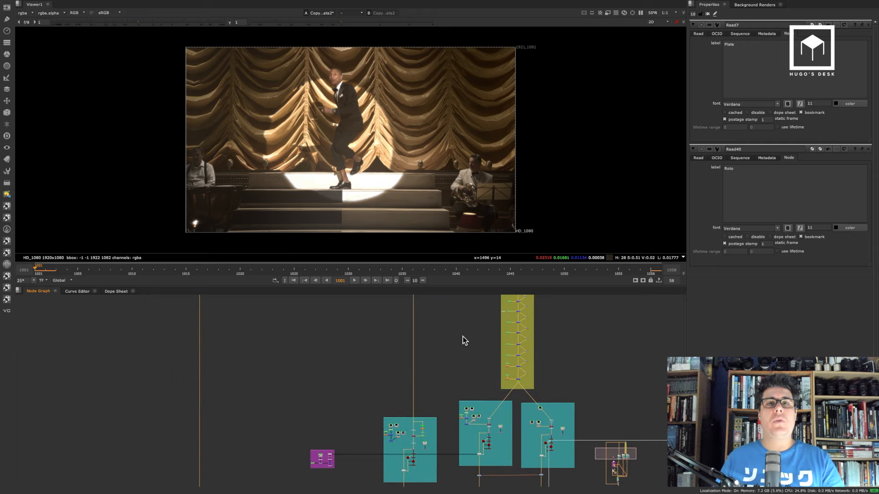
scroll(410, 346, "down", 10)
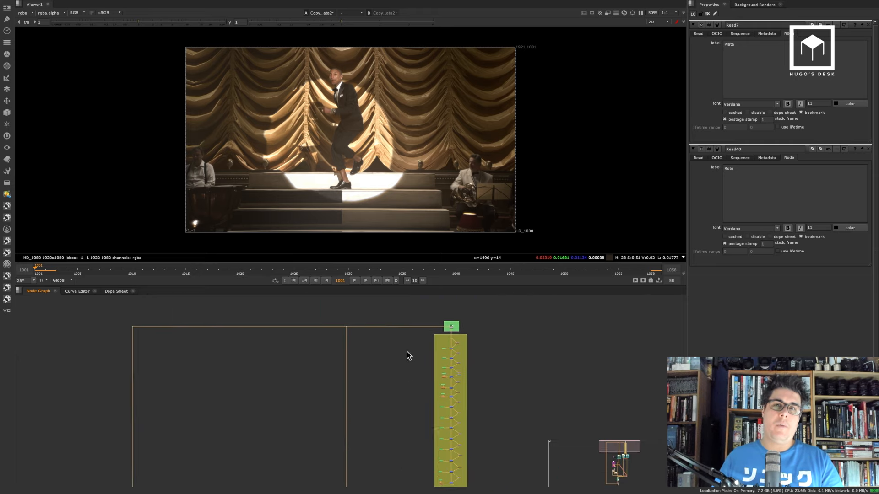
Step: Look over the commands for saving and restoring bookmark locations, and search the node graph for nodes containing read7
left_click(92, 4)
mouse_move(76, 4)
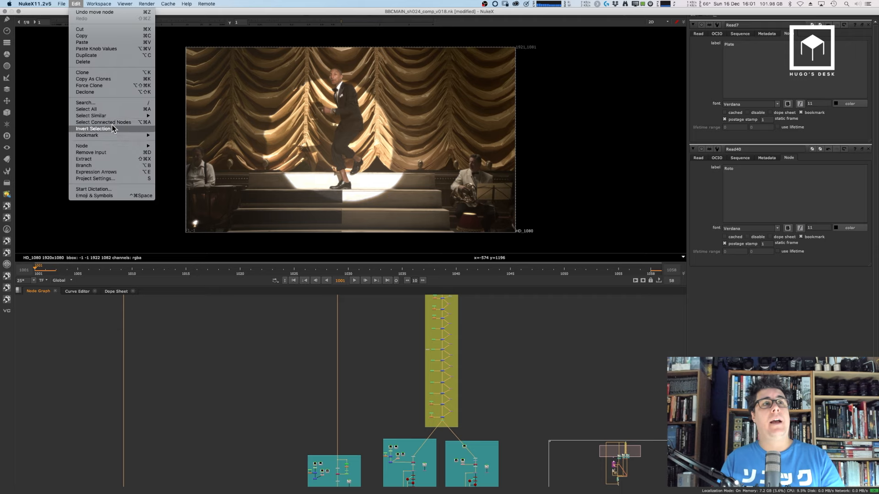
mouse_move(114, 135)
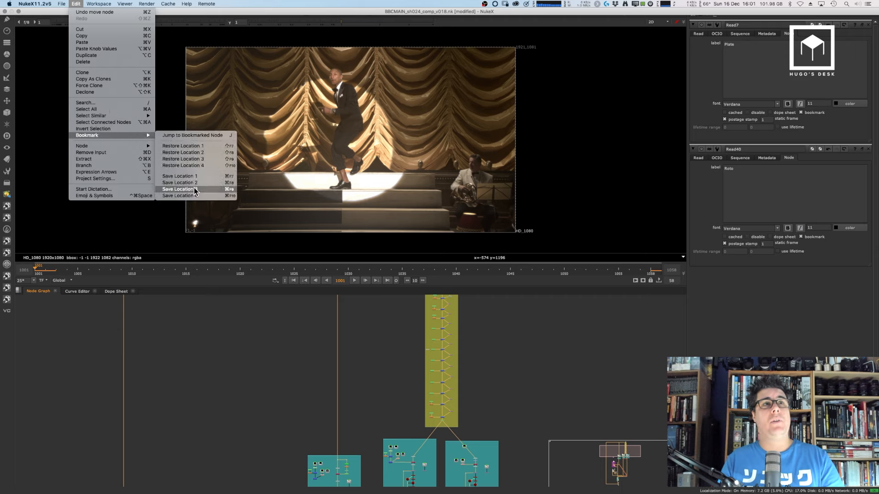
left_click(116, 103)
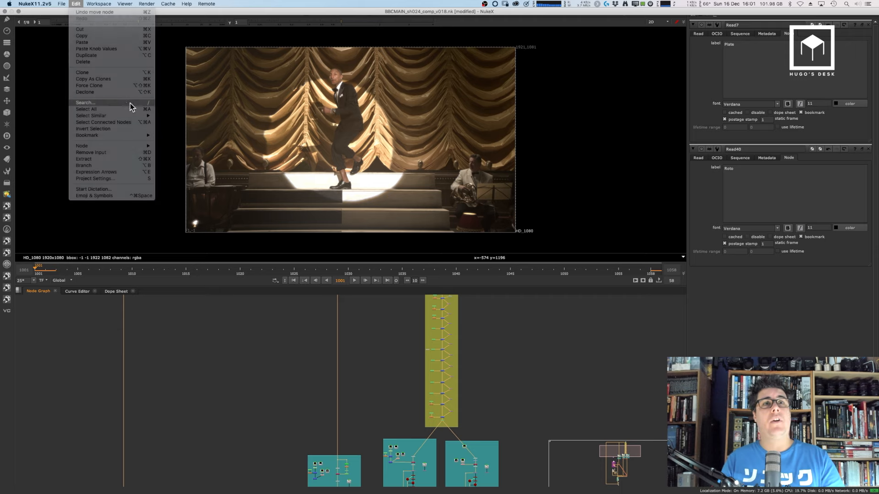
left_click_drag(438, 219, 432, 219)
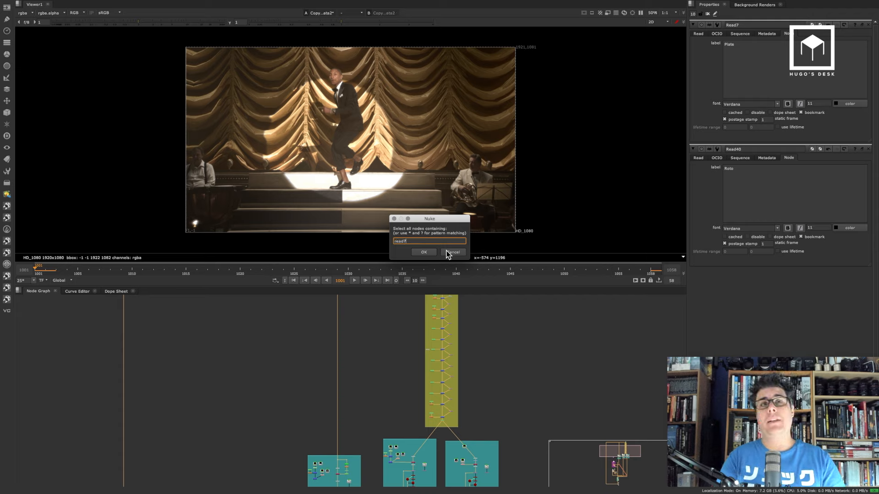
key("Return")
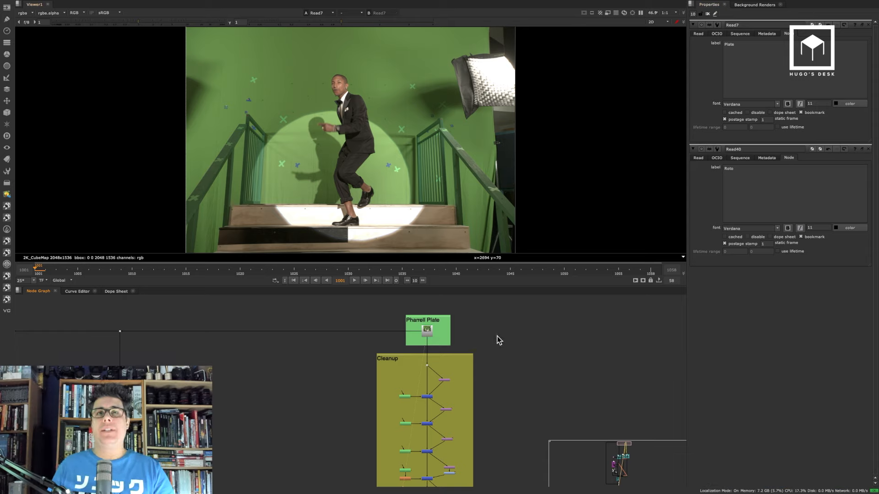
Step: Clear all open node properties and reopen only the Read settings of the Pharrell Plate's Read node
left_click(427, 331)
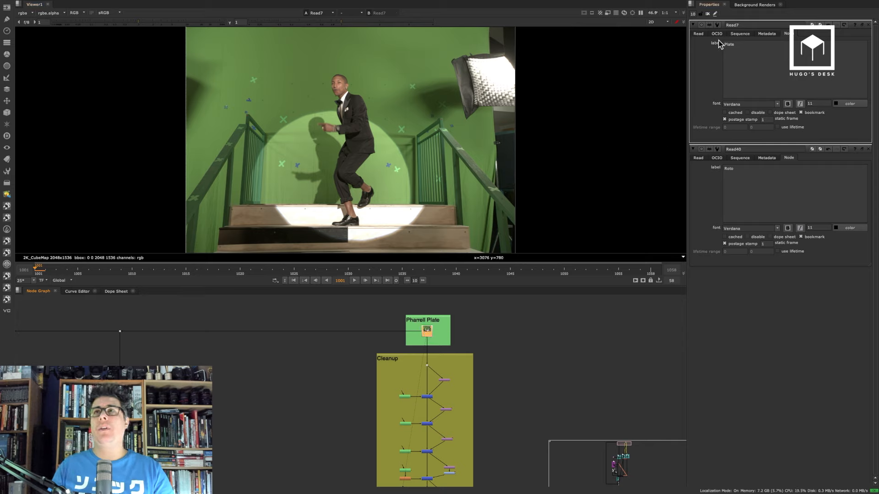
double_click(427, 330)
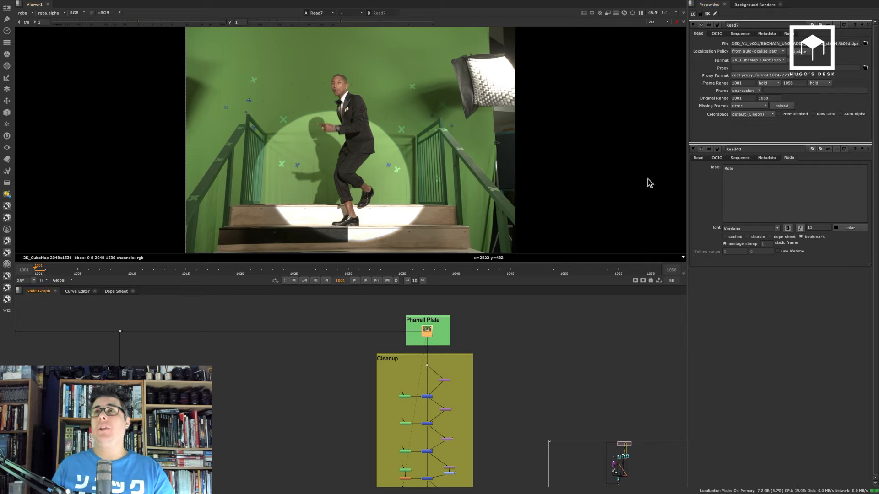
left_click(707, 14)
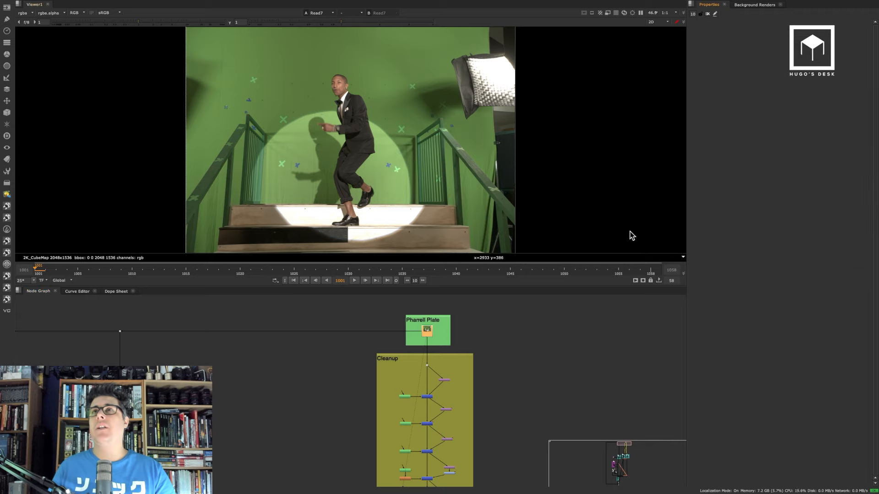
double_click(428, 331)
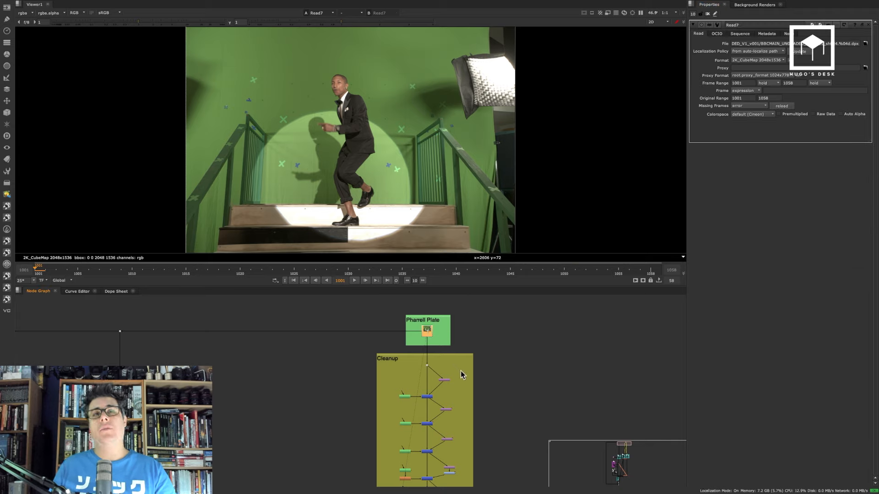
Step: Open the Roto Read node in the Pharrell - 3D Track backdrop and show its Read settings
middle_click_drag(463, 396, 449, 345)
scroll(428, 428, "down", 3)
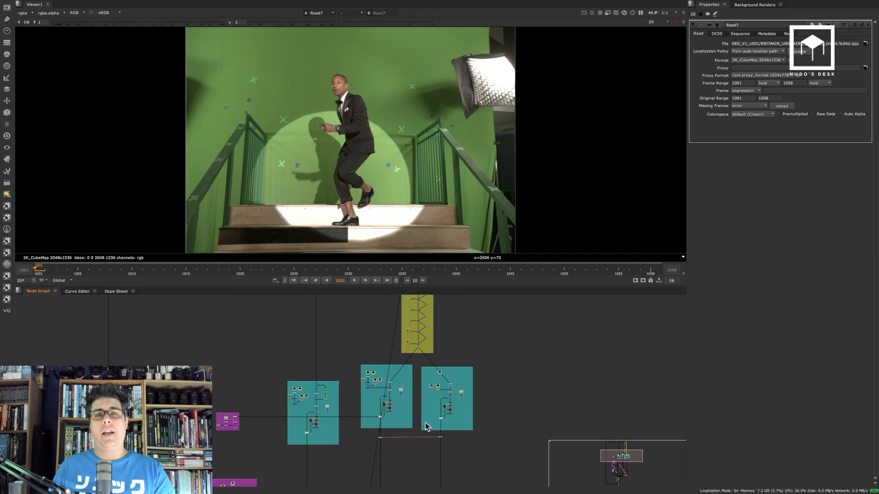
middle_click_drag(425, 422, 426, 329)
scroll(426, 330, "up", 6)
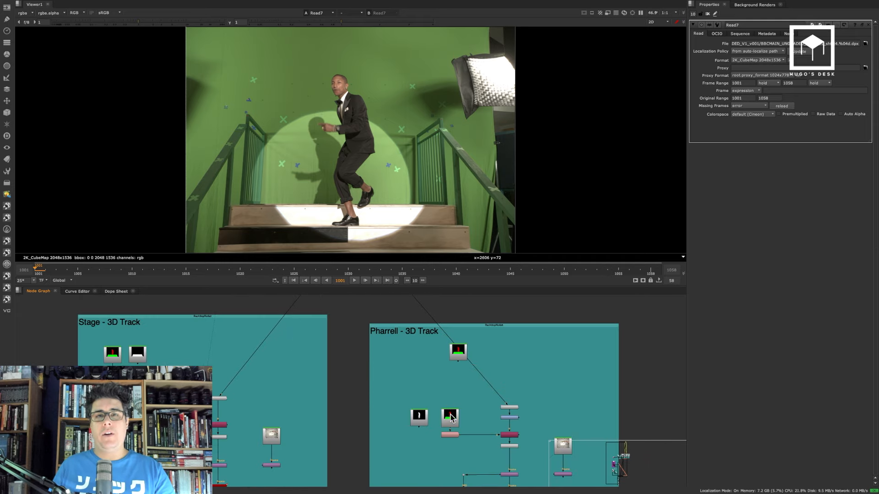
double_click(451, 417)
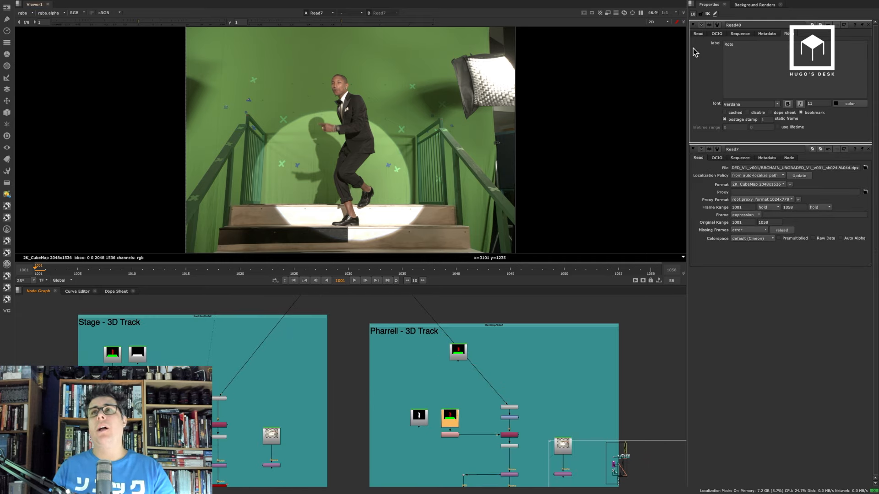
left_click(698, 33)
Step: Open the lens grid Read node in the Stage - 3D Track backdrop and display it in the viewer
middle_click_drag(274, 401, 435, 372)
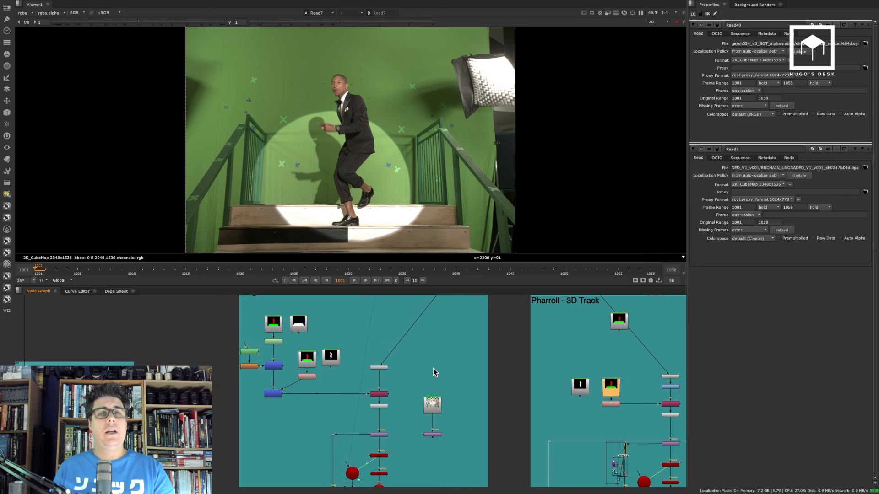
double_click(433, 407)
key("1")
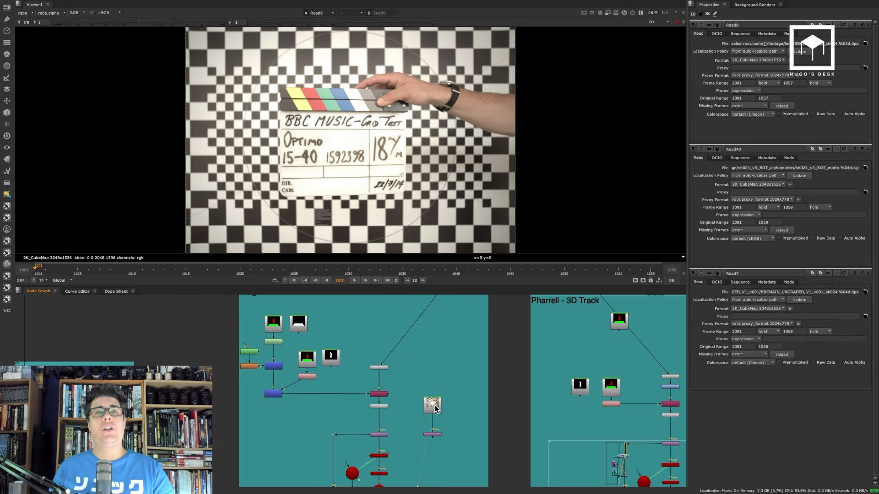
left_click(436, 403)
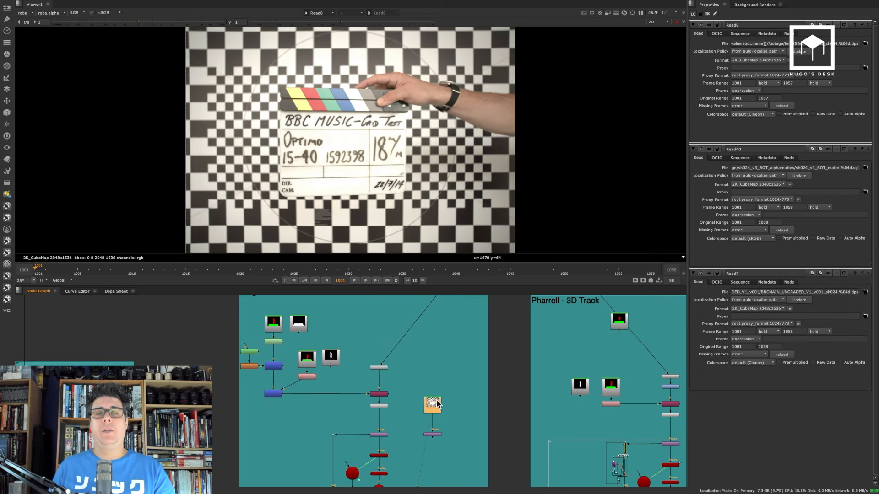
Step: Display the white silhouette matte Read node of the Shadow - 3D Track backdrop in the viewer
middle_click_drag(423, 471, 397, 373)
scroll(398, 373, "down", 1)
scroll(390, 386, "down", 3)
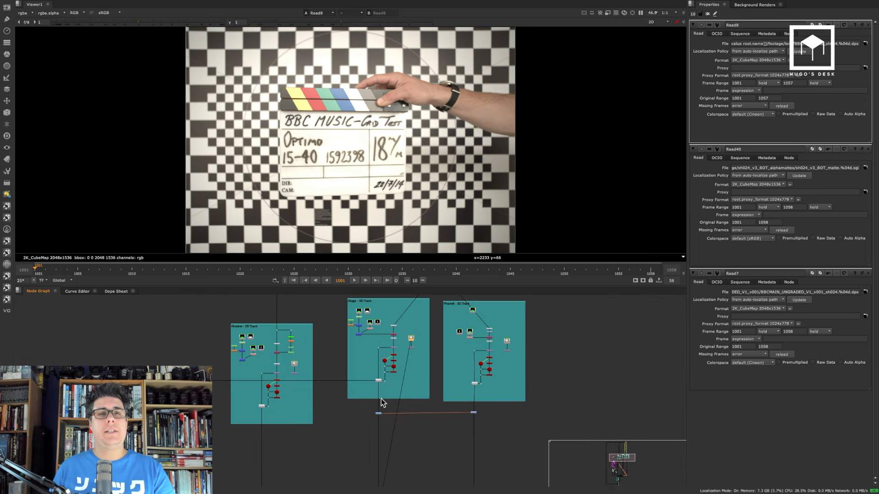
scroll(298, 350, "up", 4)
middle_click_drag(298, 350, 332, 420)
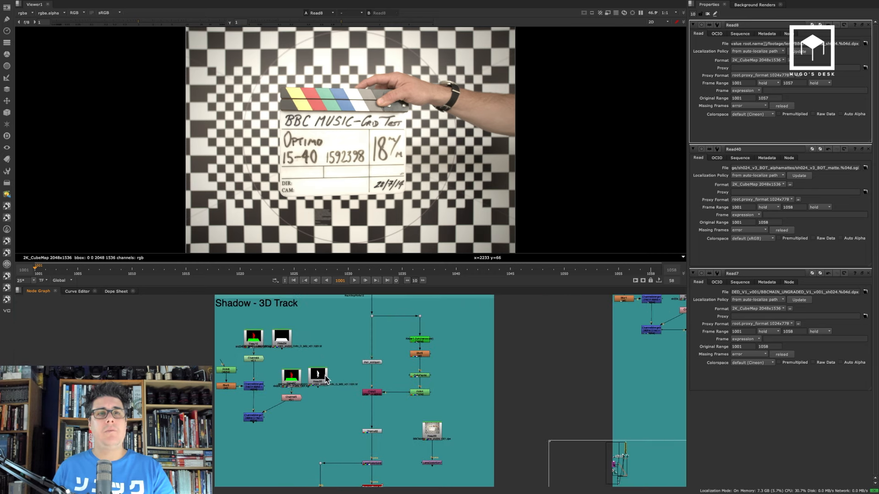
left_click(321, 379)
key("1")
left_click(350, 327)
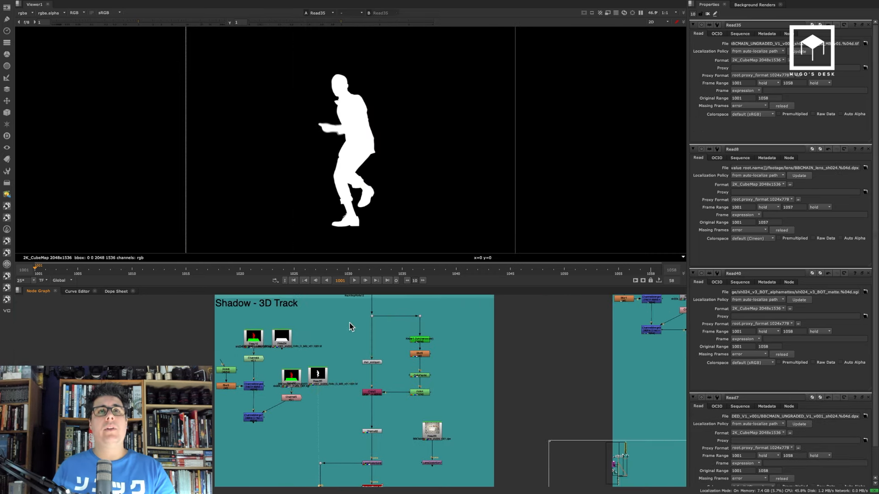
Step: Display the orange curtain Read node of the large purple backdrop in the viewer and look through the open node properties
scroll(478, 357, "down", 5)
middle_click_drag(470, 405, 431, 331)
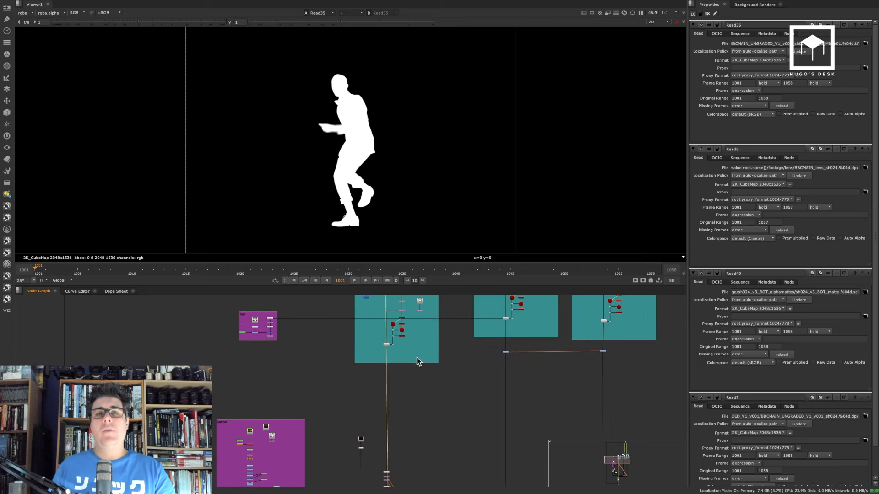
middle_click_drag(390, 437, 344, 351)
scroll(198, 348, "up", 6)
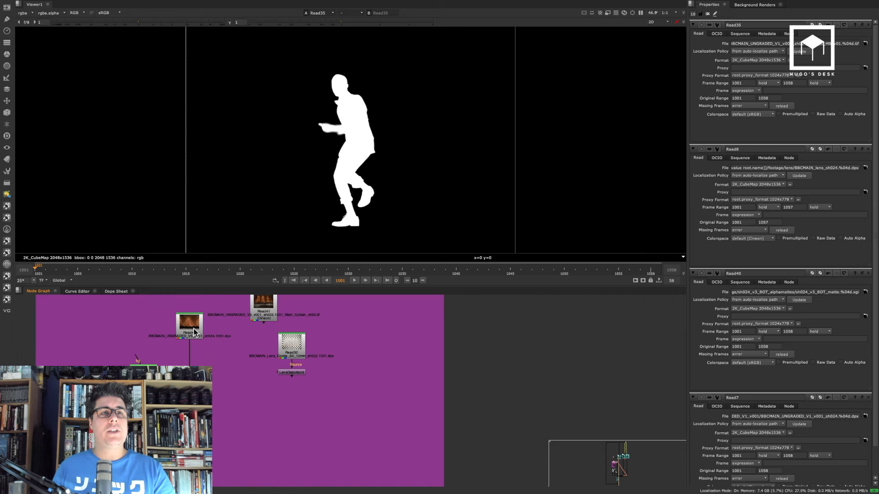
key("1")
double_click(190, 327)
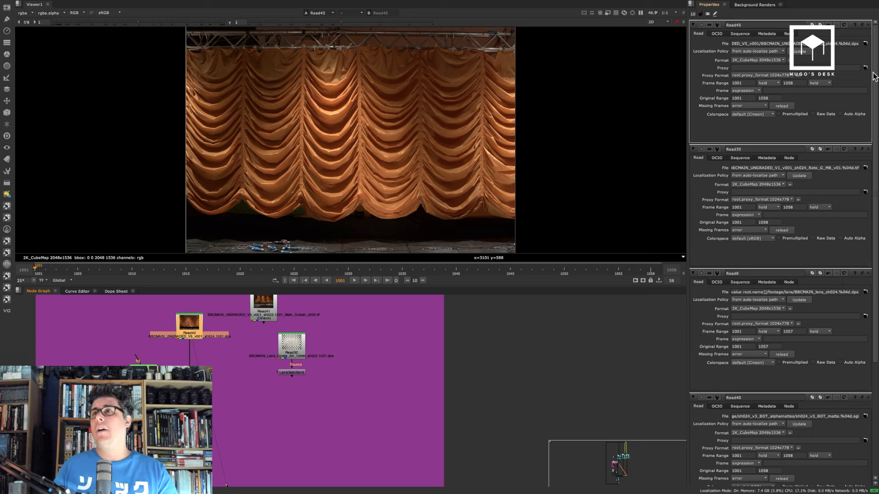
left_click_drag(874, 75, 877, 257)
left_click(631, 317)
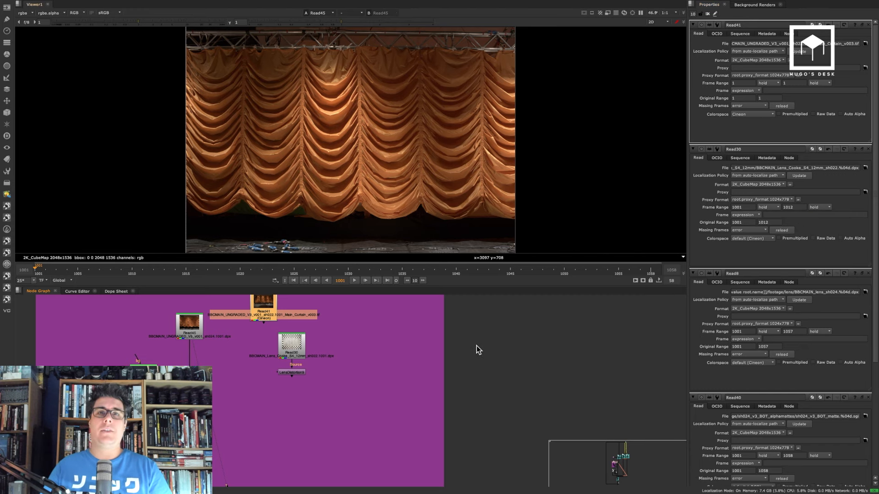
Step: Close the open Read node properties one at a time, ending with those of the main curtain Read node
scroll(476, 346, "down", 10)
scroll(477, 346, "down", 1)
middle_click_drag(525, 372, 439, 378)
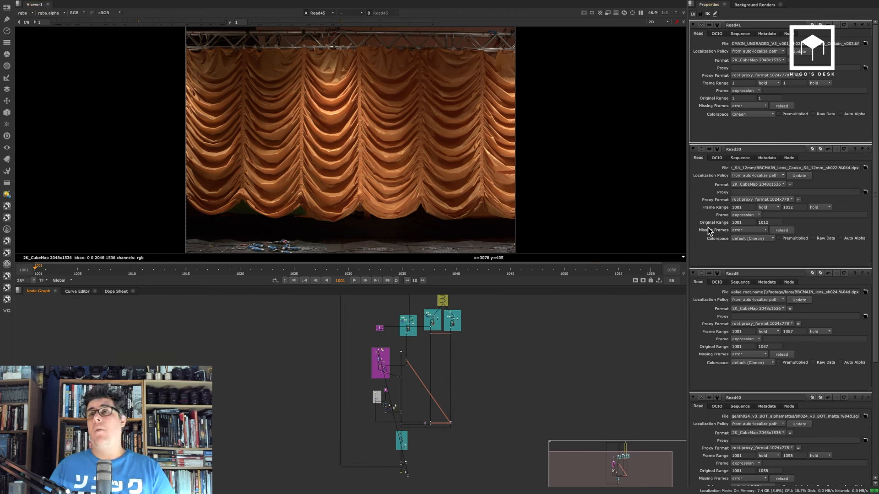
left_click(869, 150)
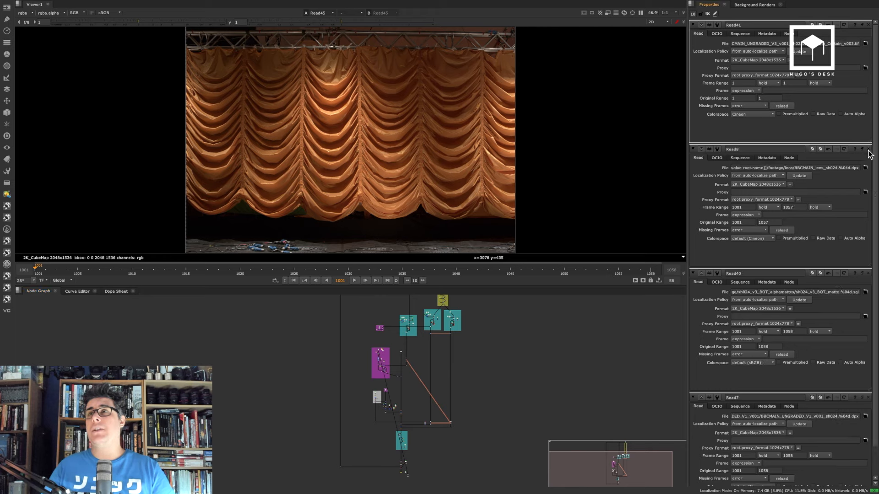
left_click(868, 150)
left_click(868, 150)
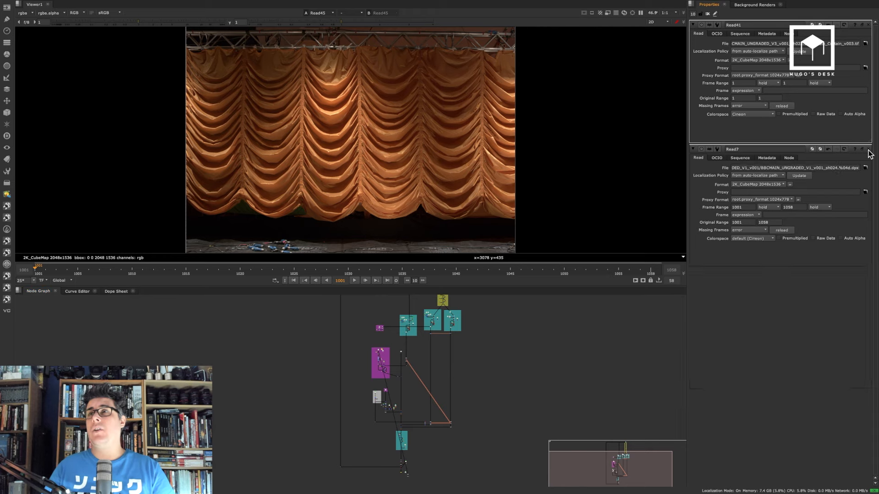
left_click(868, 150)
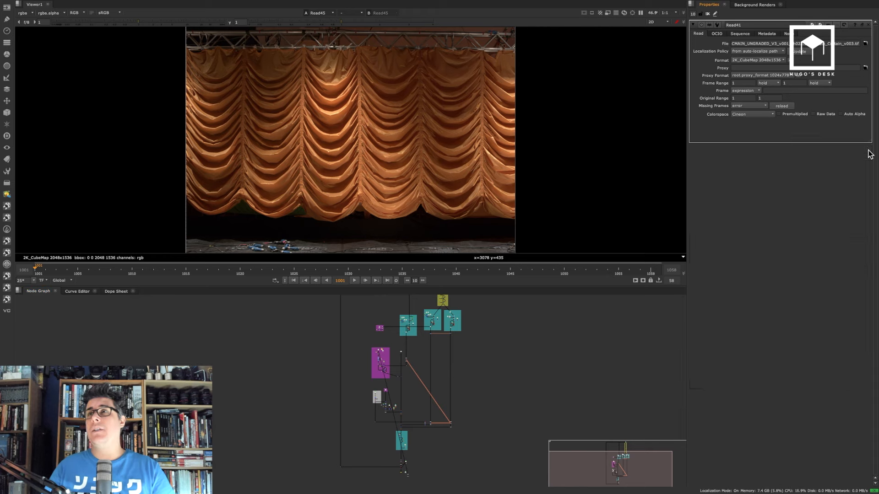
left_click(868, 25)
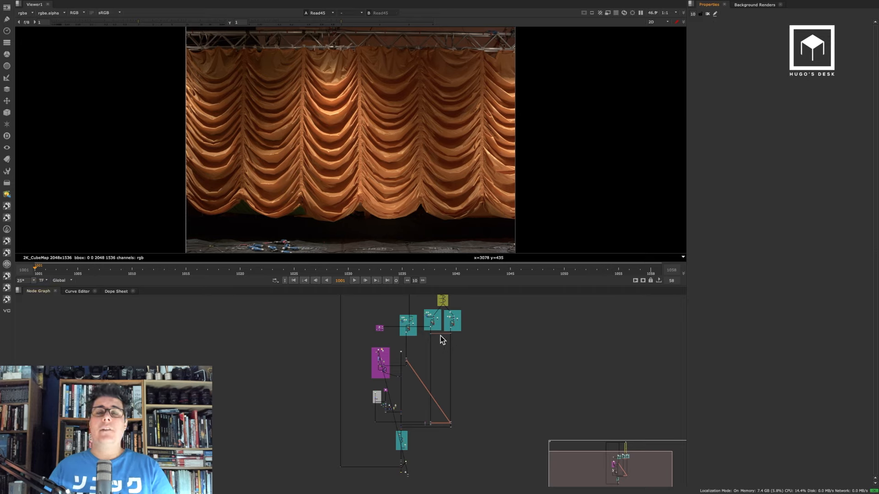
Step: Find the Pharrell Plate backdrop at the start of the comp tree and open its Read node's settings
key("f")
middle_click_drag(387, 322, 387, 376)
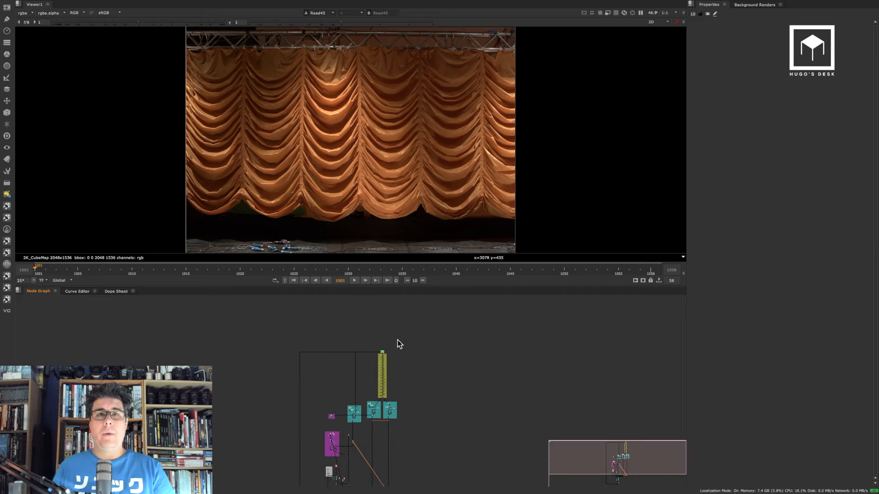
scroll(403, 341, "up", 10)
double_click(378, 340)
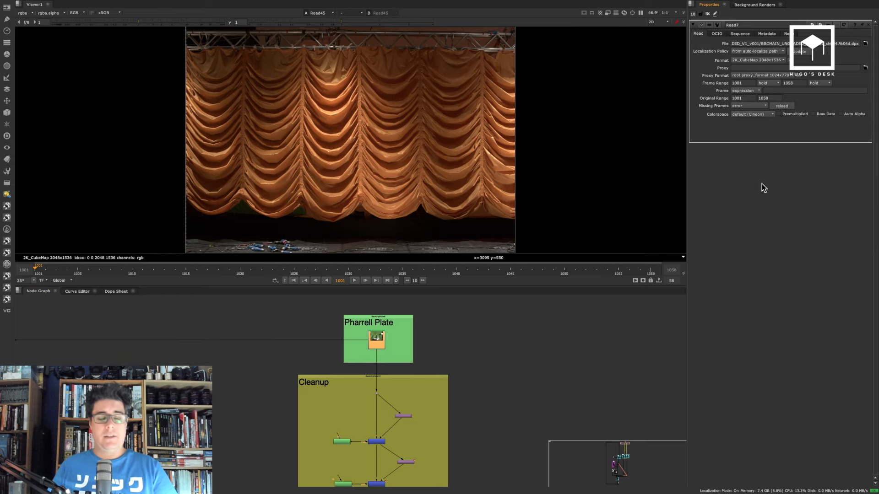
Step: View the node properties maximised to the full window and restore the normal layout
key("space")
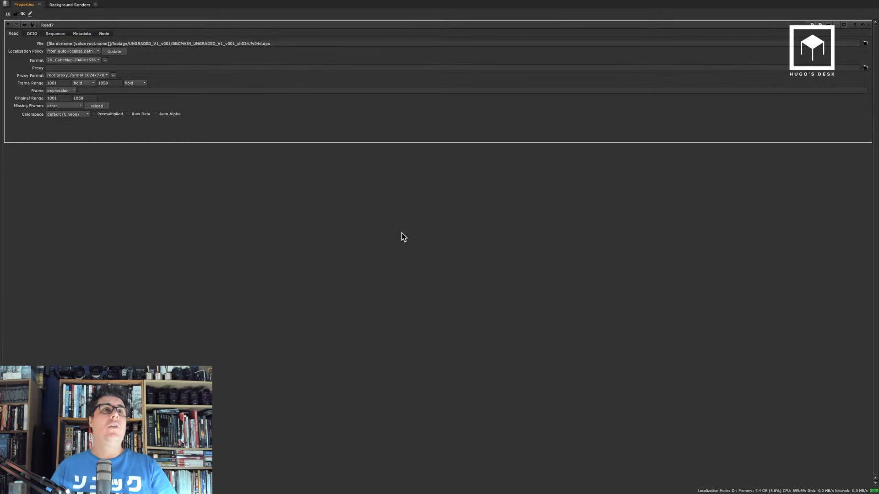
key("space")
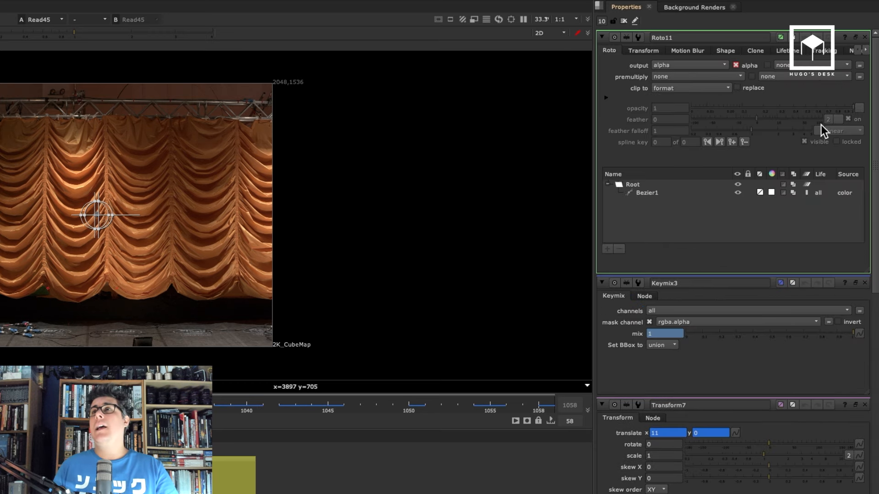
left_click_drag(863, 94, 871, 76)
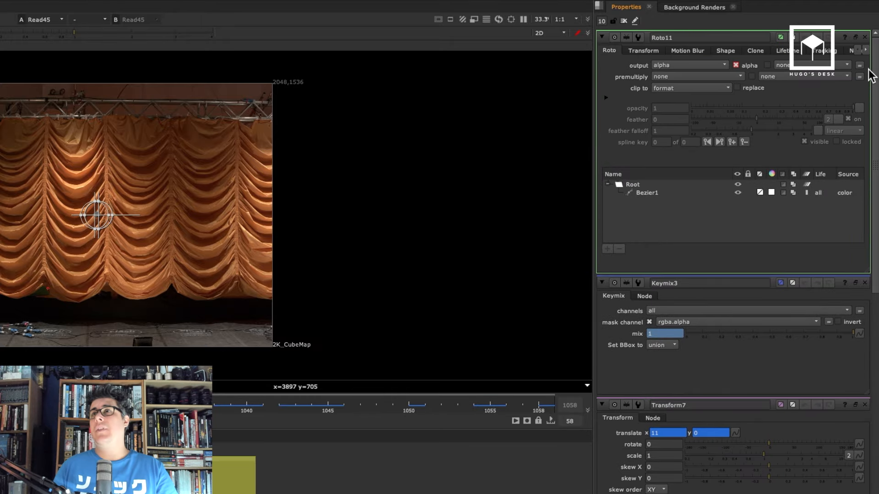
Step: Limit the number of open node properties panels to 5 and look through the ones still listed
left_click(602, 21)
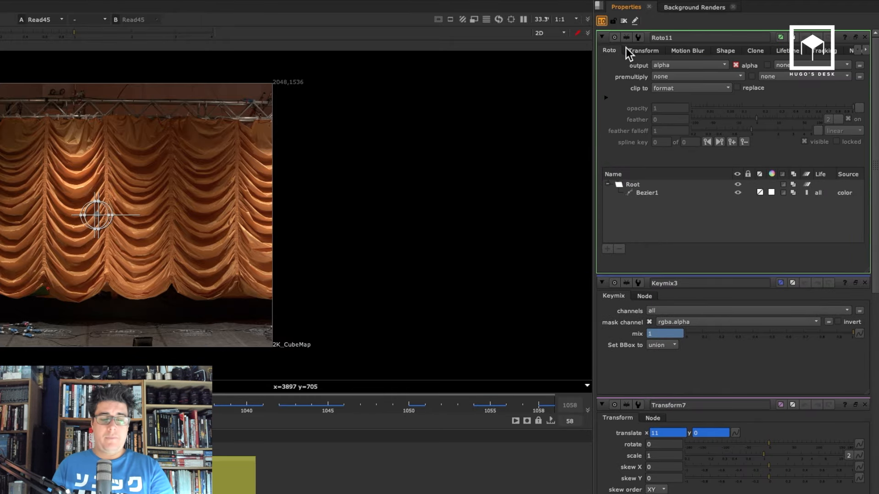
type("5")
key("Return")
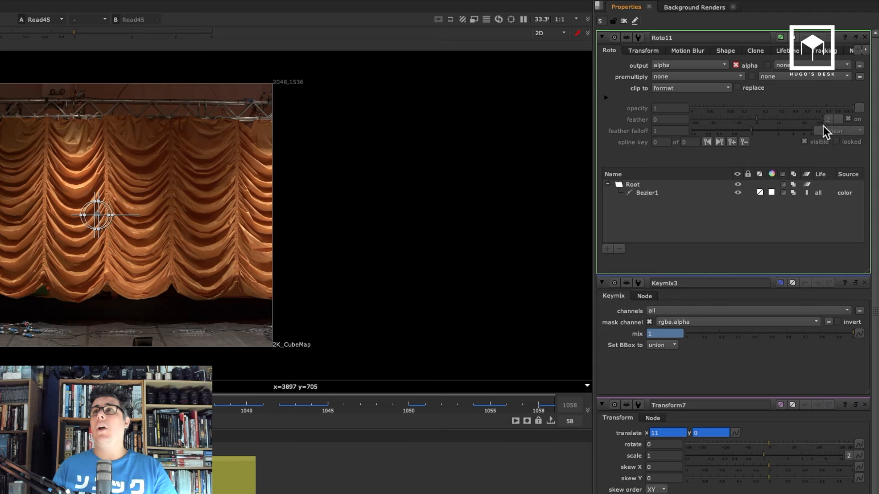
scroll(870, 110, "down", 5)
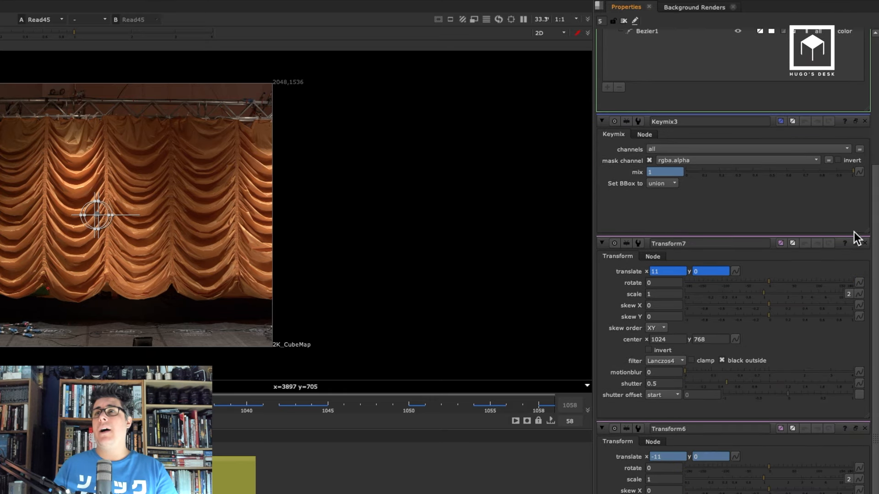
scroll(856, 229, "up", 5)
Step: Limit the number of open node properties panels to 2, and close all open node properties at once
left_click(600, 21)
type("2")
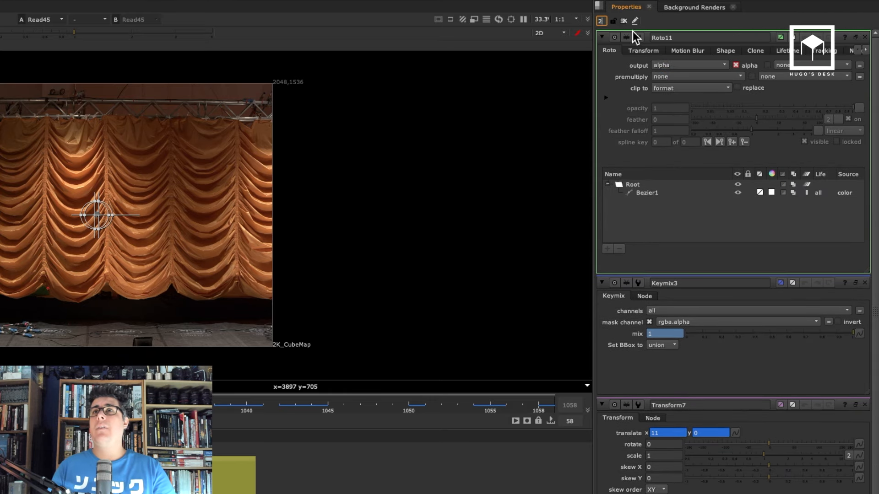
key("Return")
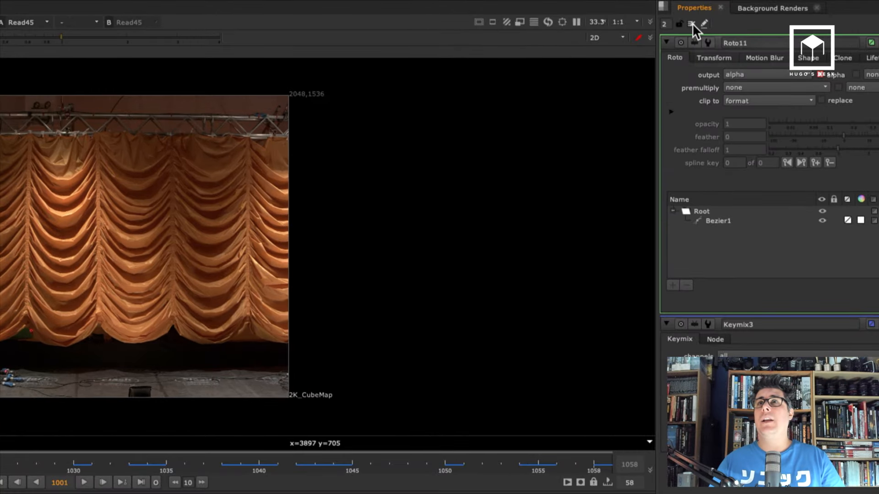
left_click(692, 23)
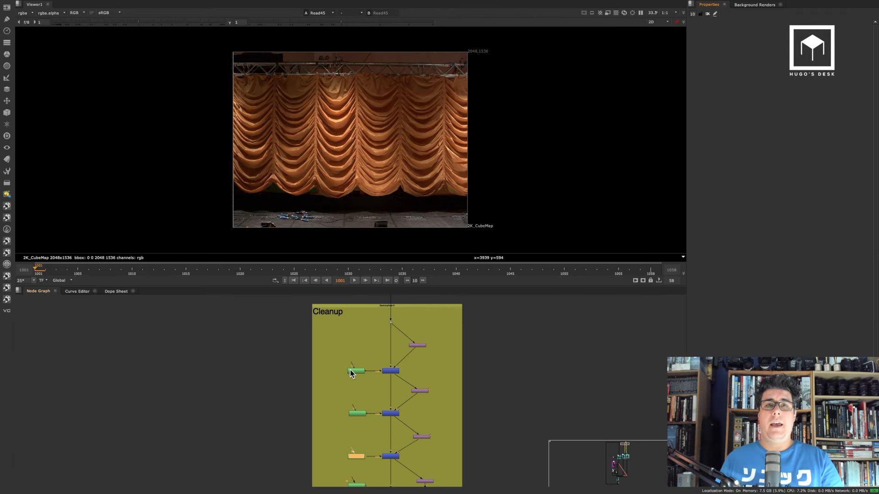
Step: Open the properties of the first Roto node and the first two Keymix nodes in the Cleanup backdrop
double_click(357, 370)
double_click(390, 371)
double_click(388, 414)
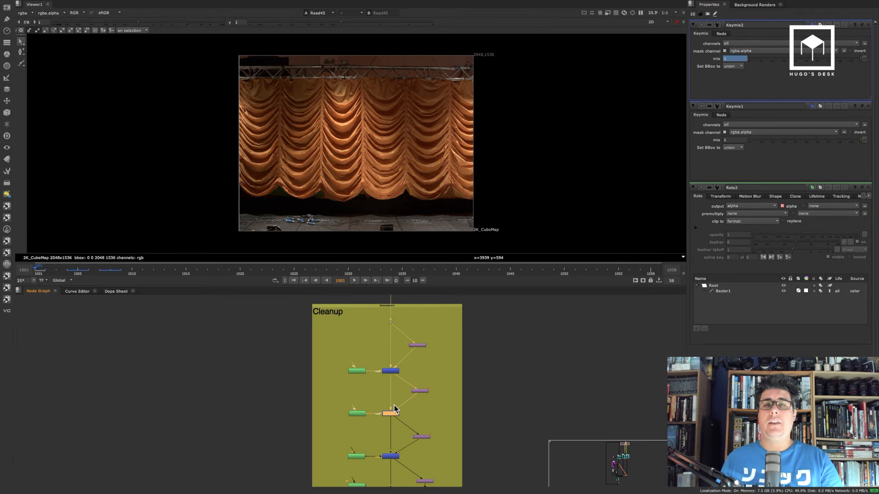
Step: Find the Pharrell Plate backdrop above the Cleanup section and open its Read node's properties
scroll(448, 358, "up", 5)
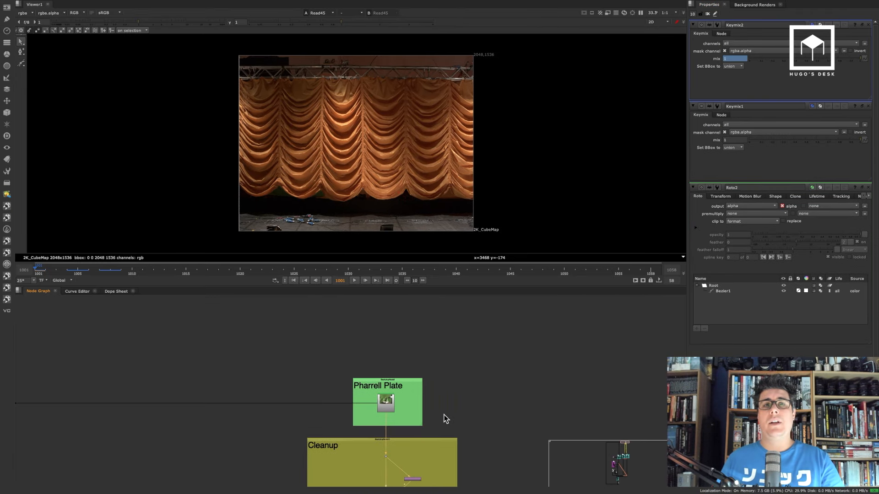
scroll(443, 416, "up", 3)
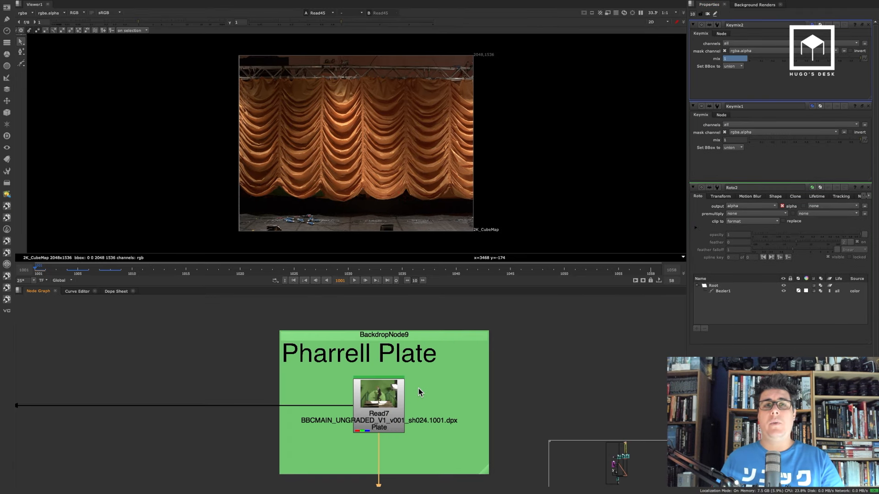
double_click(380, 401)
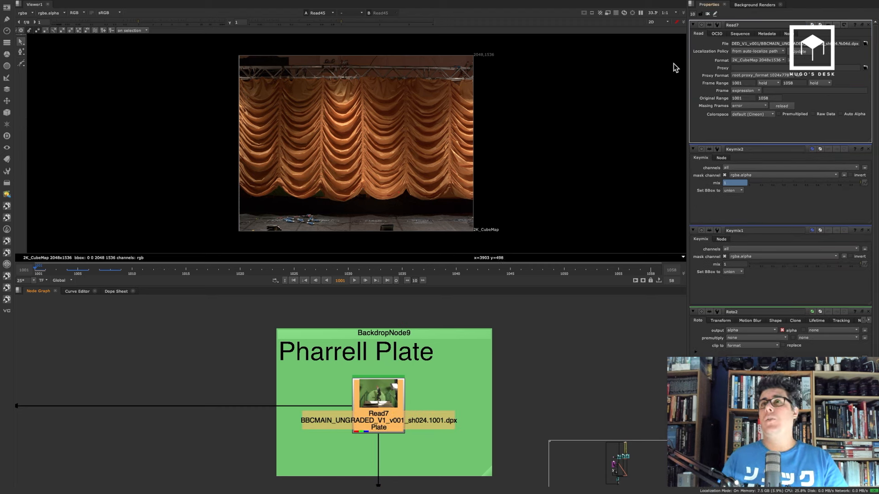
Step: Display the red-and-green matte Read and the white figure roto Read of the Stage - 3D Track backdrop in the viewer and open their properties
middle_click_drag(422, 401, 378, 331, "alt")
middle_click_drag(361, 484, 393, 320)
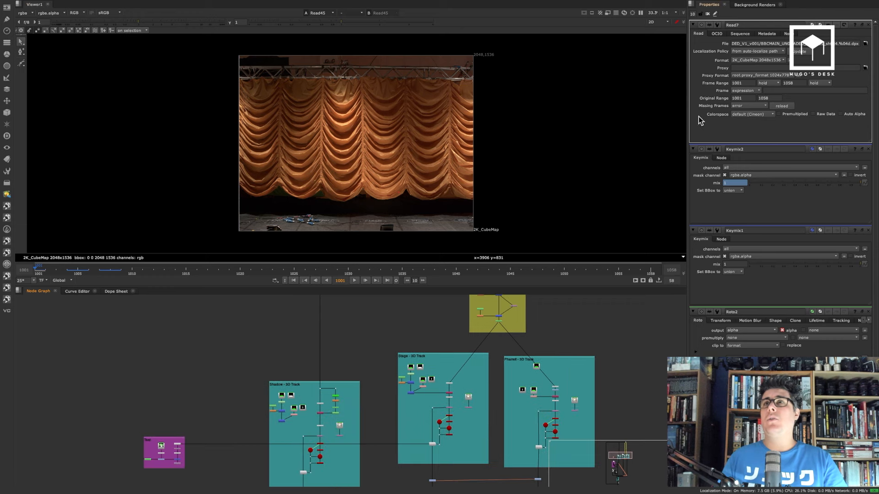
scroll(412, 385, "up", 5)
left_click(414, 326)
key("1")
double_click(412, 322)
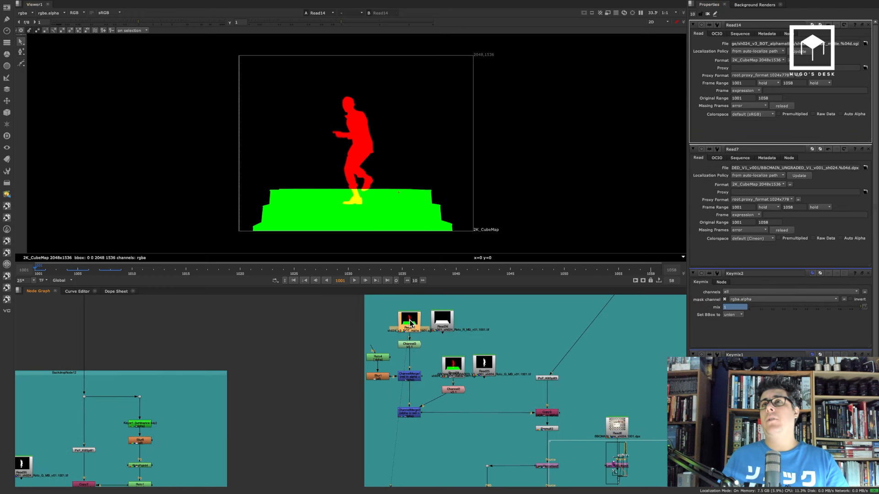
double_click(481, 364)
key("1")
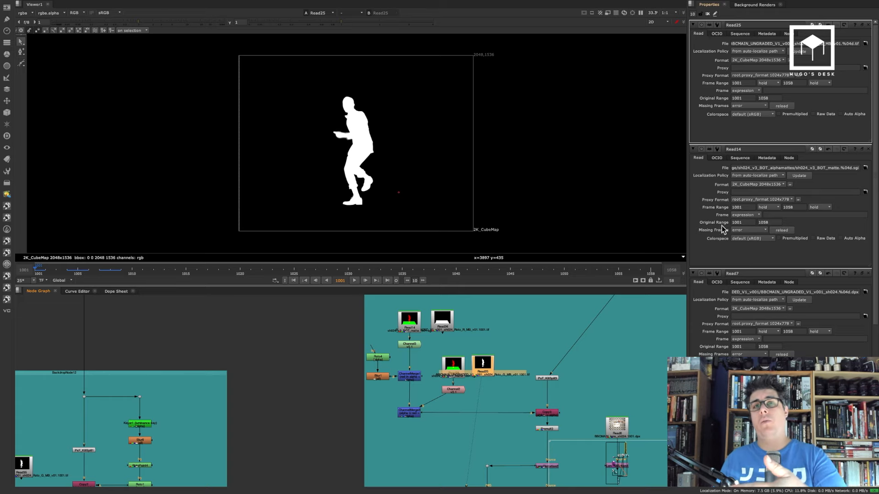
Step: Open the properties of both red-and-green matte Read nodes in the Stage - 3D Track backdrop and display the upper one in the viewer
left_click(749, 173)
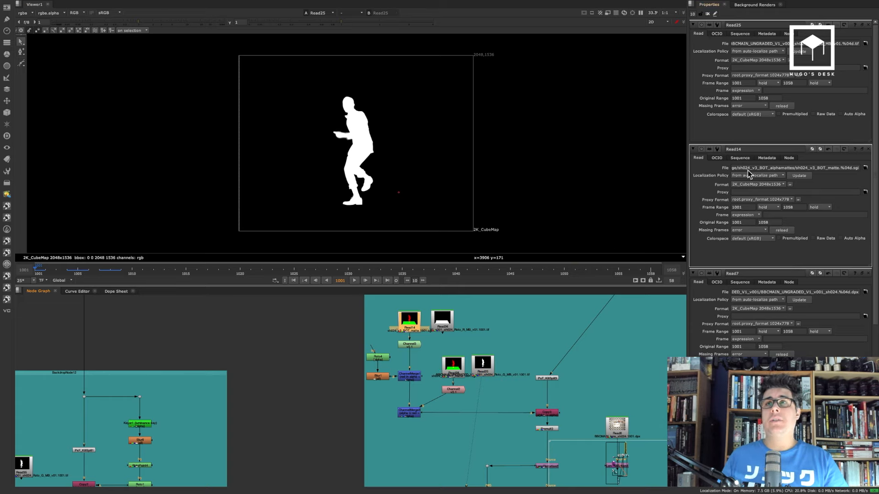
left_click(488, 367)
double_click(463, 369)
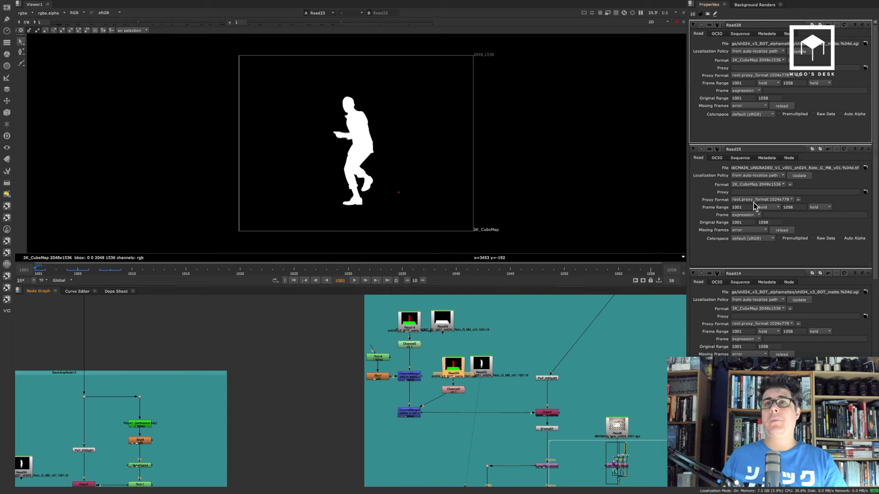
double_click(416, 322)
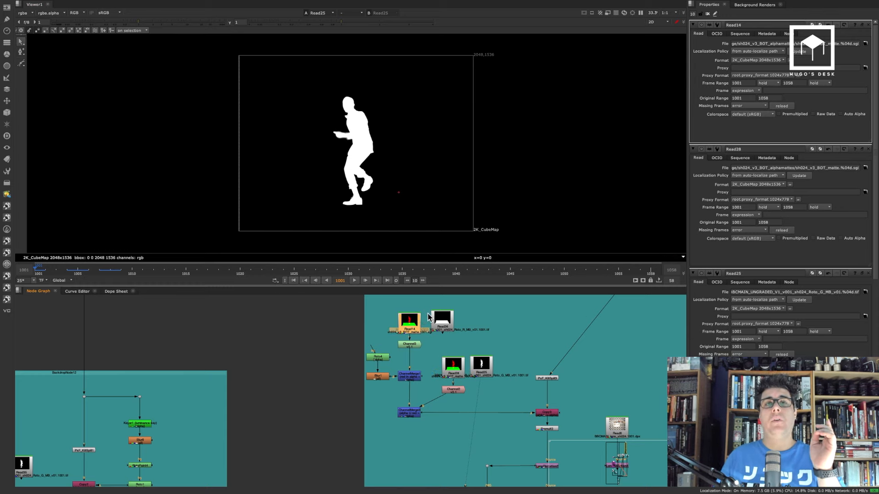
left_click_drag(412, 324, 406, 320)
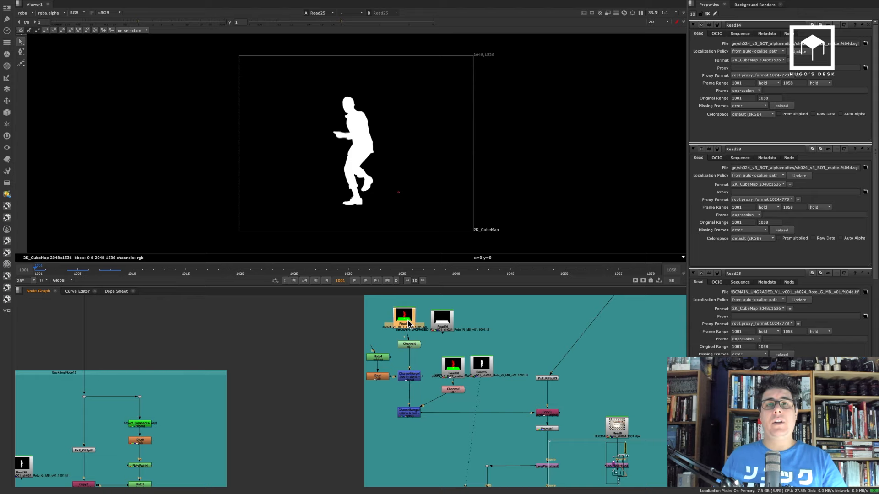
key("1")
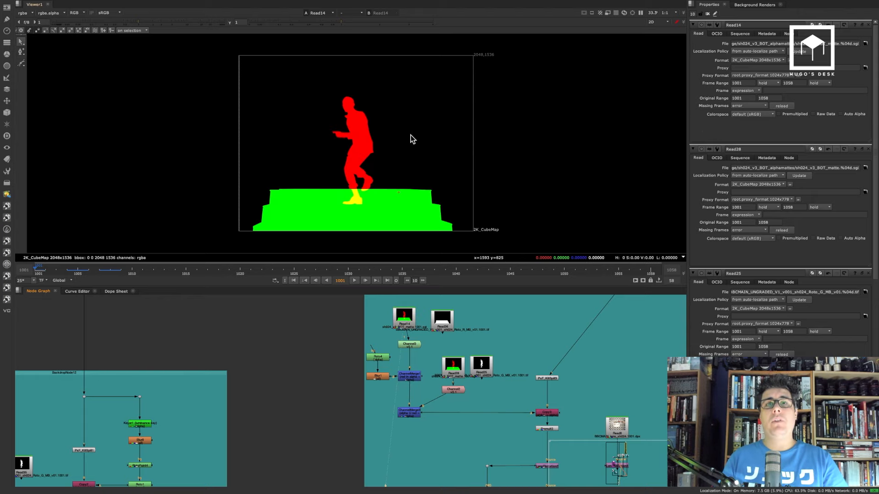
Step: Maximise the node graph and examine the overall comp tree from the Pharrell Plate down to its end
key("space")
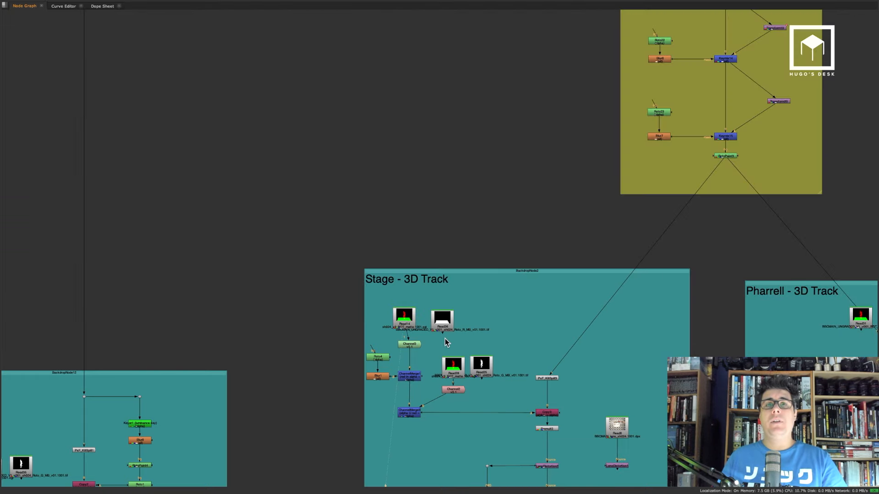
scroll(412, 366, "down", 6)
scroll(419, 185, "down", 3)
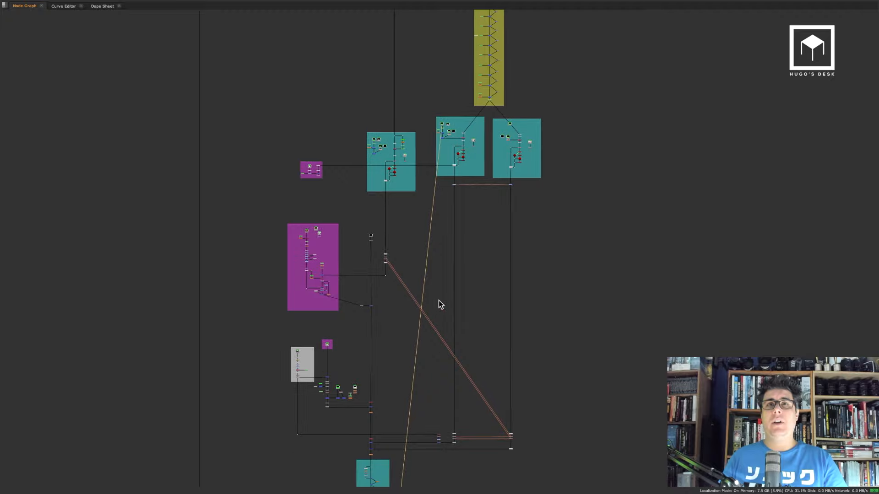
middle_click_drag(431, 416, 445, 167)
middle_click_drag(402, 320, 471, 254, "alt")
left_click_drag(428, 208, 466, 240)
middle_click_drag(467, 241, 441, 276, "alt")
middle_click_drag(440, 276, 433, 323)
middle_click_drag(468, 61, 422, 306)
middle_click_drag(465, 156, 464, 213)
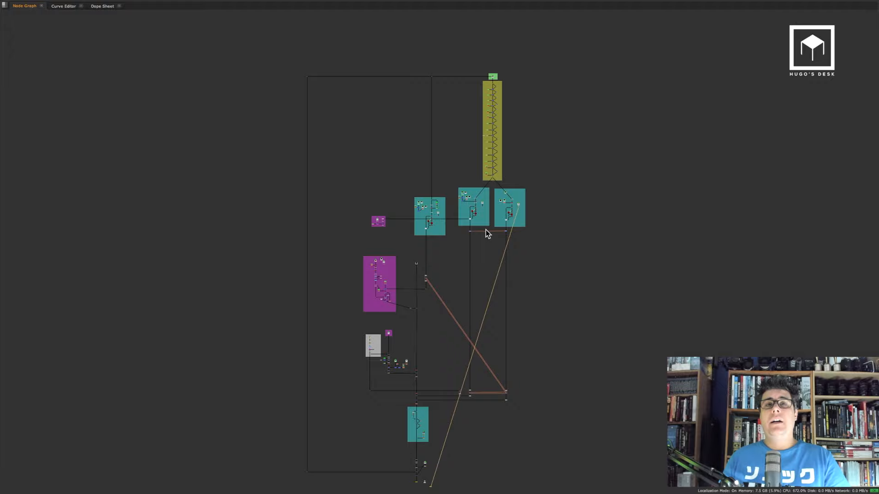
Step: Paste copies of the ungraded plate Read and the comp render Read side by side in the empty area beside the Pharrell Plate backdrop
middle_click_drag(492, 362, 477, 212)
mouse_move(414, 333)
middle_mouse_down("alt")
mouse_move(435, 315)
mouse_move(427, 326)
middle_mouse_up("alt")
left_click(458, 262)
left_click_drag(436, 146, 387, 196)
left_click_drag(435, 310, 380, 377, "shift")
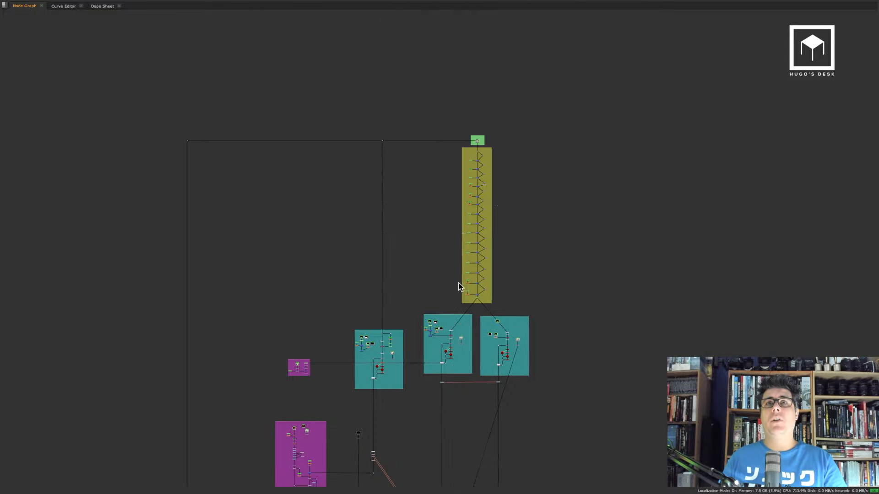
scroll(483, 206, "up", 8)
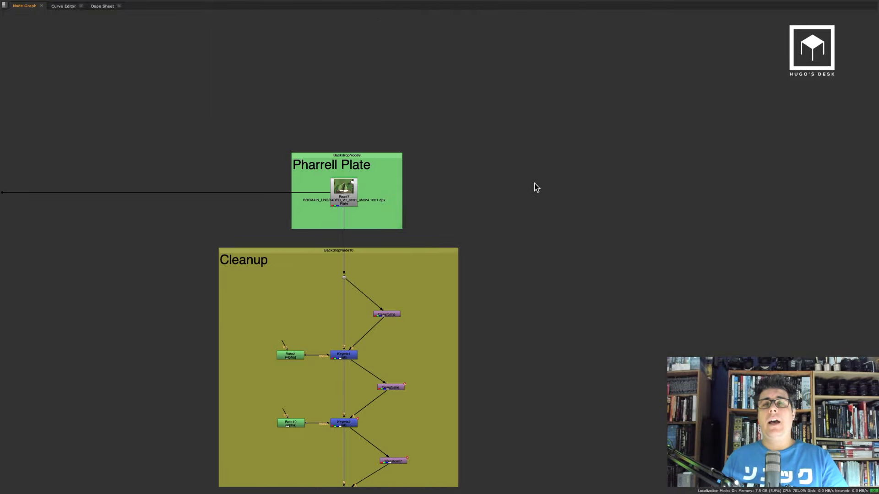
key("super+v")
left_click(589, 200)
left_click_drag(541, 416, 614, 195)
left_click(575, 203)
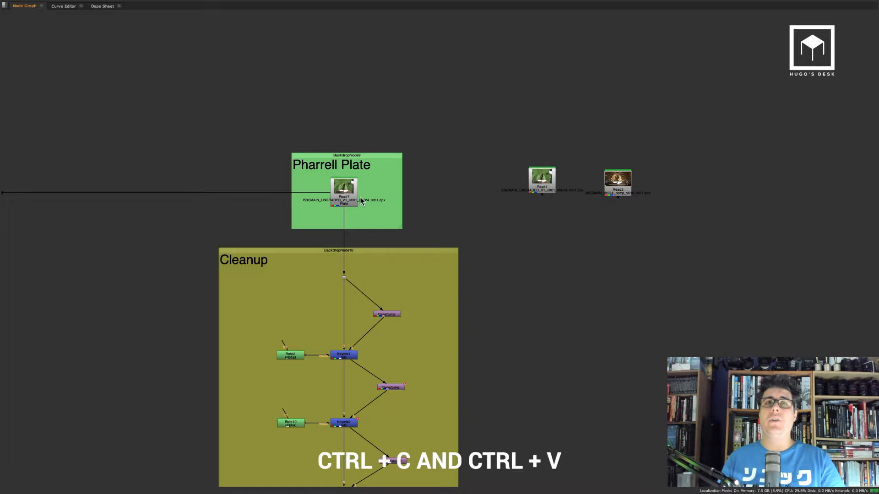
Step: Copy the red-and-green matte Read node from the Pharrell - 3D Track backdrop and paste it beside the plate and comp Read copies
left_click(341, 192)
scroll(399, 229, "down", 10)
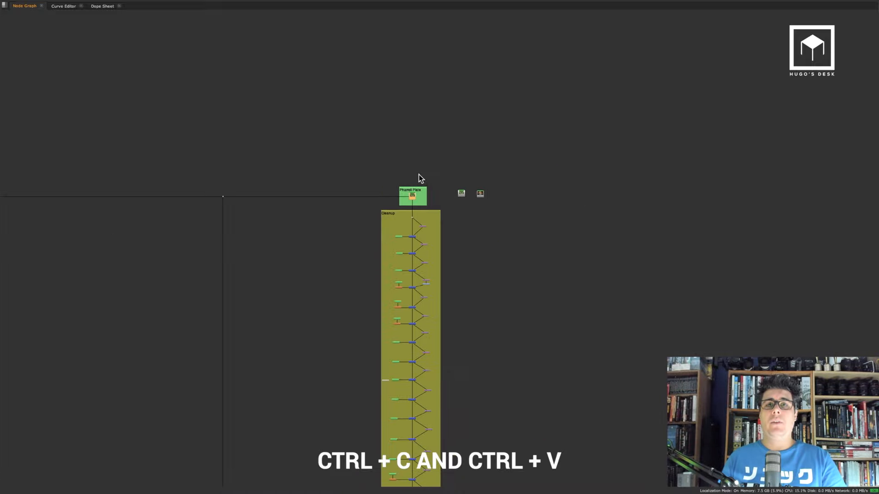
middle_click_drag(409, 415, 409, 264)
scroll(409, 264, "up", 6)
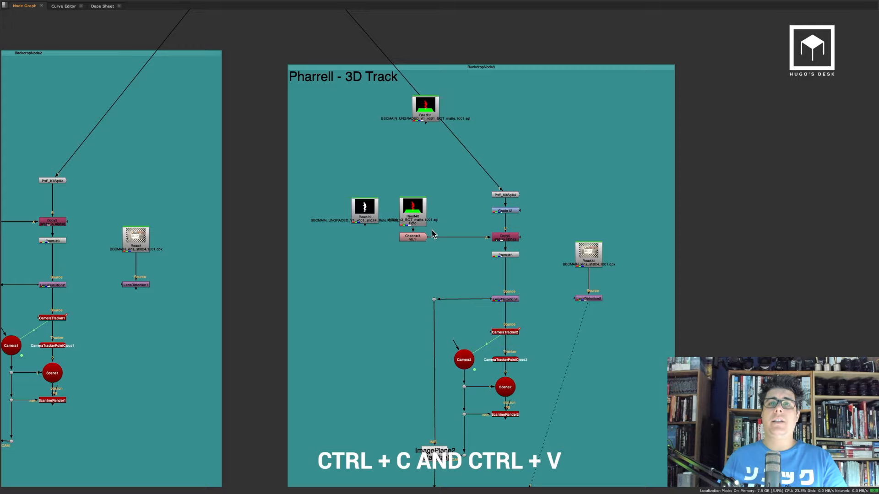
left_click(419, 209)
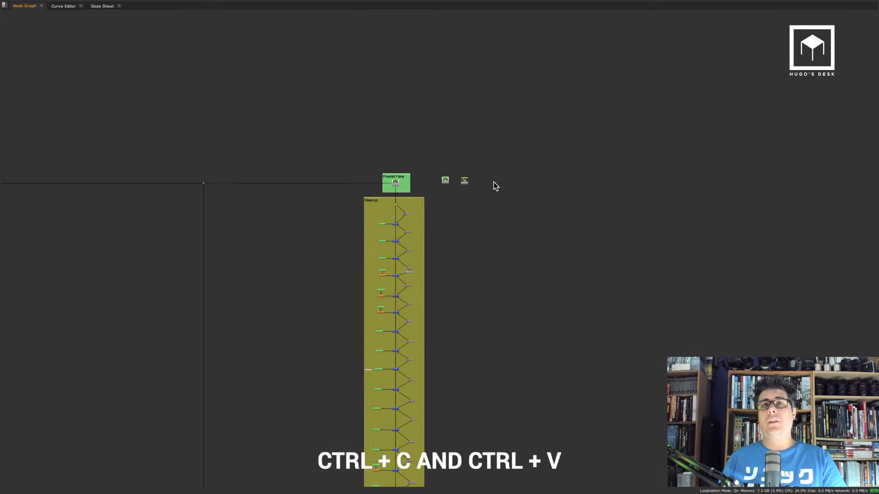
scroll(496, 186, "up", 5)
key("ctrl+v")
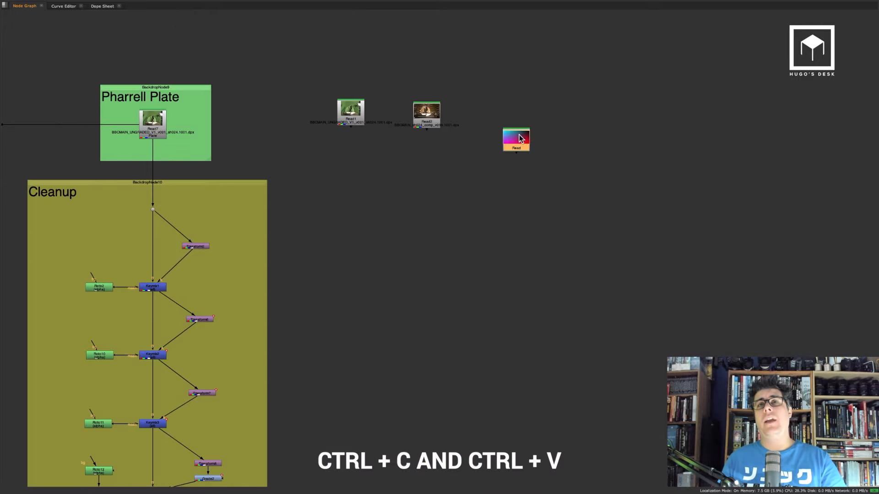
Step: Select the three pasted Read nodes and line them up in a row
middle_click_drag(458, 142, 555, 185)
left_click(553, 181)
left_click_drag(384, 107, 663, 229)
key("l")
left_click(464, 172)
Step: Add a copy of the lens grid Read node to the end of the row and restore the normal layout
scroll(464, 172, "up", 3)
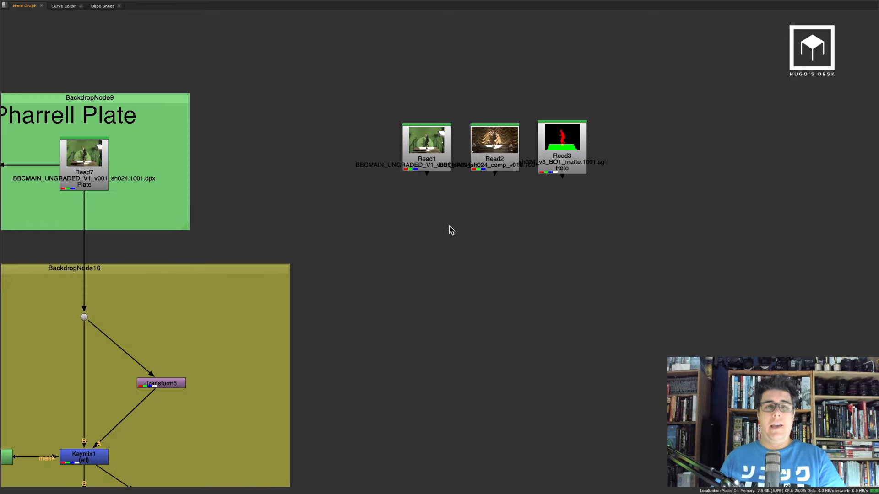
key("Tab")
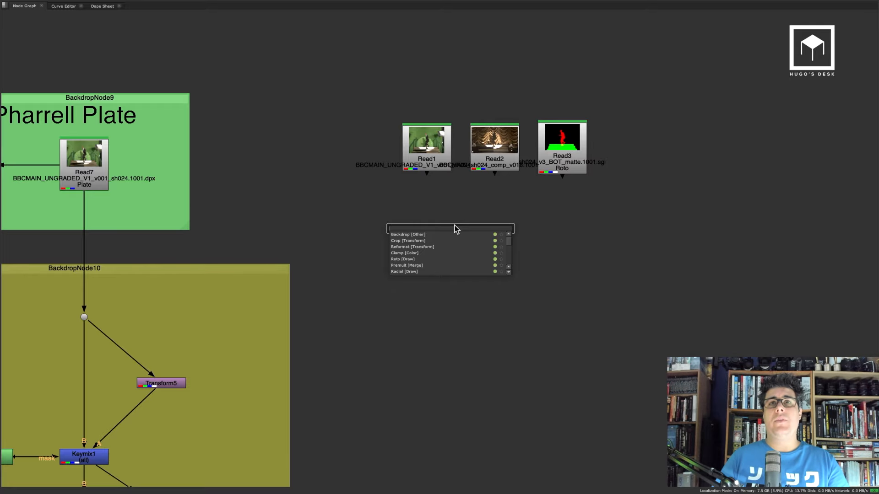
key("Escape")
key("space")
middle_click_drag(531, 304, 460, 388)
key("space")
scroll(403, 320, "down", 2)
key("space")
middle_click_drag(467, 305, 475, 406)
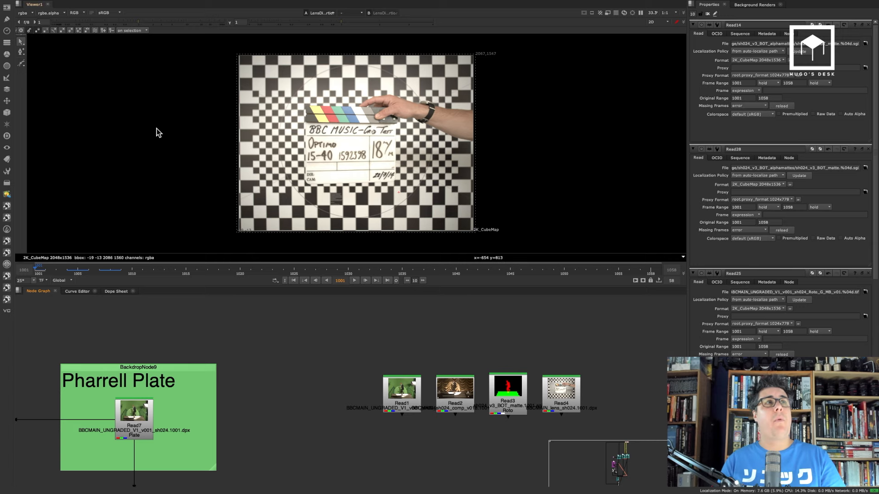
Step: Create a second Viewer node between the Pharrell Plate backdrop and the row of Read copies, and switch between the two viewers
left_click(6, 8)
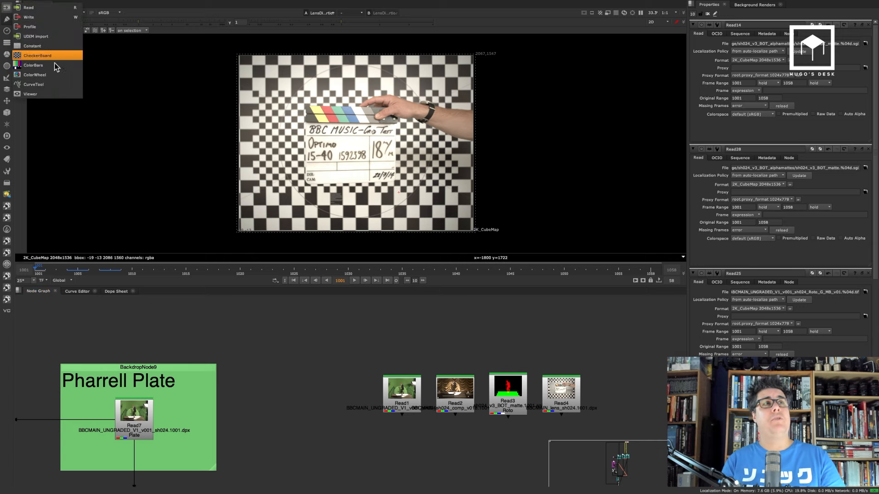
left_click(64, 94)
left_click_drag(449, 341, 329, 406)
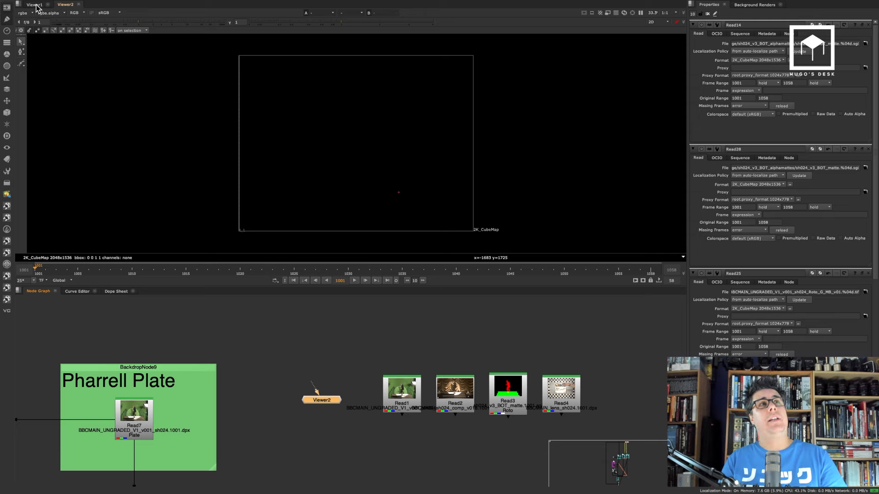
left_click(35, 4)
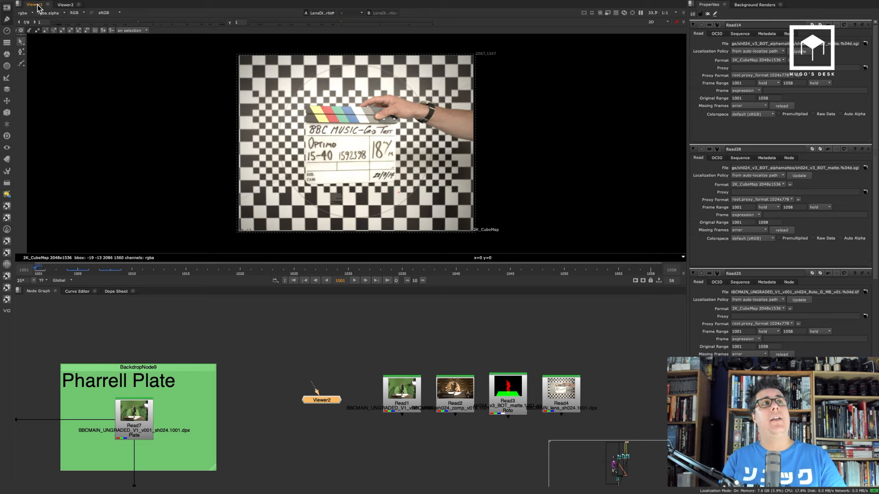
left_click(65, 5)
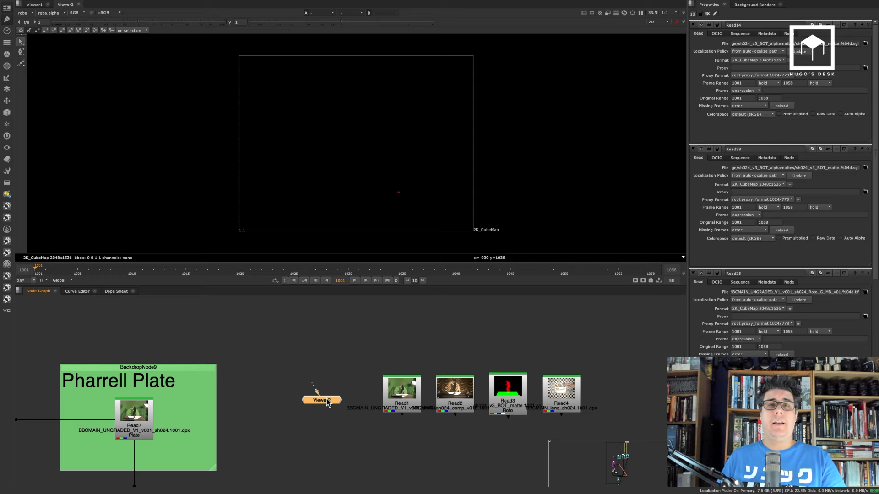
Step: Place Viewer2 below the row of Read nodes and connect the Read1 plate to its input 1
left_click_drag(327, 400, 339, 458)
middle_click_drag(407, 383, 411, 361)
left_click_drag(411, 365, 404, 366)
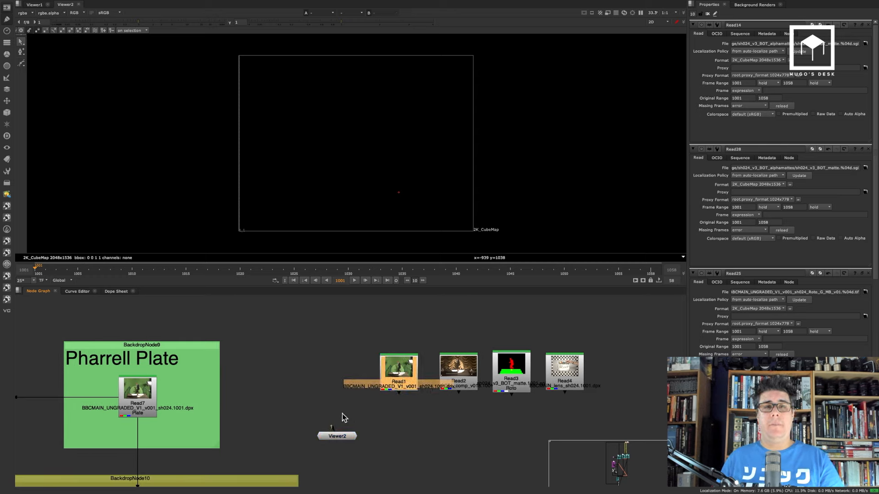
key("1")
left_click_drag(355, 437, 416, 451)
left_click(403, 381)
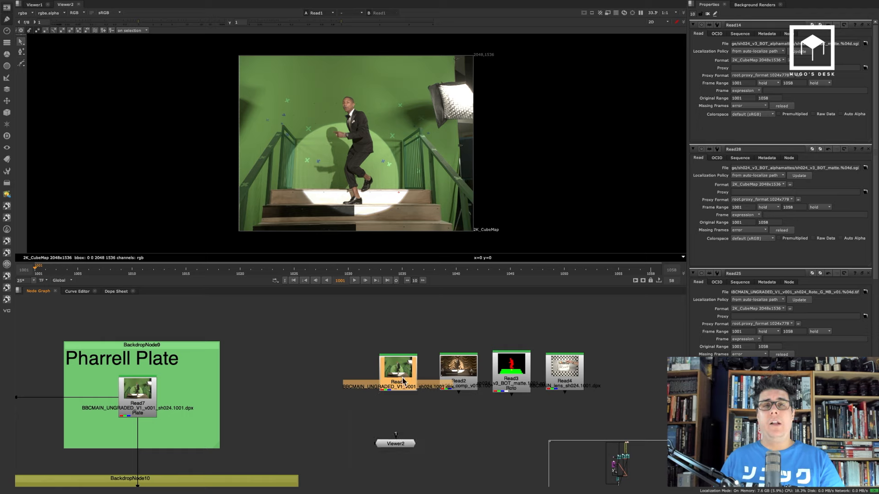
key("1")
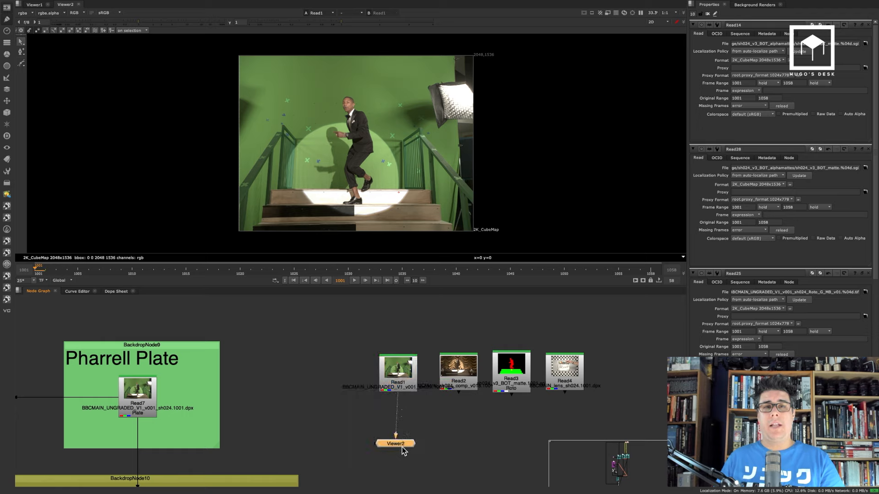
Step: Connect the Read2 comp, the Read3 roto matte and the Read4 lens grid to Viewer2 inputs 2, 3 and 4
left_click(455, 371)
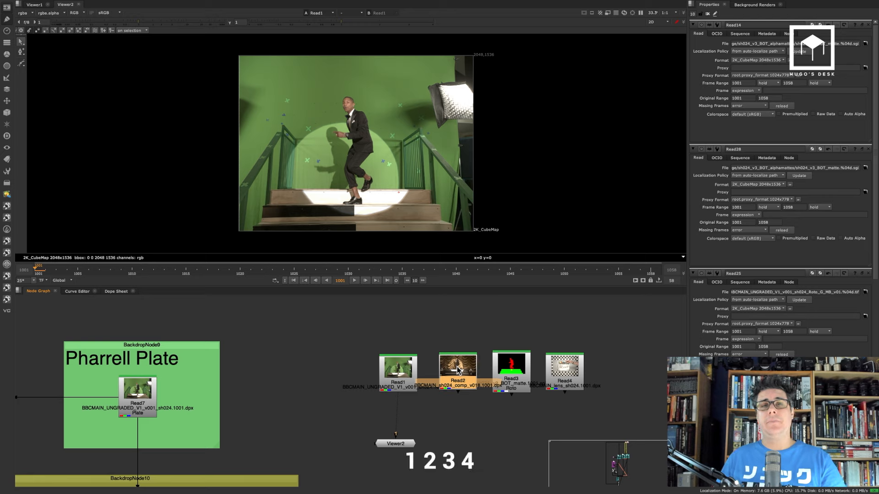
key("2")
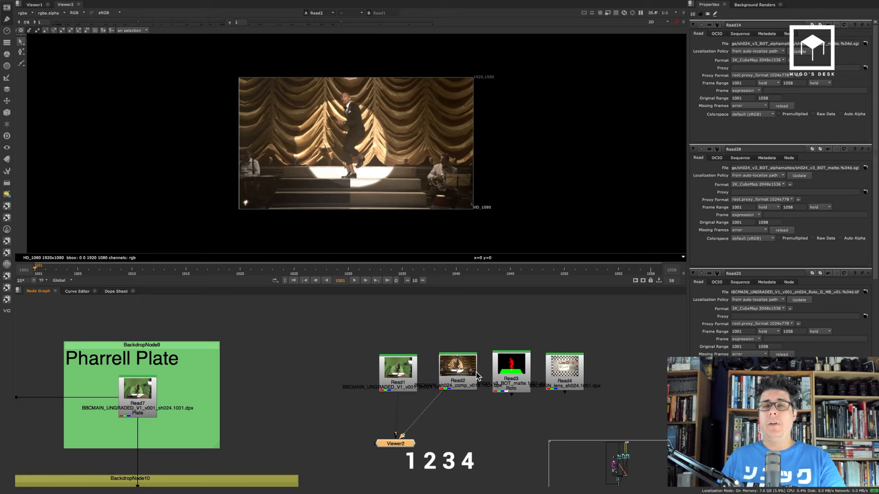
left_click(514, 369)
key("3")
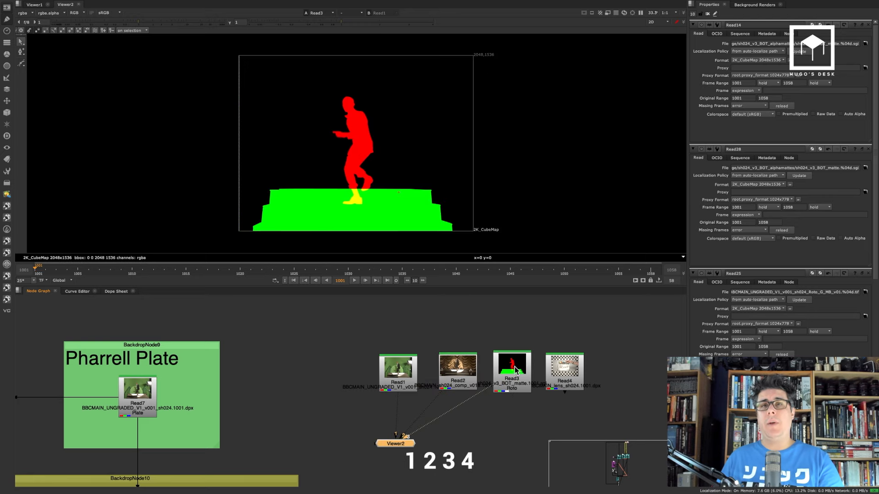
left_click(560, 370)
key("4")
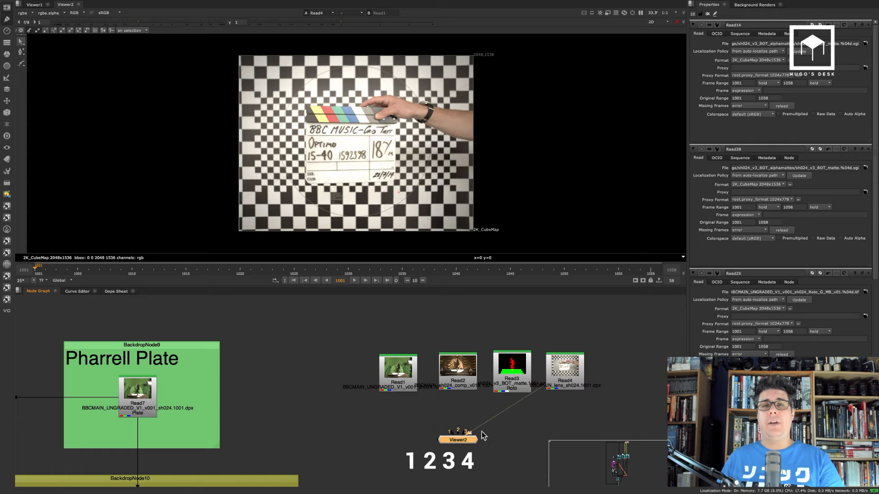
Step: Centre Viewer2 beneath the four Read nodes in the maximized node graph and restore the normal layout
key("space")
middle_click_drag(472, 440, 458, 306)
scroll(455, 298, "up", 5)
left_click_drag(456, 298, 504, 338)
left_click_drag(409, 333, 384, 347)
left_click(623, 329)
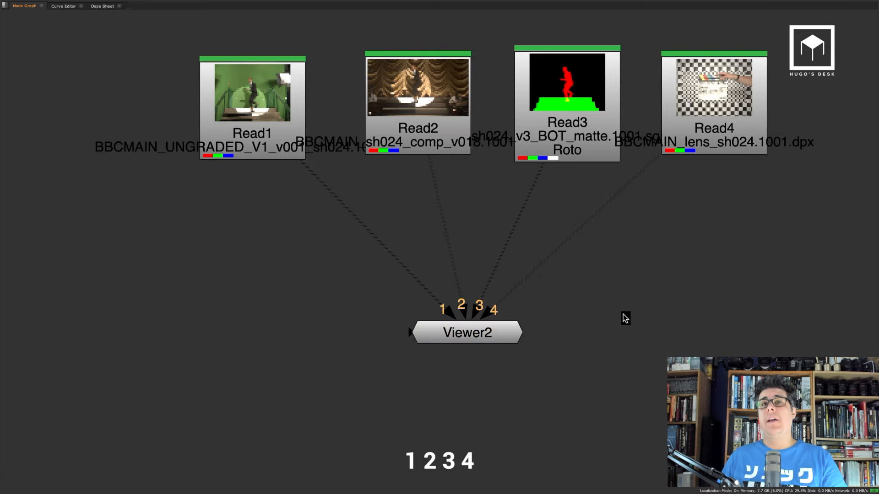
key("space")
scroll(526, 390, "down", 3)
middle_click_drag(562, 316, 487, 379)
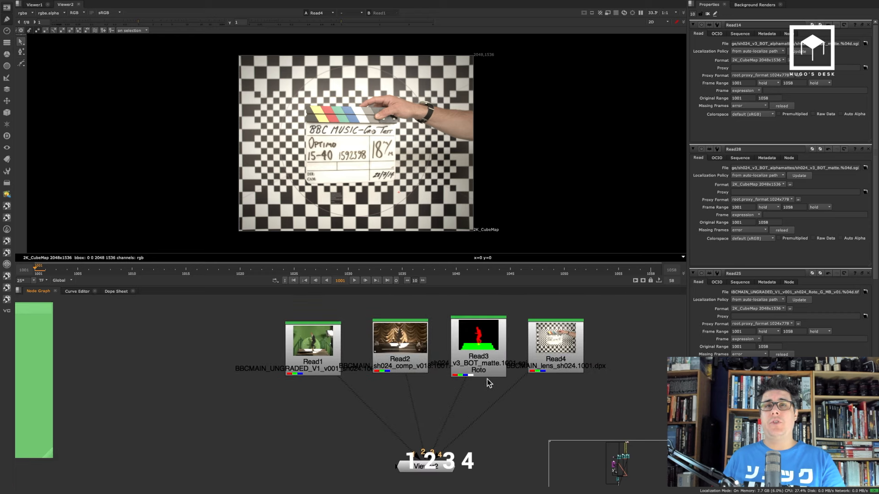
Step: Select Viewer2 and cycle through its four inputs to compare the plate, comp, matte and lens grid
left_click(440, 471)
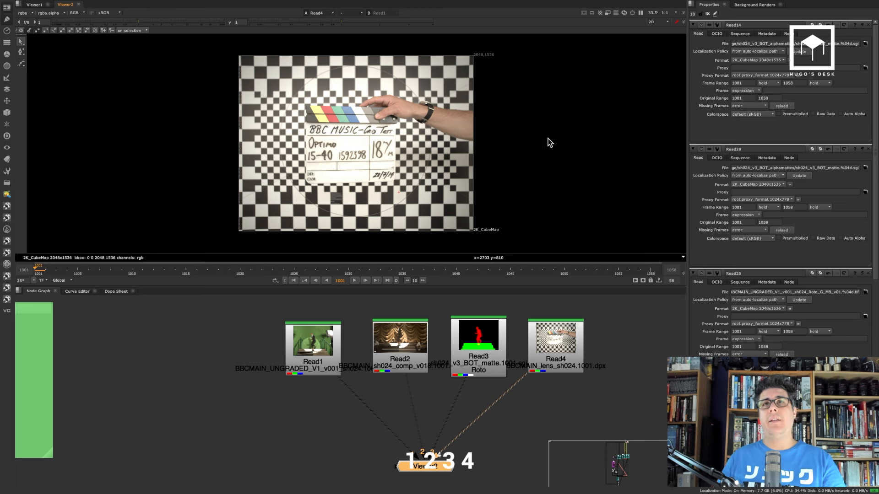
key("1")
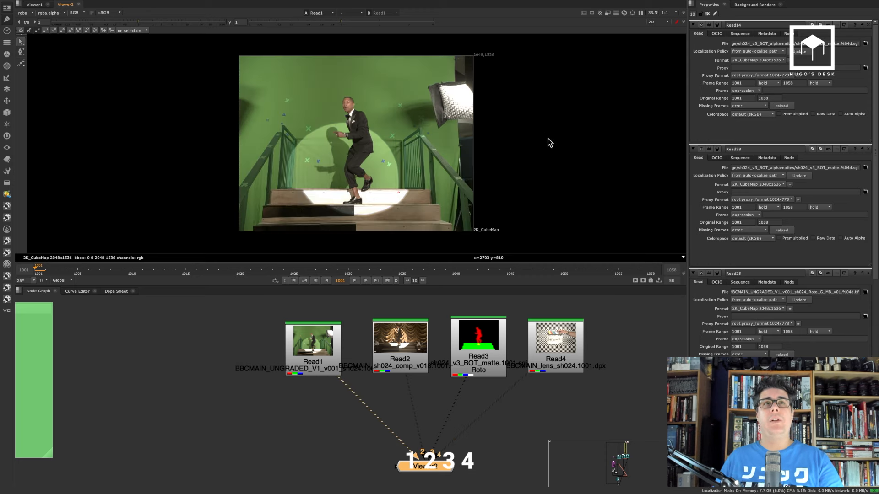
key("2")
key("3")
key("4")
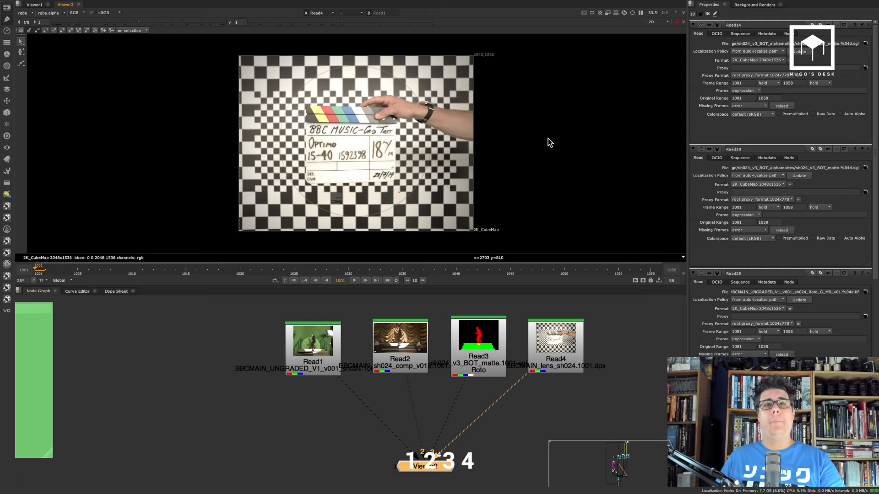
key("1")
key("2")
key("3")
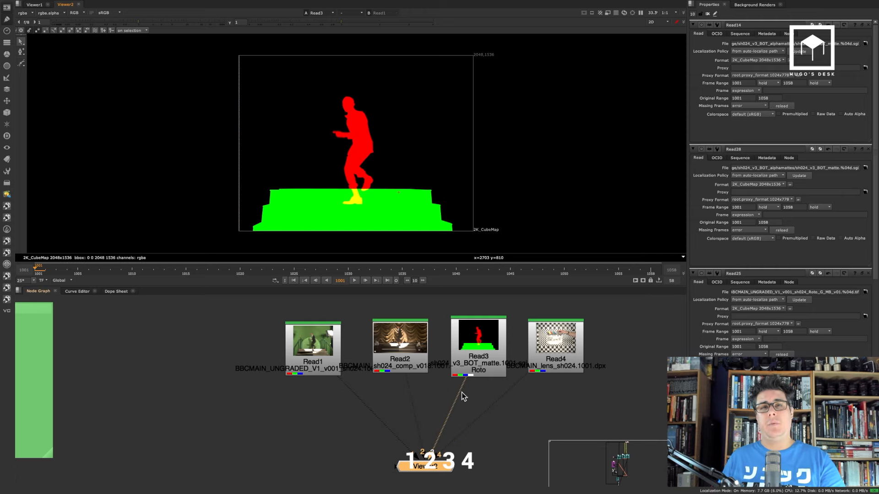
Step: Play the sequence and switch between Viewer2's inputs during playback, finishing on the plate at input 1
left_click(355, 280)
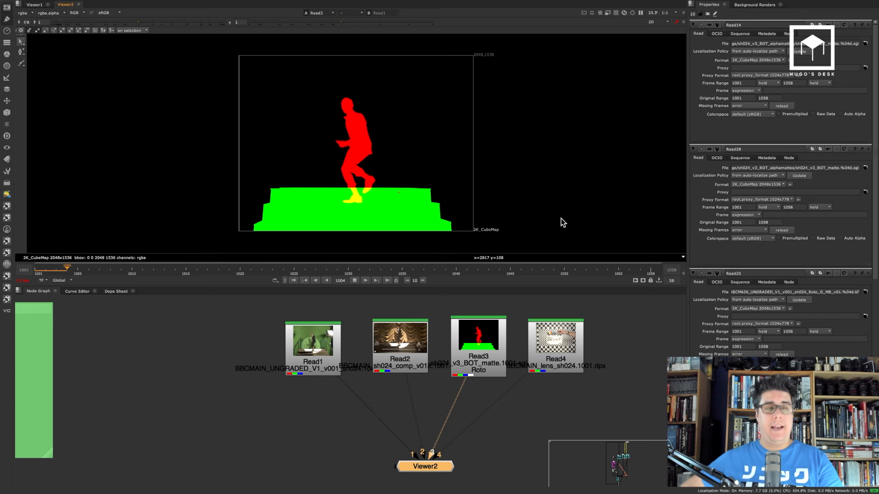
key("1")
key("2")
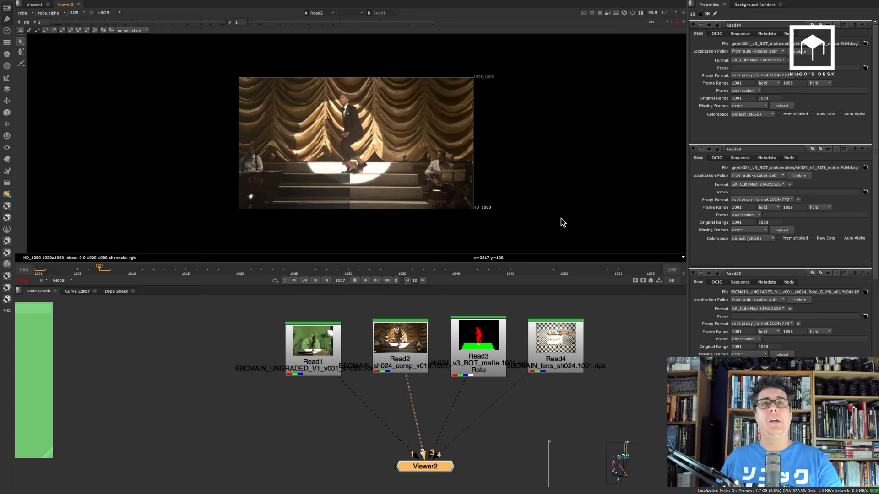
key("3")
key("4")
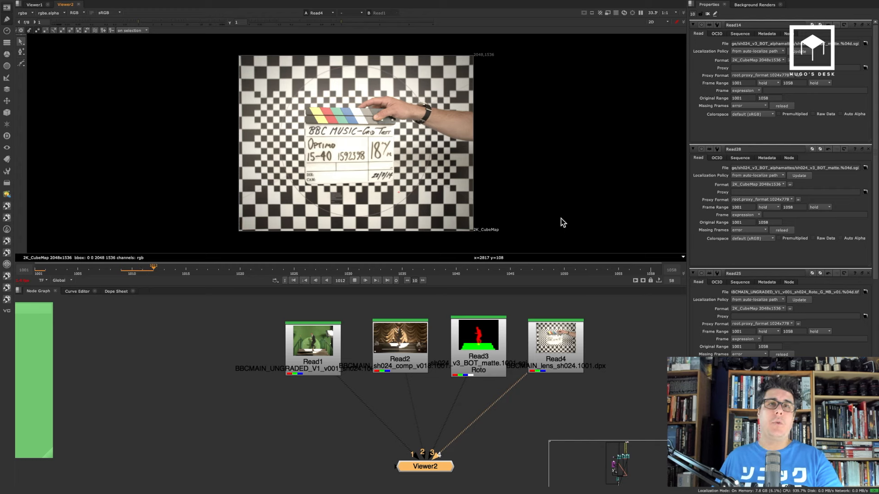
key("1")
key("2")
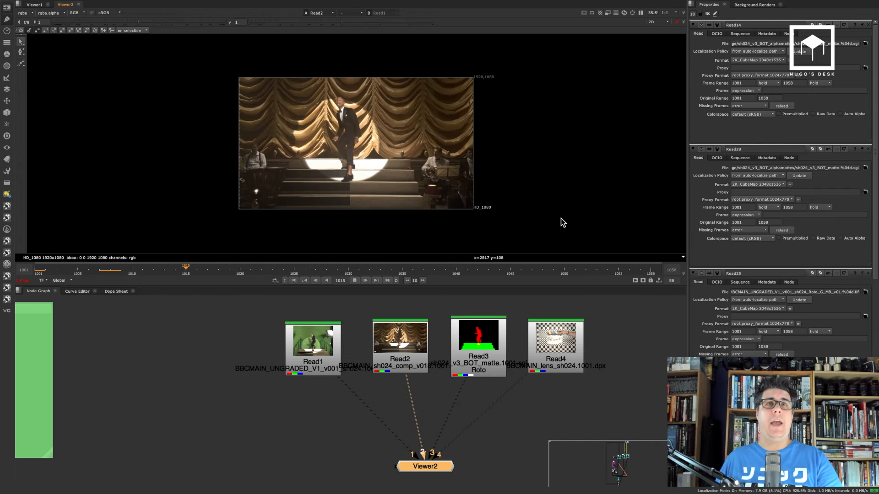
key("1")
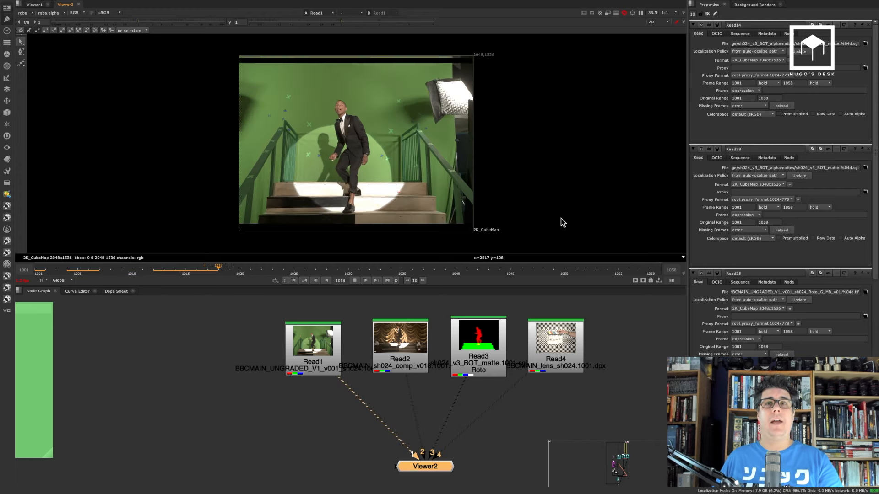
key("3")
key("2")
key("1")
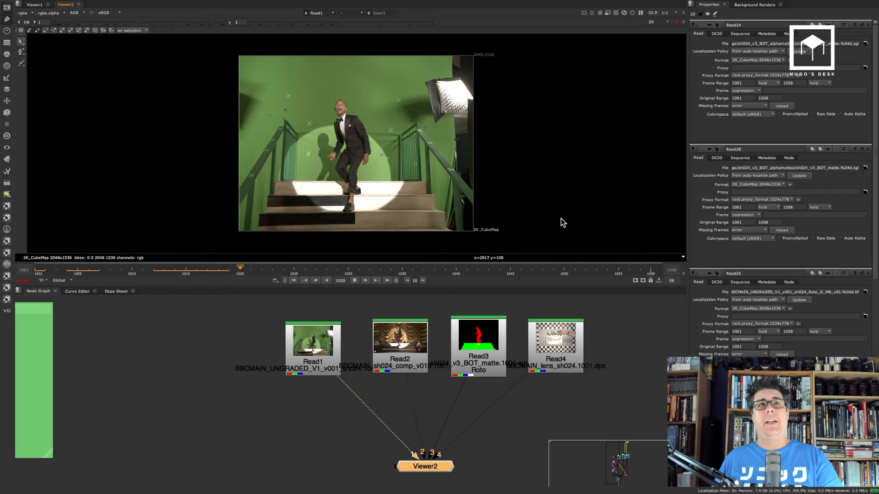
key("2")
key("3")
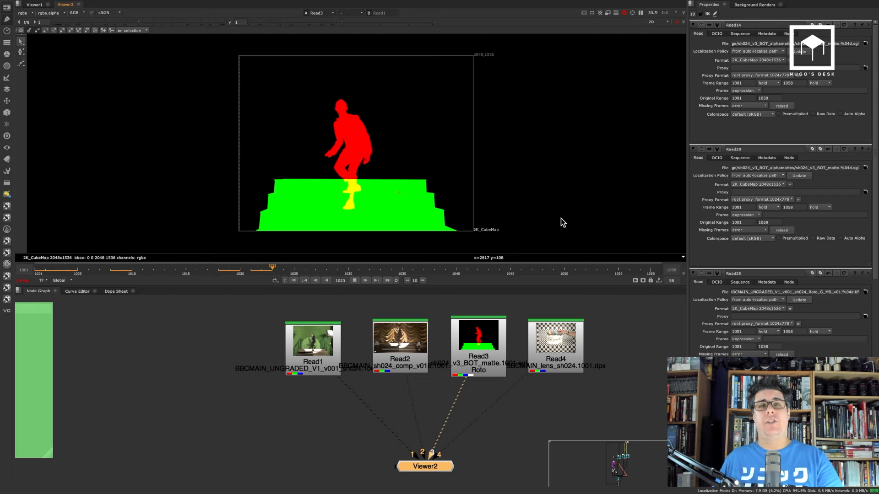
key("1")
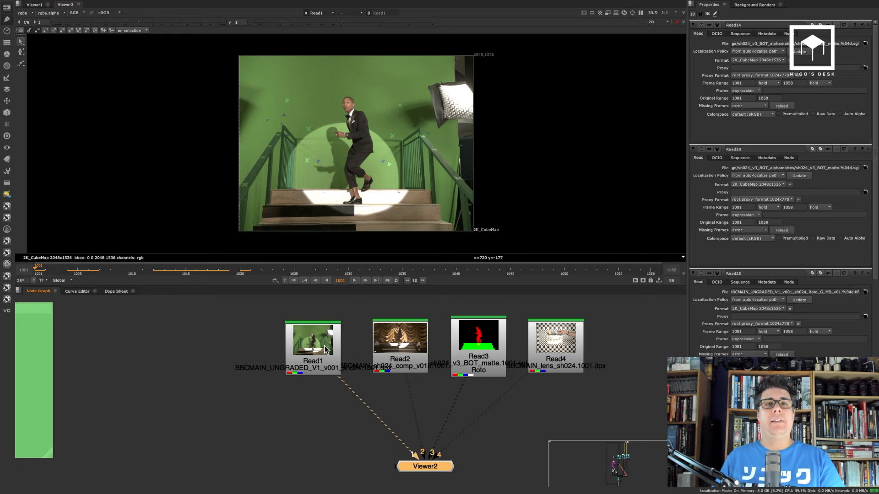
Step: Play the Read1 plate, set the end-of-clip playback mode to Repeat, and replay the looping clip before stopping it
left_click(354, 281)
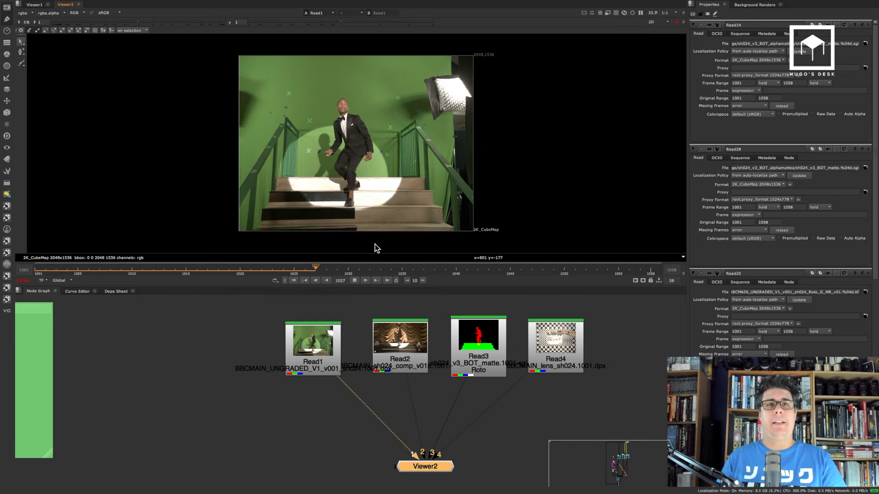
left_click(327, 357)
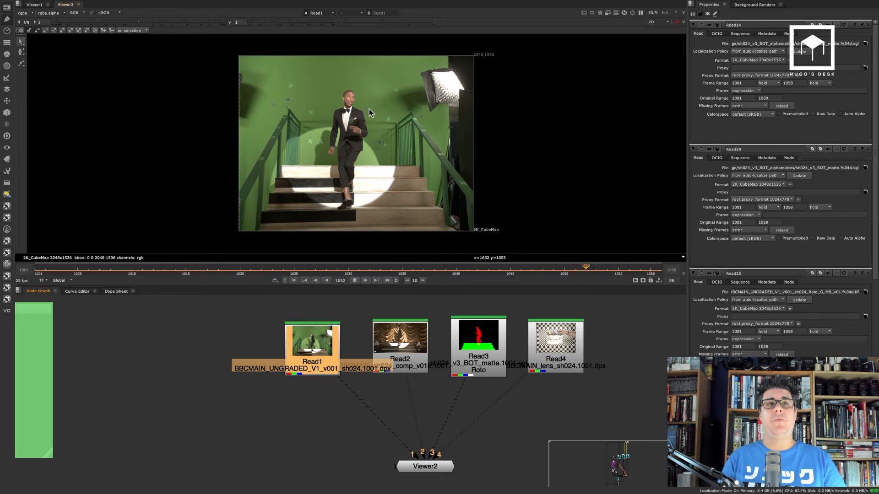
left_click(275, 280)
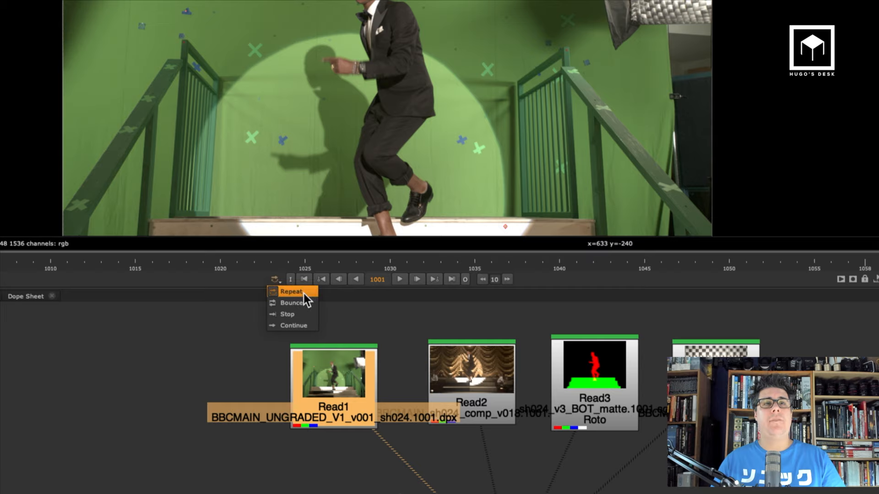
left_click(303, 293)
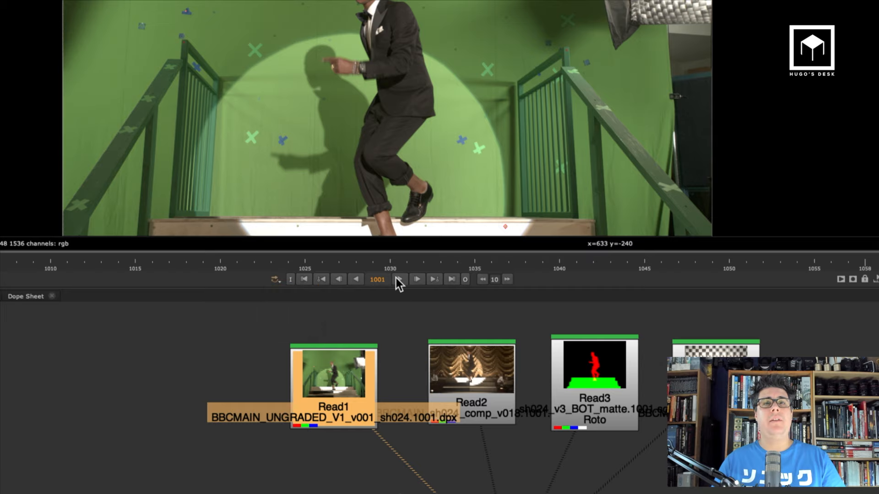
left_click(396, 279)
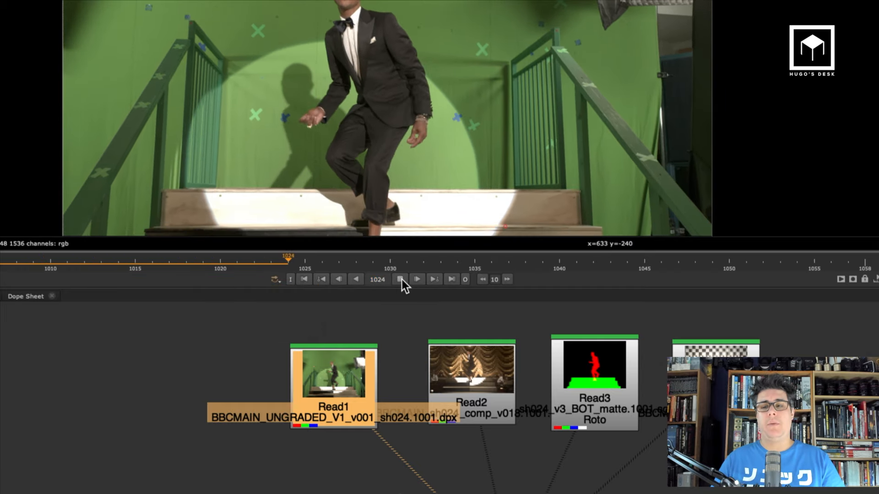
left_click(401, 279)
Step: Set the end-of-clip playback mode to Bounce and play the plate back and forth
left_click(275, 279)
left_click(300, 303)
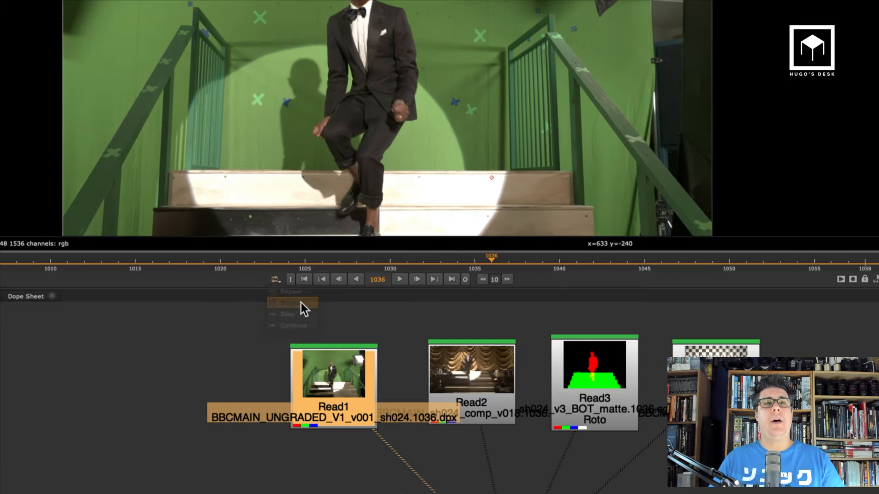
left_click(398, 280)
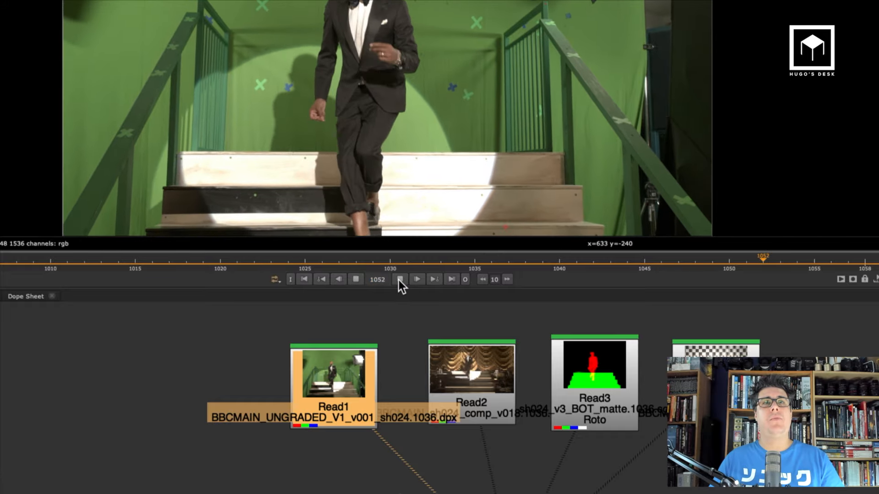
Step: Set the end-of-clip playback mode to Stop and play the plate from the first frame
left_click(275, 280)
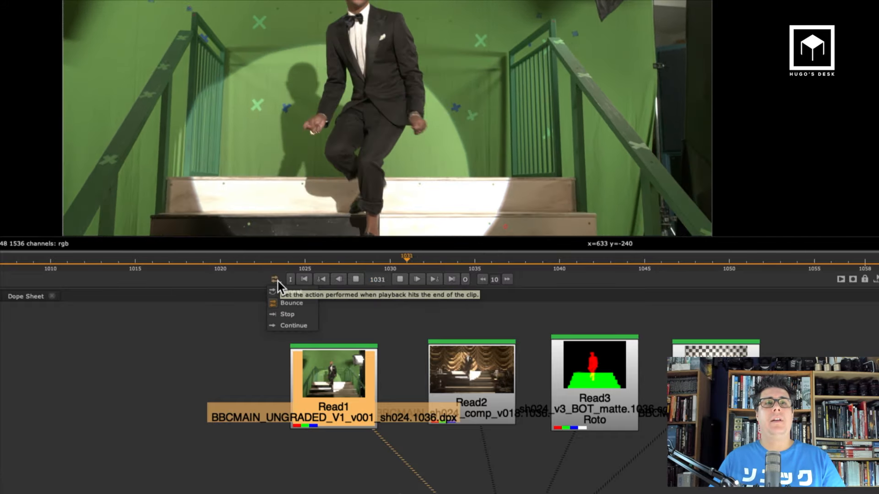
left_click(299, 314)
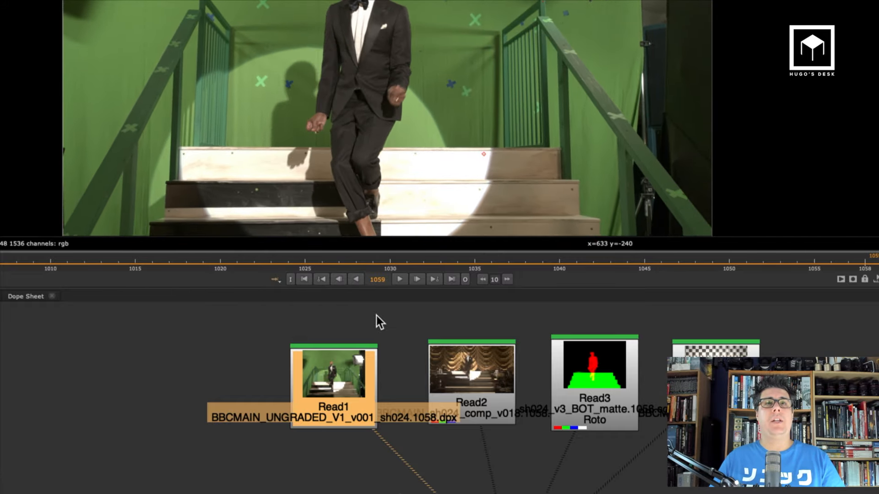
left_click(305, 278)
left_click(394, 279)
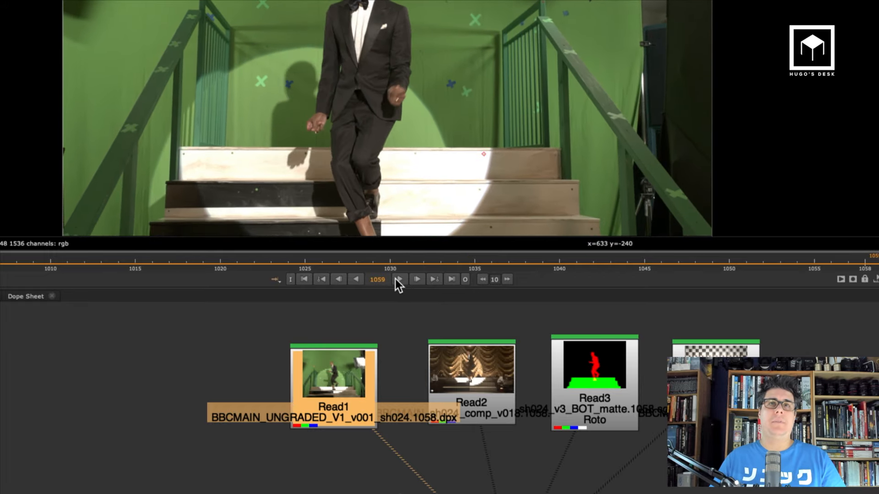
Step: Set the end-of-clip playback mode to Continue, play from frame 1001 past the clip's end, and stop
left_click(275, 279)
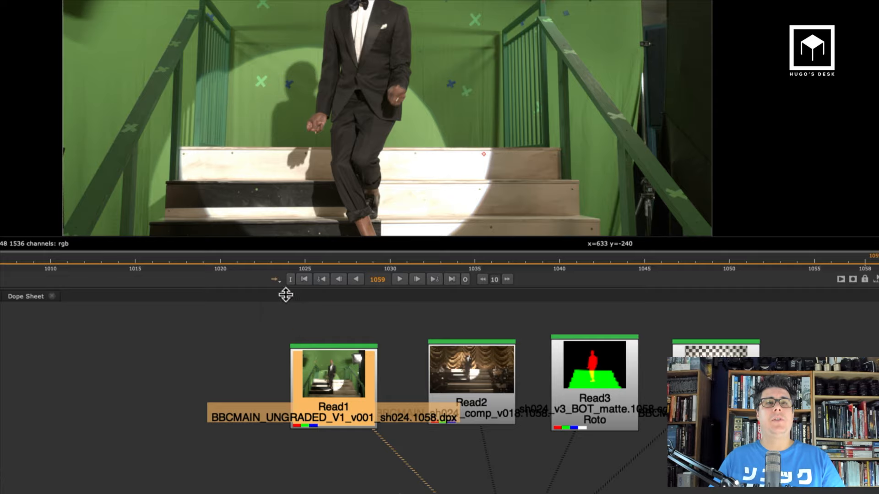
left_click(304, 279)
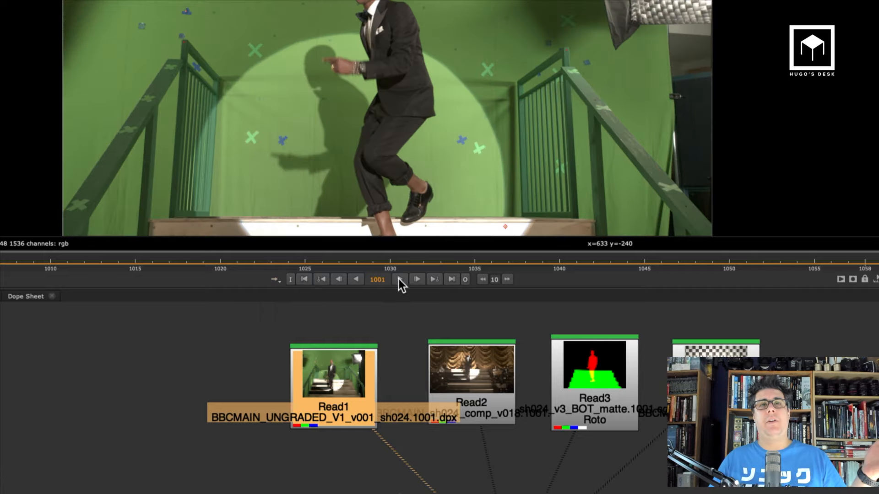
left_click(399, 279)
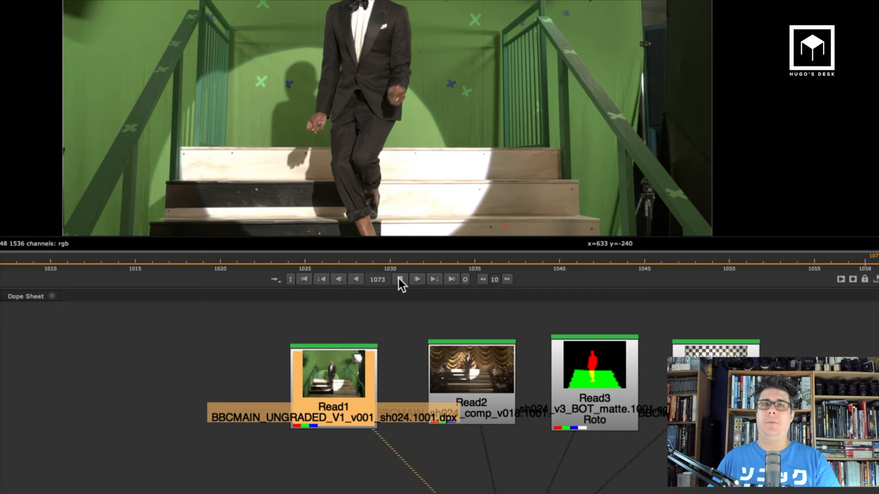
left_click(399, 279)
Step: Set the end-of-clip playback mode to Bounce and close all open node property panels
left_click(276, 280)
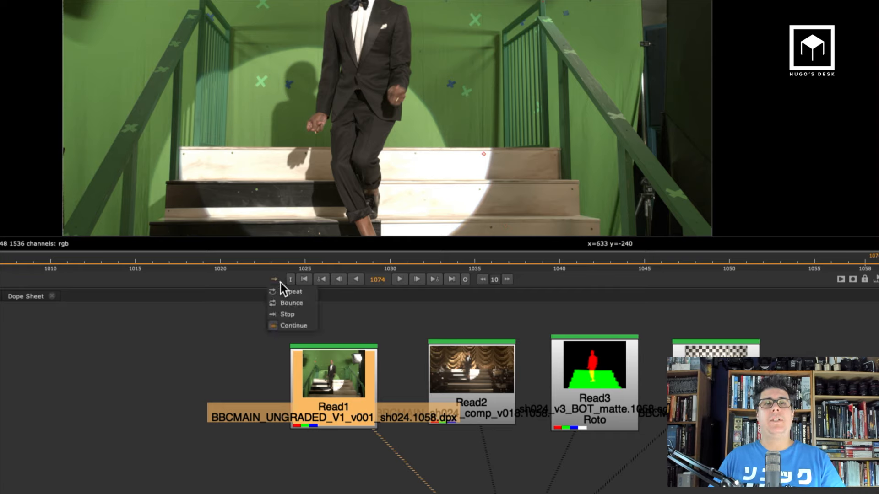
left_click(309, 302)
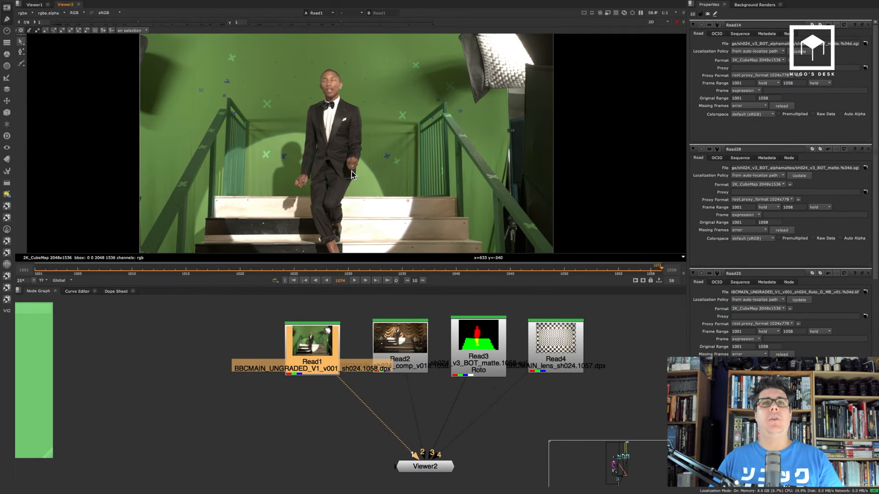
left_click(708, 14)
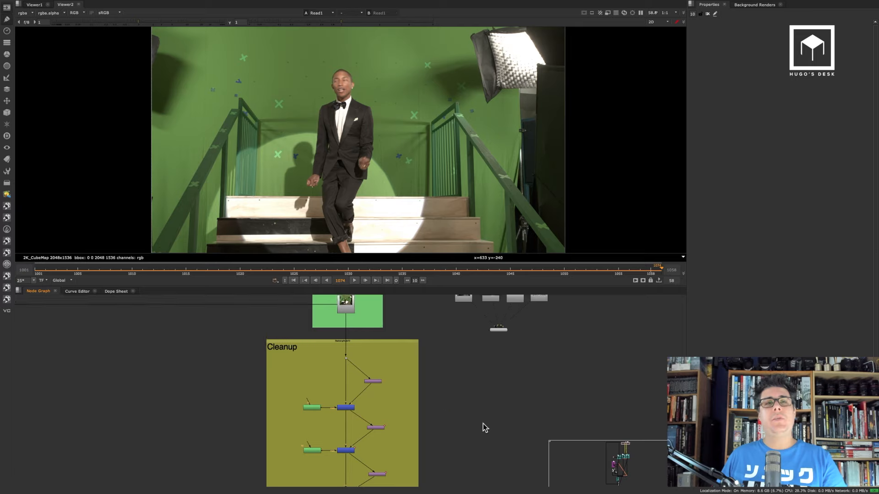
Step: View the Read node inside the Pharrell Plate backdrop in the viewer
middle_click_drag(418, 299, 442, 373)
left_click(373, 376)
key("1")
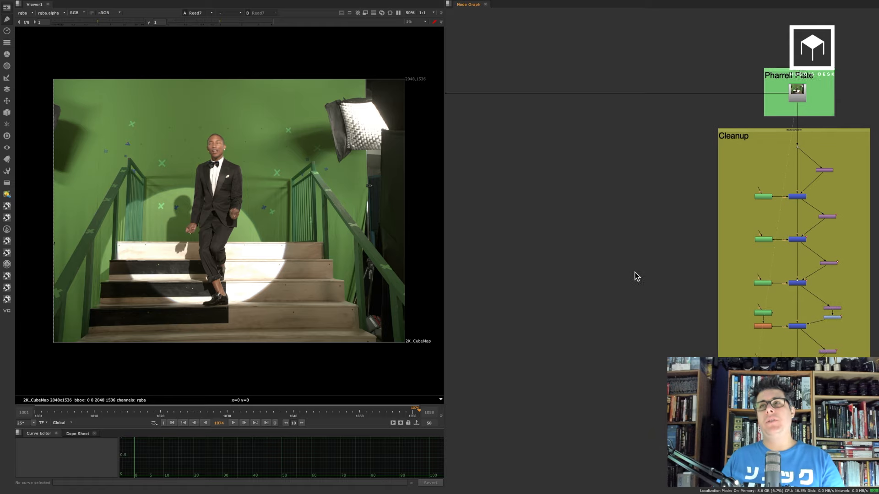
Step: Survey the overall node graph of the comp and return to the Pharrell Plate and Cleanup backdrops
middle_click_drag(633, 275, 573, 242)
key("f")
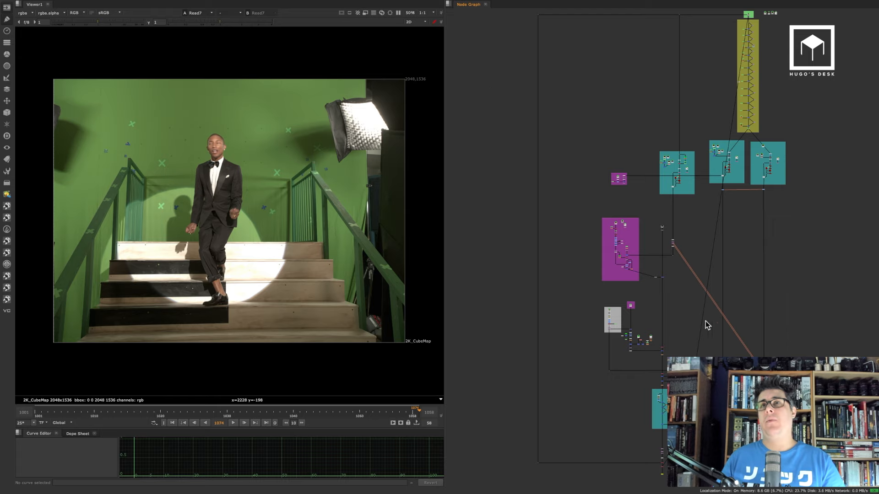
scroll(663, 222, "up", 3)
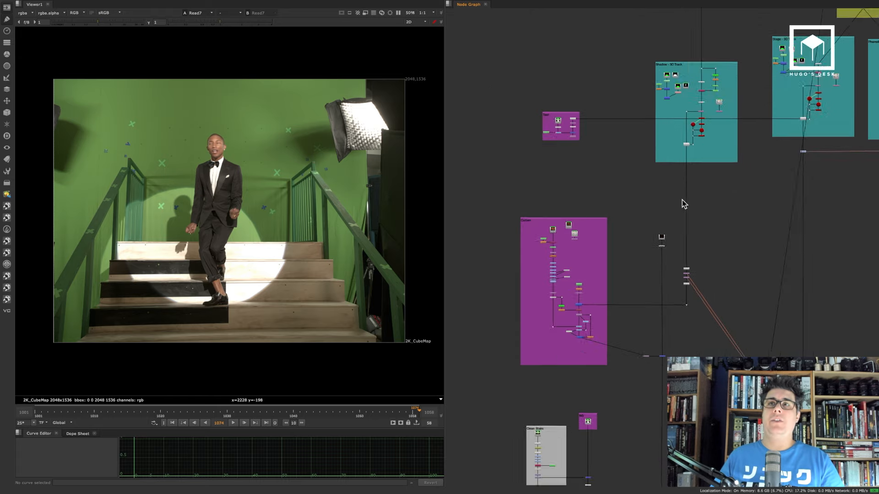
scroll(682, 202, "down", 3)
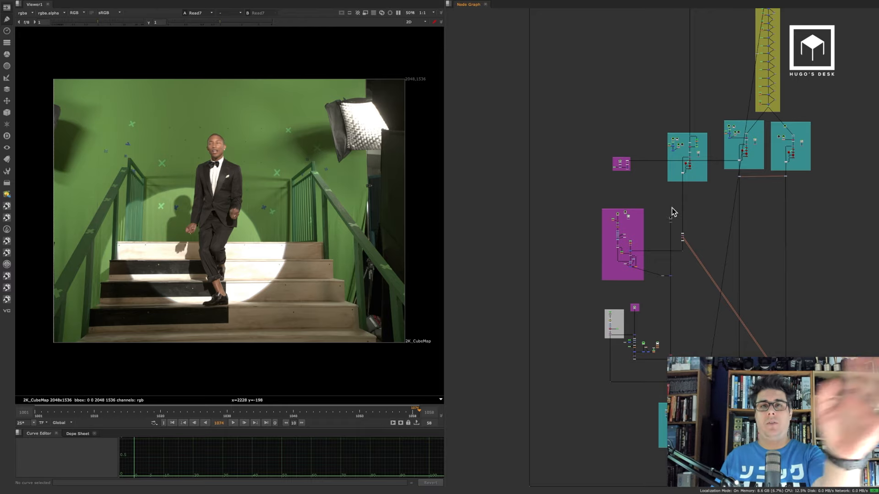
middle_click_drag(677, 215, 652, 265)
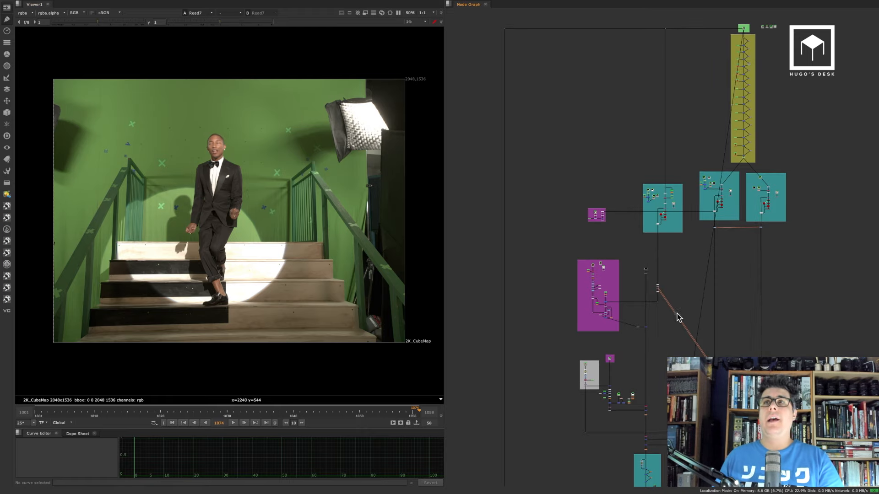
middle_click_drag(721, 157, 677, 312)
scroll(699, 183, "up", 10)
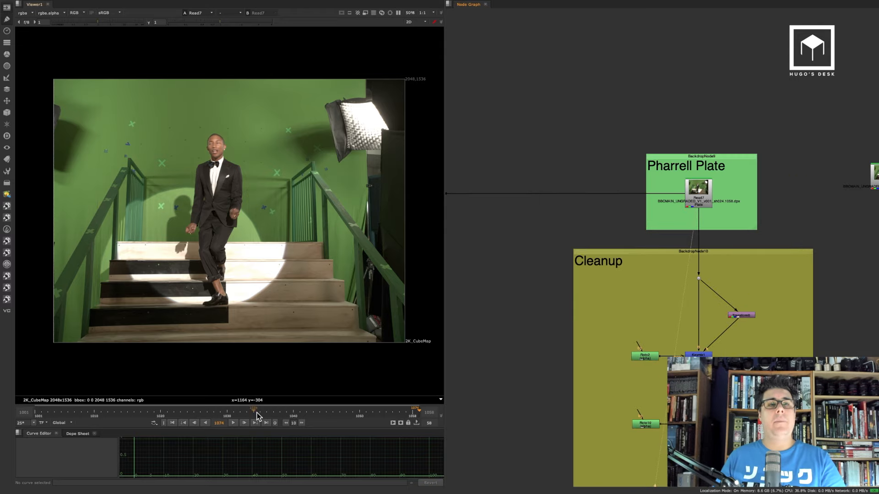
Step: Move the playhead from the first frame to frame 1030 and view Keymix1 and Keymix2 in the Cleanup backdrop
left_click(180, 422)
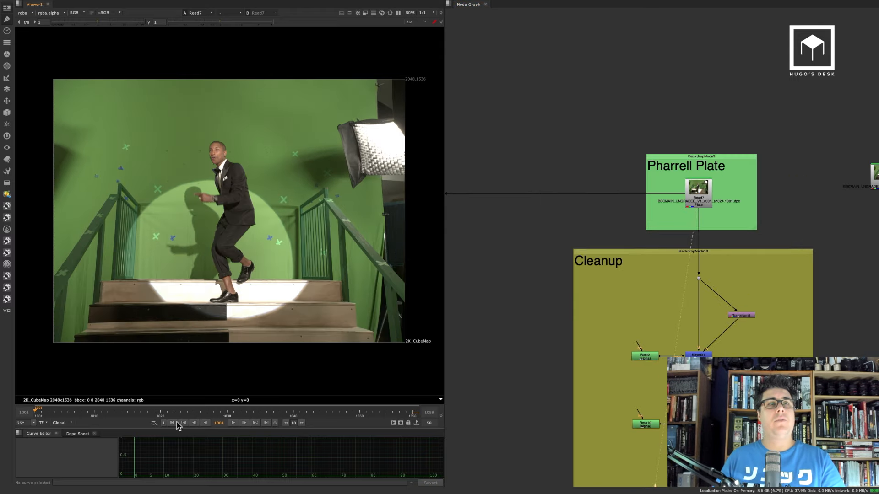
left_click_drag(220, 416, 227, 415)
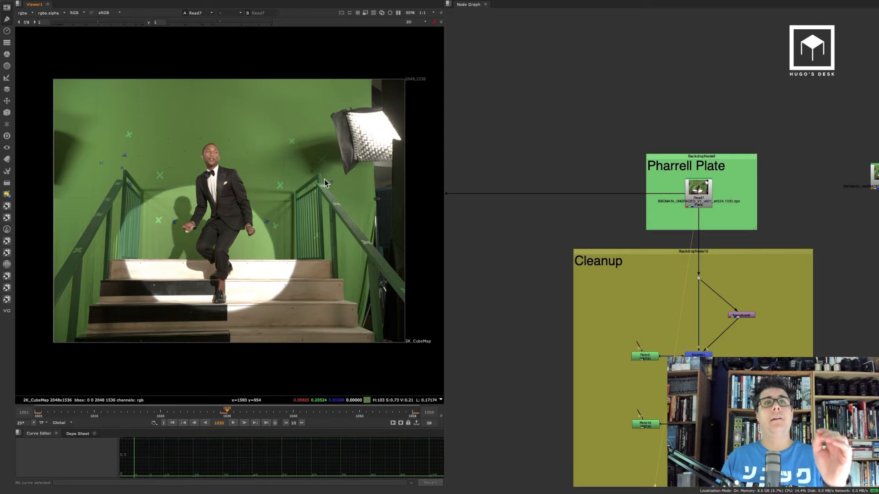
middle_click_drag(642, 349, 610, 251)
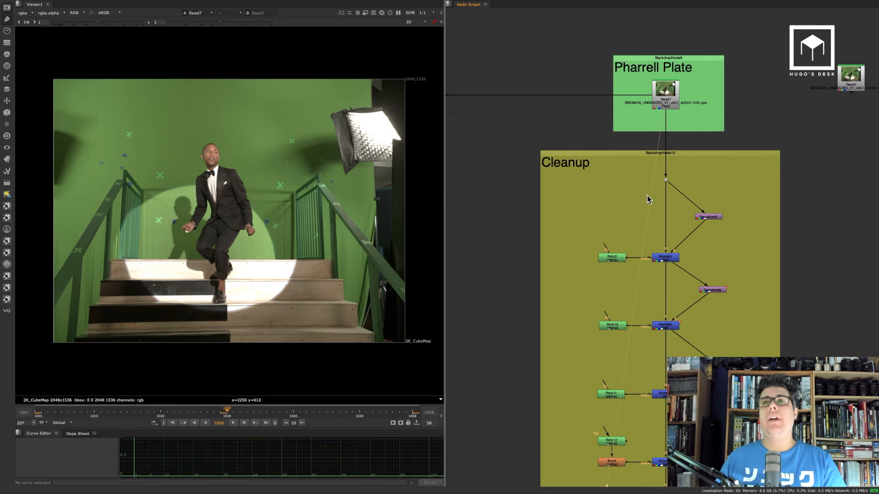
left_click(671, 258)
key("1")
middle_click_drag(676, 325, 641, 241)
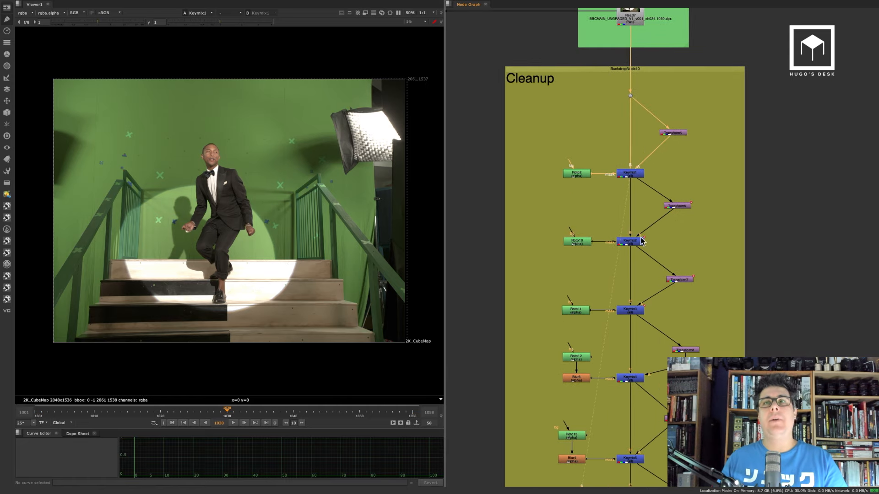
left_click(637, 244)
key("1")
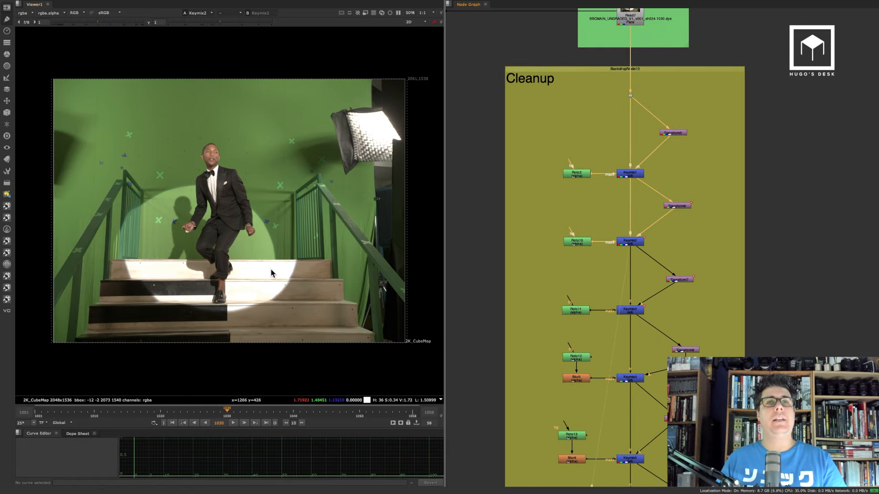
Step: View the plate from the Dot at the head of Cleanup and examine the tracking markers on the right-hand side of the stairs
left_click_drag(653, 88, 615, 114)
key("1")
scroll(306, 256, "up", 6)
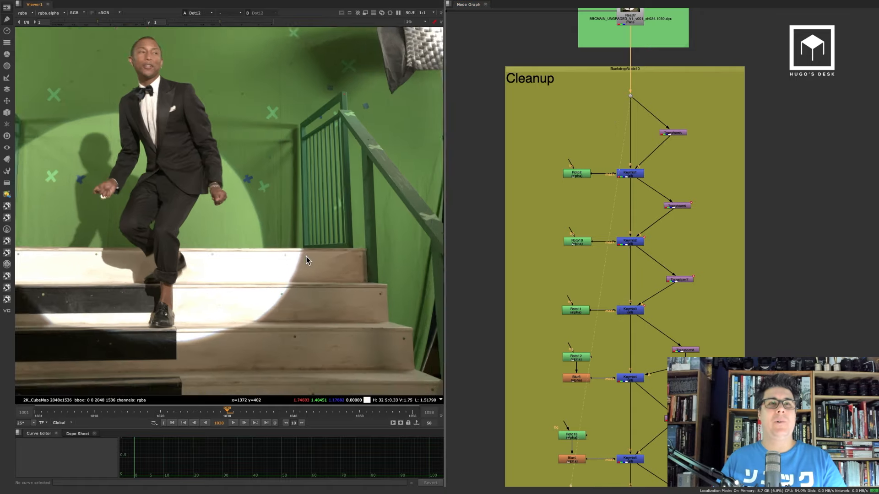
middle_click_drag(279, 314, 271, 235)
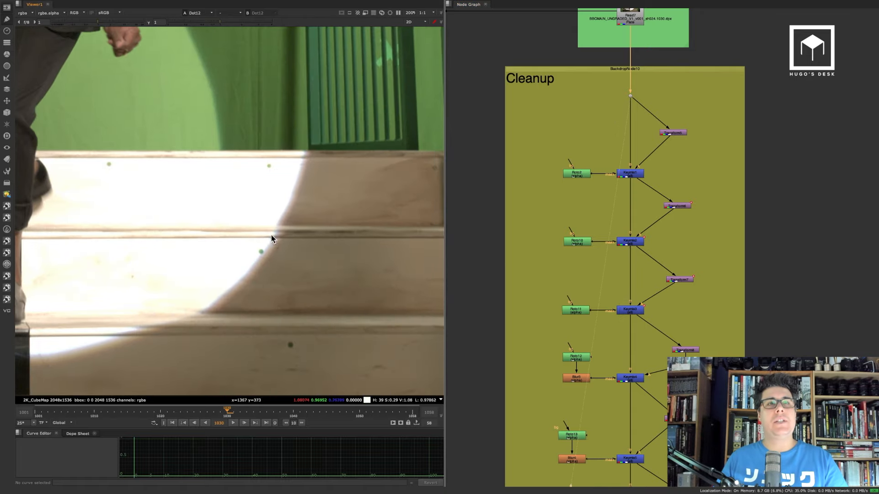
middle_click_drag(296, 318, 288, 255)
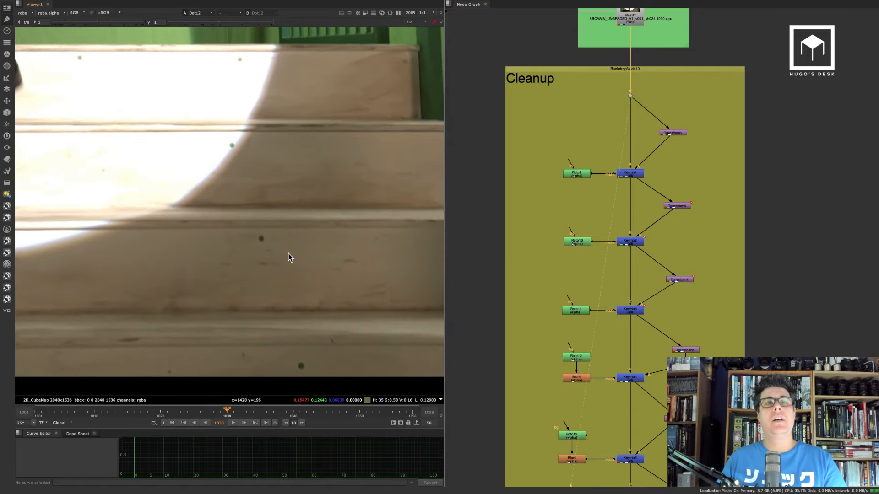
middle_click_drag(291, 355, 261, 280)
middle_click_drag(323, 195, 251, 327)
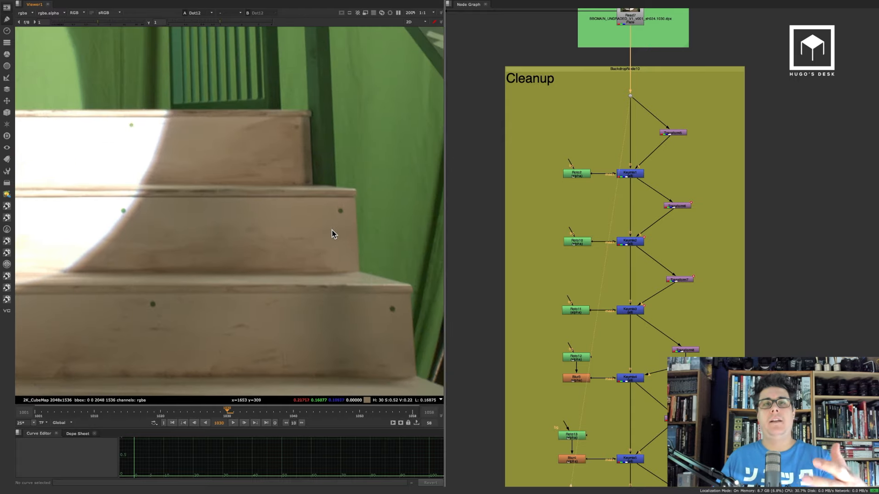
mouse_move(367, 281)
middle_mouse_down()
mouse_move(311, 281)
mouse_move(326, 239)
mouse_move(316, 154)
middle_mouse_up()
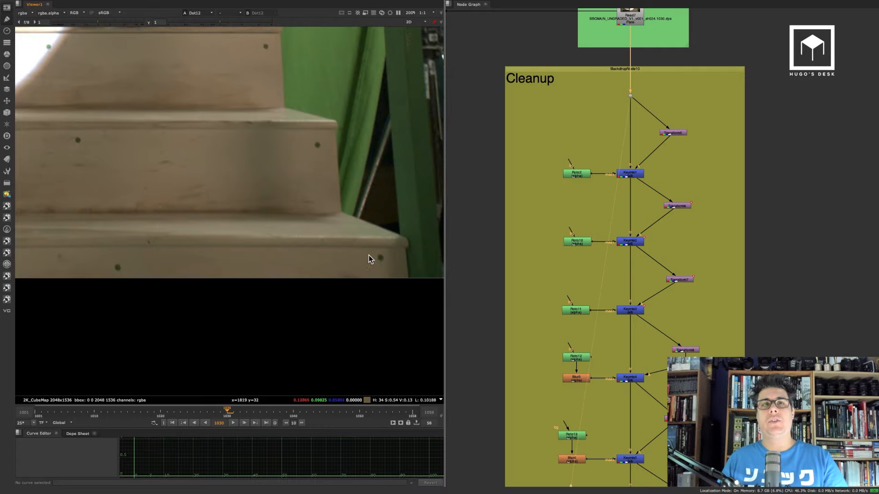
middle_click_drag(308, 206, 377, 311)
Step: Examine the tracking markers along the top step and around the actor's feet on the black-painted steps
middle_click_drag(214, 172, 379, 322)
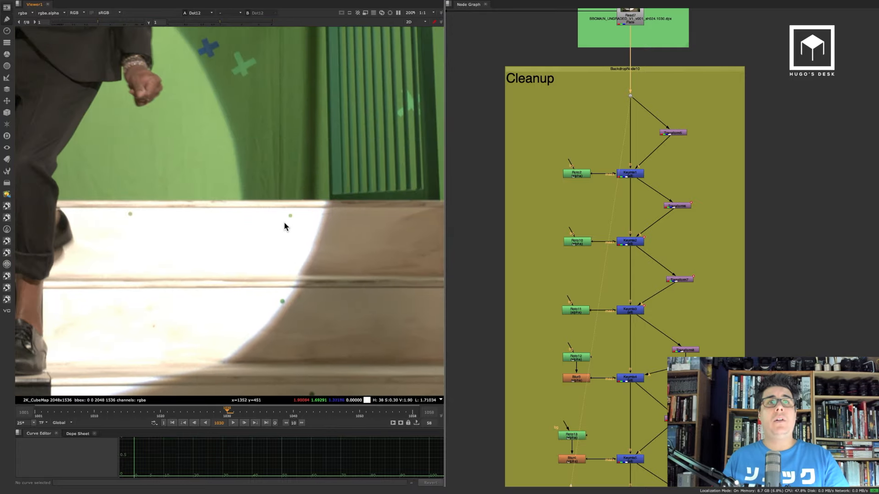
middle_click_drag(223, 133, 328, 264)
mouse_move(242, 228)
middle_mouse_down()
mouse_move(393, 83)
mouse_move(359, 165)
middle_mouse_up()
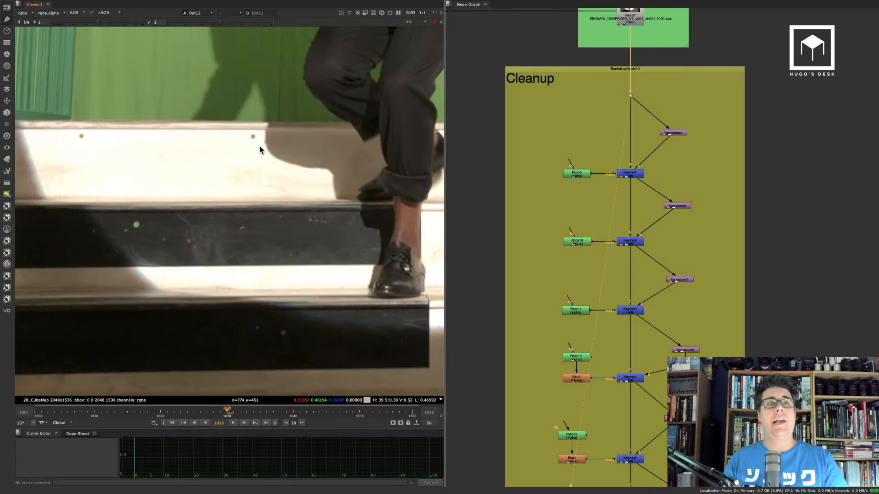
scroll(256, 136, "up", 6)
scroll(241, 156, "down", 1)
scroll(241, 158, "down", 10)
middle_click_drag(281, 140, 237, 200)
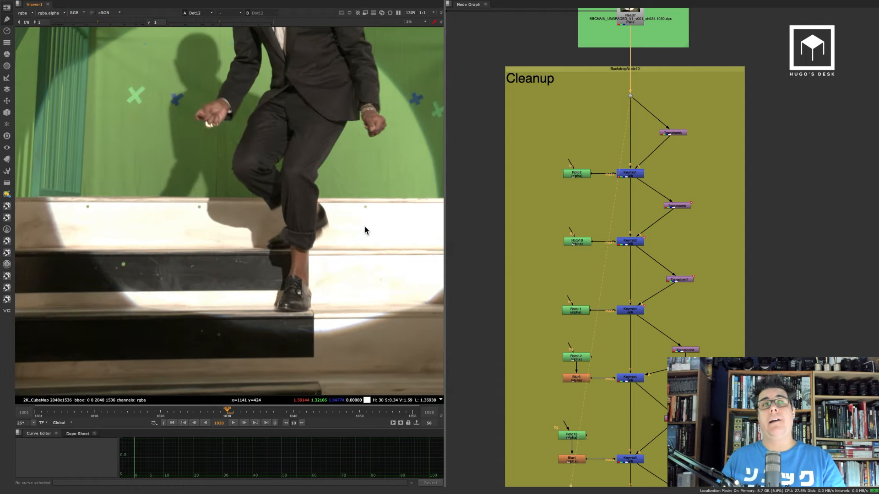
Step: View Keymix1 and inspect the patched marker area on the lit top step close up
scroll(364, 228, "up", 4)
left_click(636, 177)
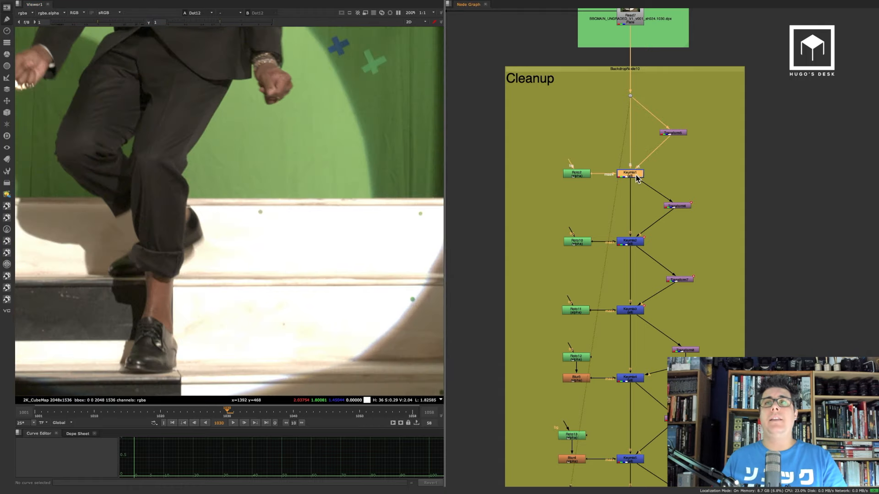
key("1")
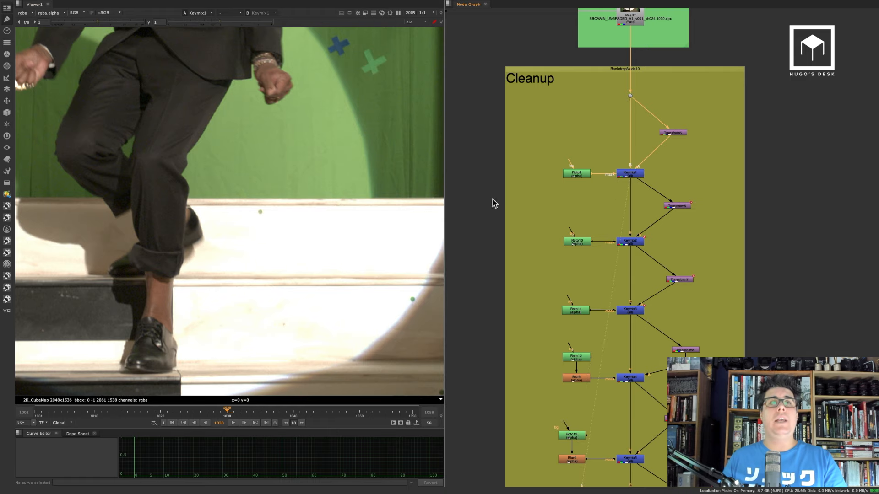
middle_click_drag(331, 218, 235, 222)
scroll(324, 210, "up", 3)
Step: Inspect the Roto2 shape over the patch, select the Transform node feeding Keymix1 for viewing, and close the Roto2 properties
double_click(576, 175)
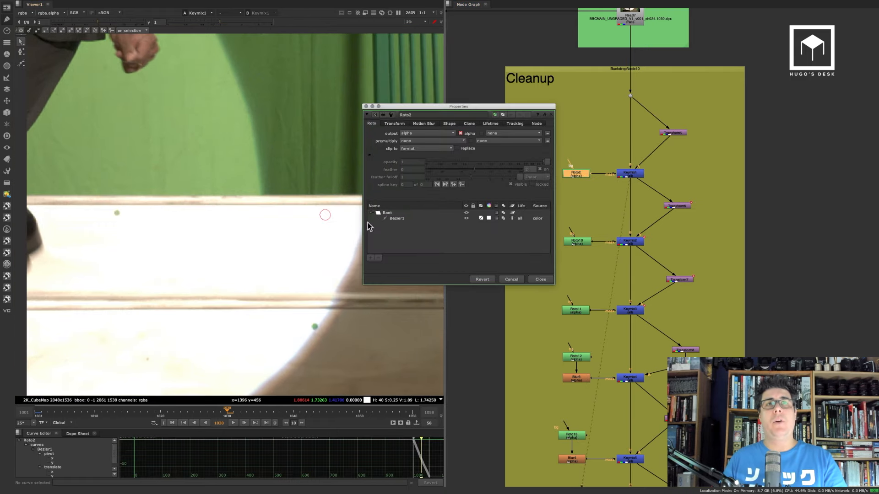
left_click(673, 133)
key("1")
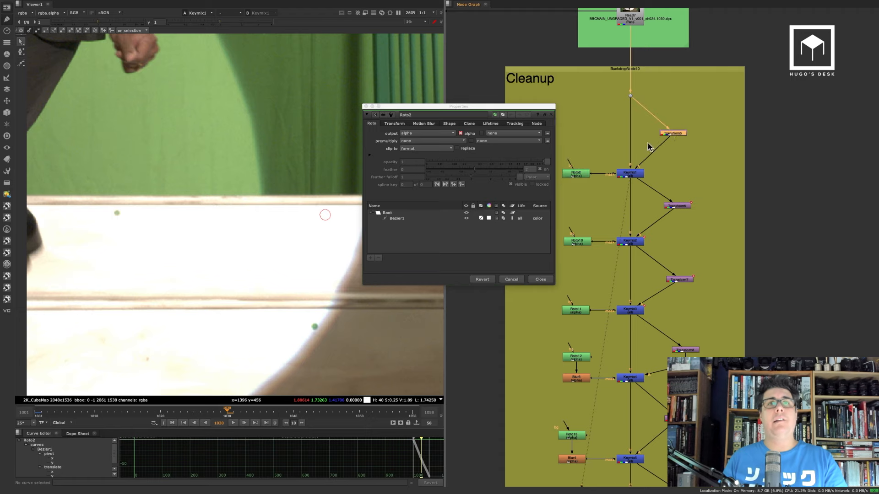
left_click(540, 279)
Step: Compare the original plate at the Cleanup Dot with the shifted output of the Transform feeding Keymix1
left_click_drag(645, 80, 618, 101)
key("1")
scroll(277, 219, "up", 3)
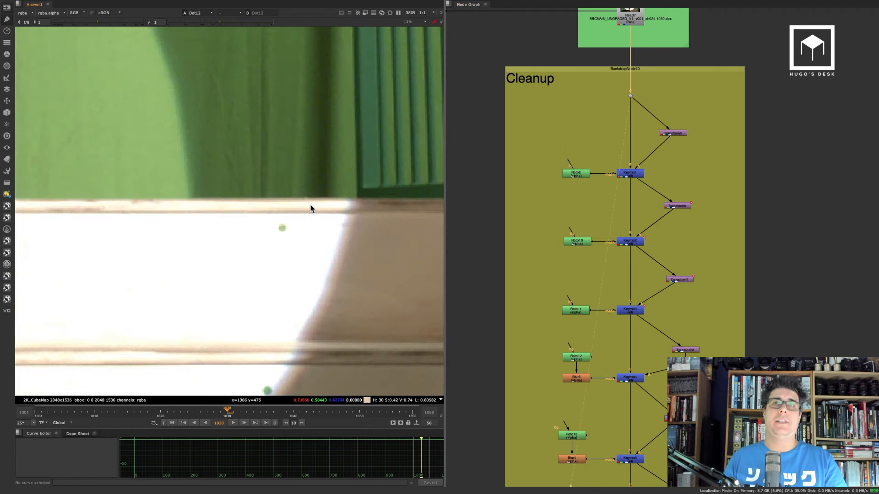
left_click(673, 134)
key("1")
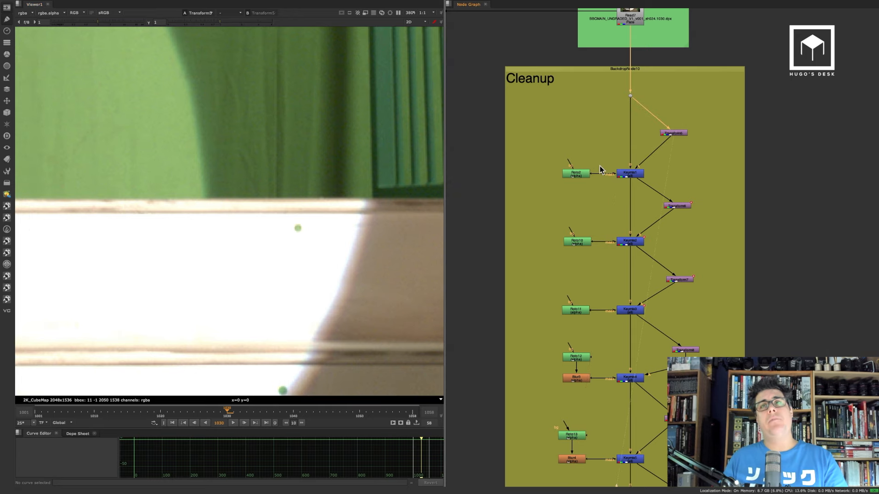
Step: Check the Roto2 shape against the Transform output and the Keymix1 result, and close its properties
double_click(582, 176)
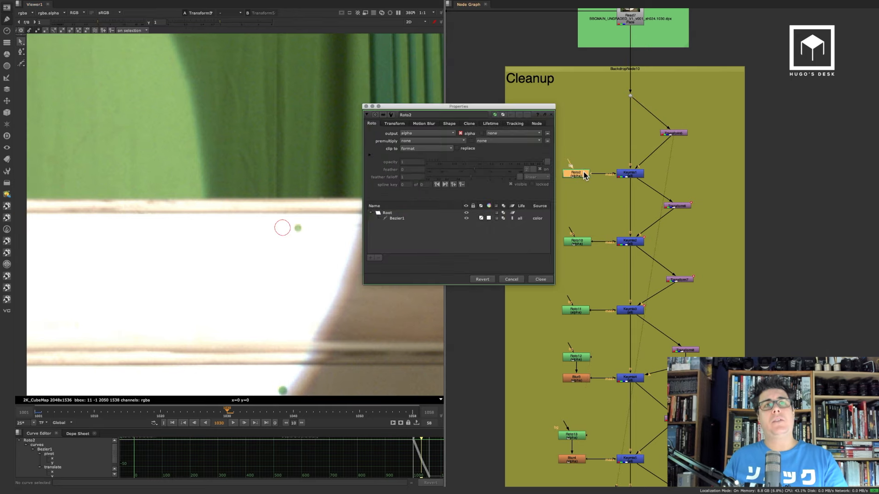
left_click(631, 174)
key("1")
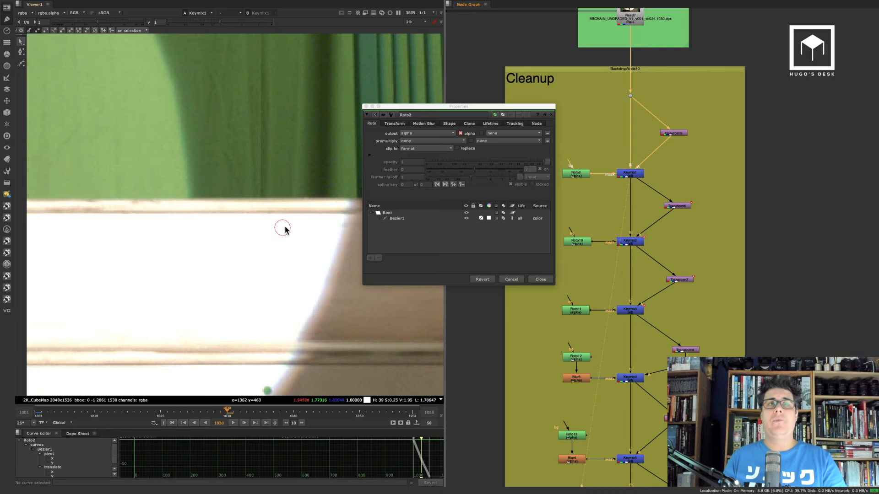
left_click(539, 279)
Step: View Keymix2 and check the patched stairs from close up and across a wider area of the frame
left_click(623, 242)
key("1")
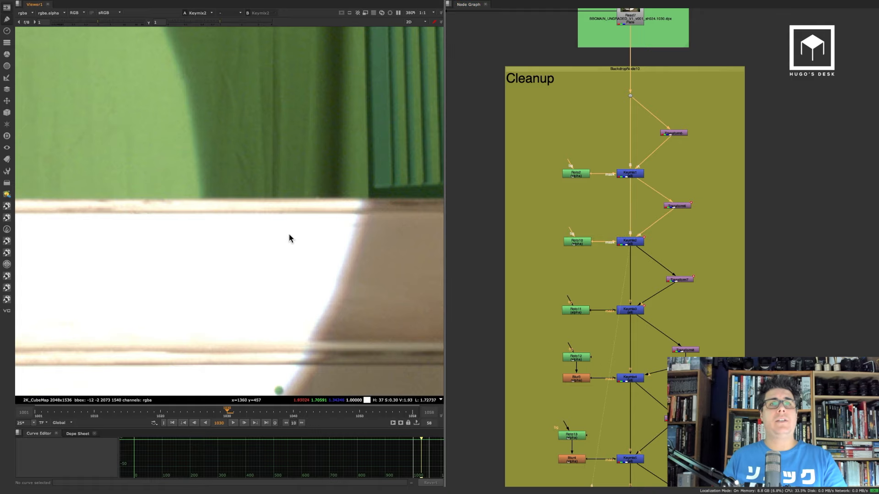
scroll(256, 265, "down", 5)
scroll(259, 262, "down", 2)
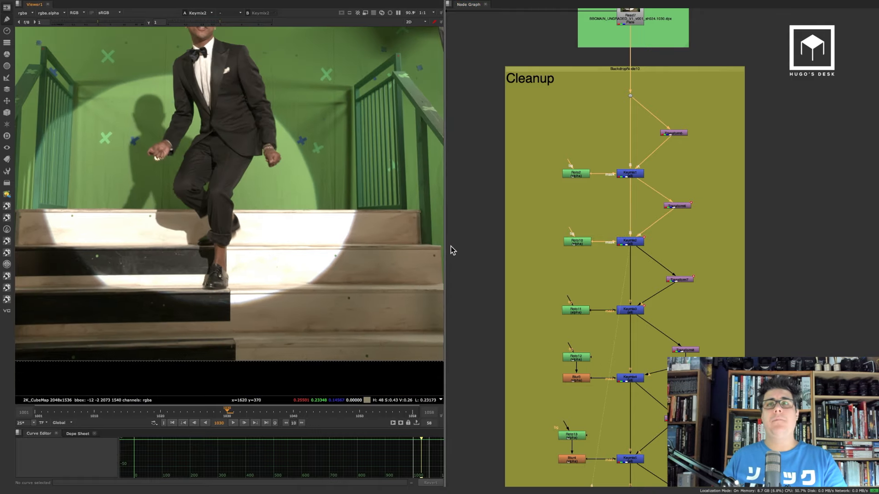
Step: View Keymix3 and Keymix4 in turn to follow the marker removal down the Cleanup chain
middle_click_drag(660, 262, 675, 185)
left_click(646, 233)
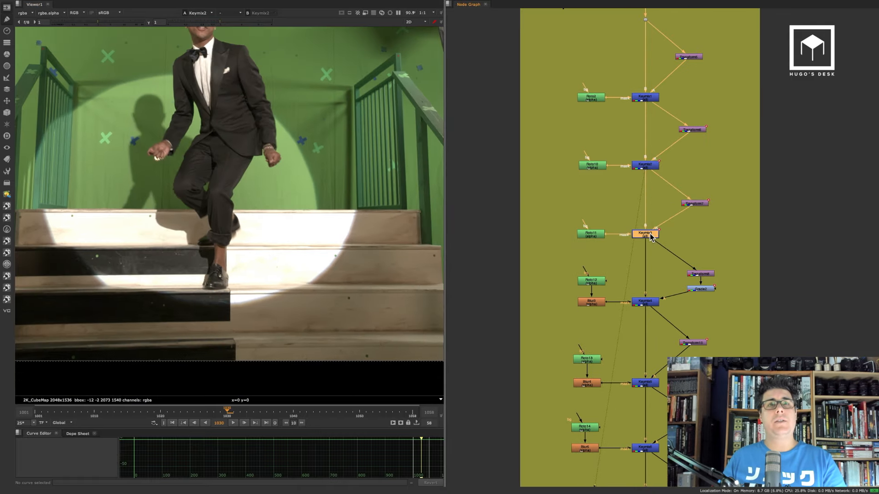
key("1")
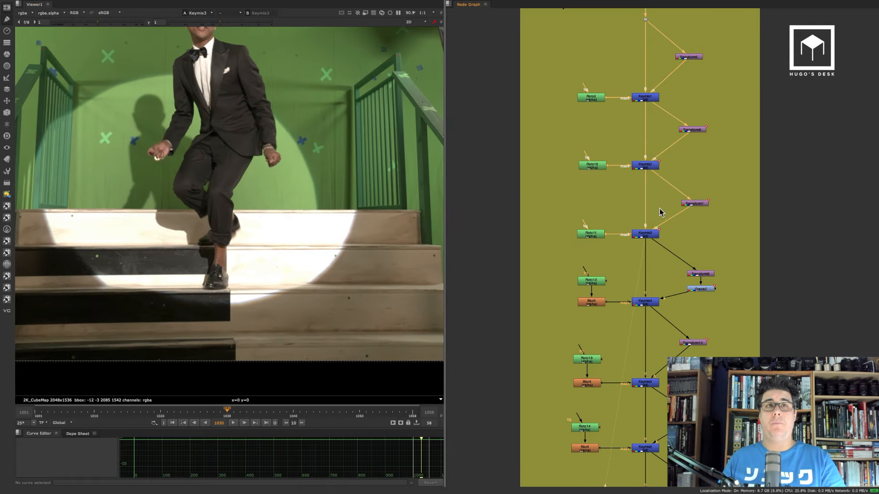
left_click(644, 303)
key("1")
middle_click_drag(654, 331, 661, 226)
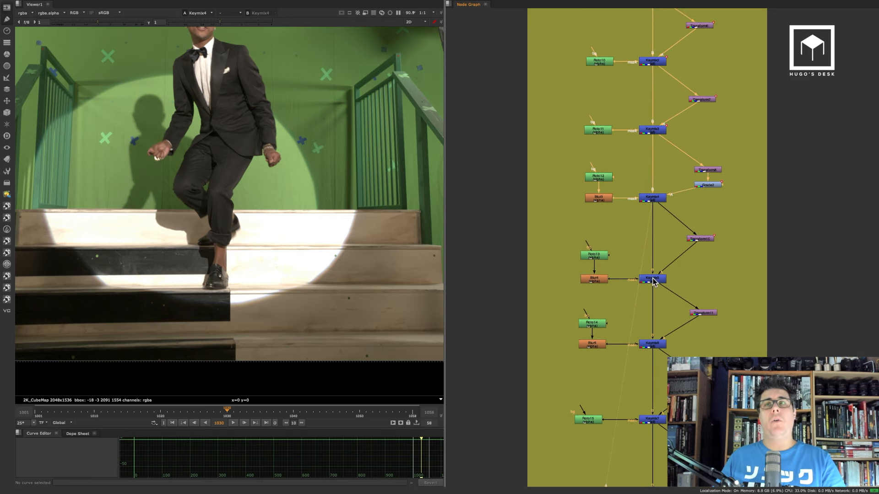
Step: View the Keymix6 result to continue following the marker removal down the Cleanup chain
left_click(654, 281)
middle_click_drag(682, 288, 685, 180)
left_click(656, 235)
key("1")
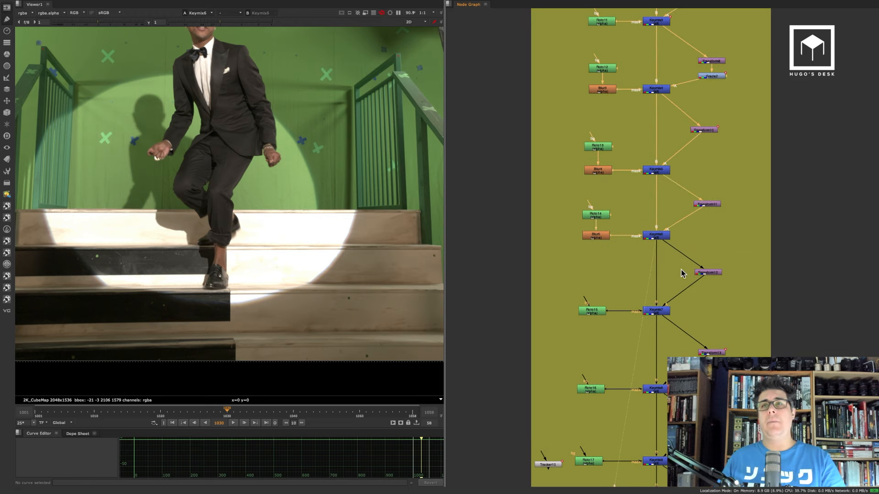
Step: View Keymix15 at the end of the Cleanup chain and check the patched plate across the whole frame
middle_click_drag(681, 270, 681, 192)
mouse_move(677, 302)
middle_mouse_down()
mouse_move(675, 224)
mouse_move(664, 197)
middle_mouse_up()
mouse_move(655, 320)
middle_mouse_down()
mouse_move(663, 254)
mouse_move(656, 166)
middle_mouse_up()
left_click(625, 274)
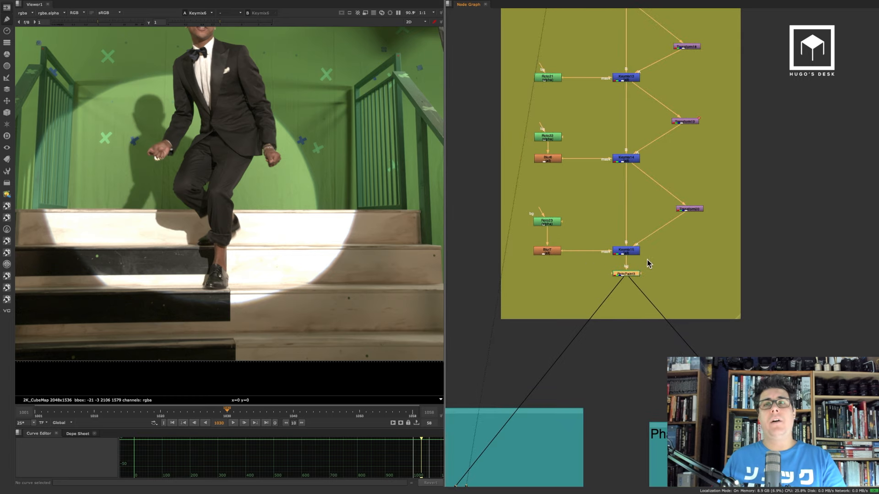
left_click(634, 252)
key("1")
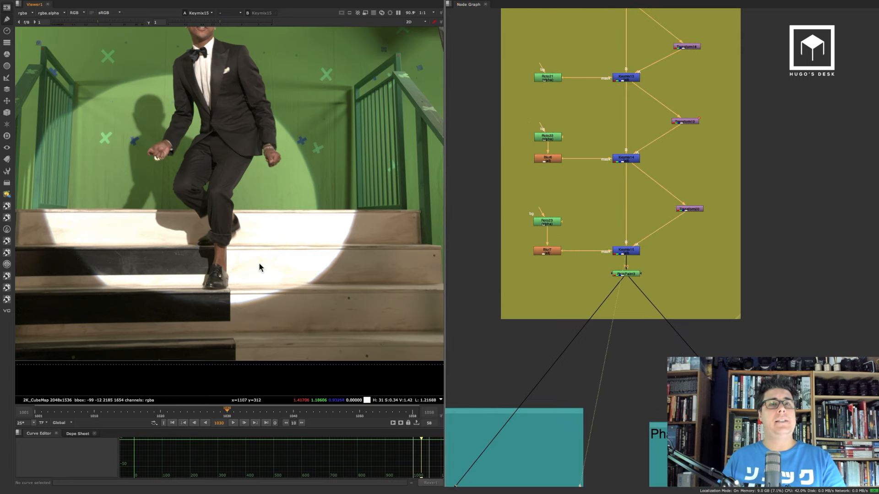
scroll(259, 264, "down", 2)
scroll(663, 237, "down", 6)
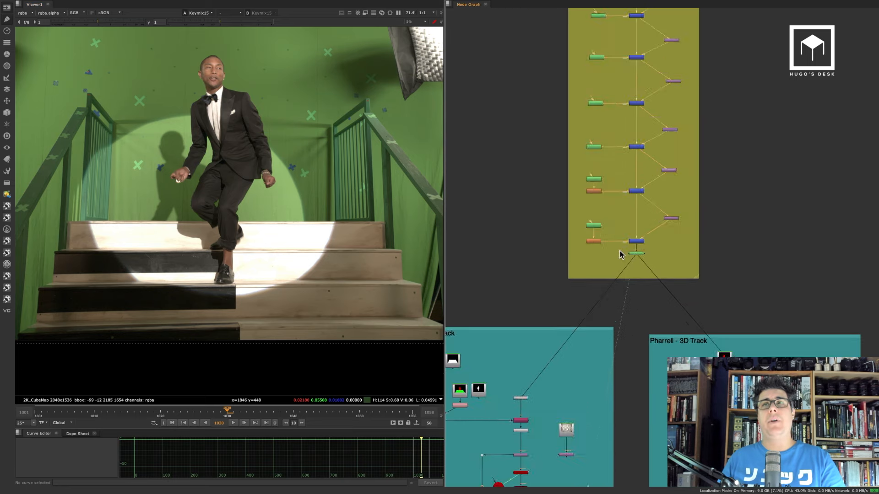
Step: Compare the original Pharrell Plate with the Keymix15 output, focusing on the stairs
scroll(643, 297, "up", 5)
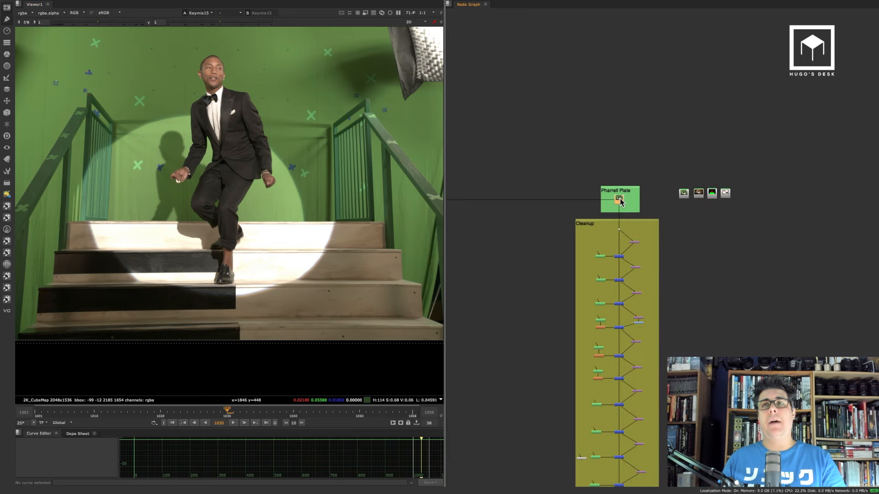
key("1")
scroll(648, 249, "down", 12)
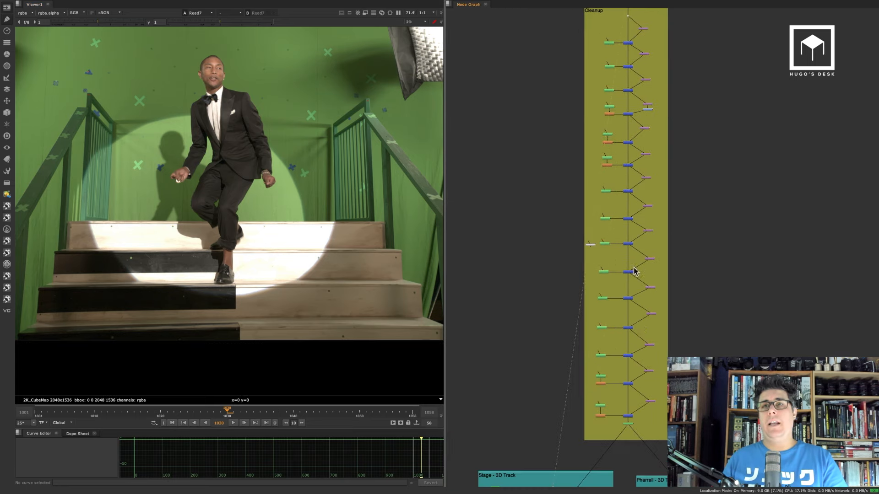
scroll(624, 250, "up", 6)
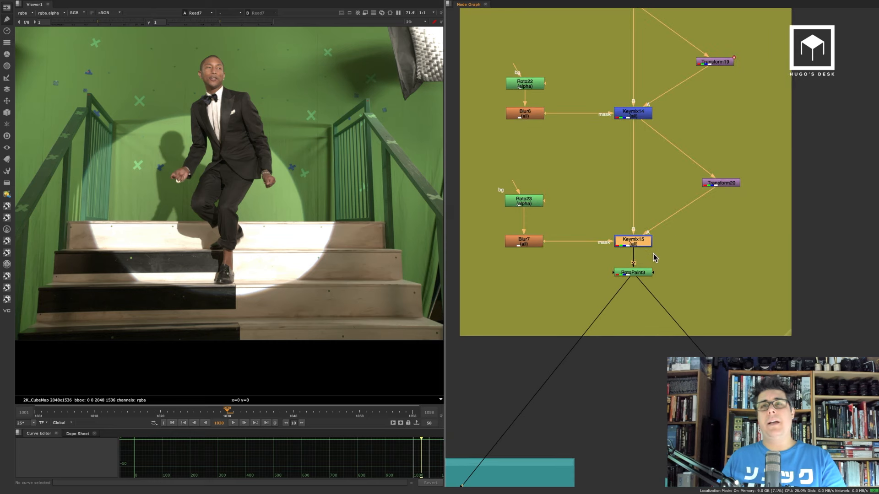
key("1")
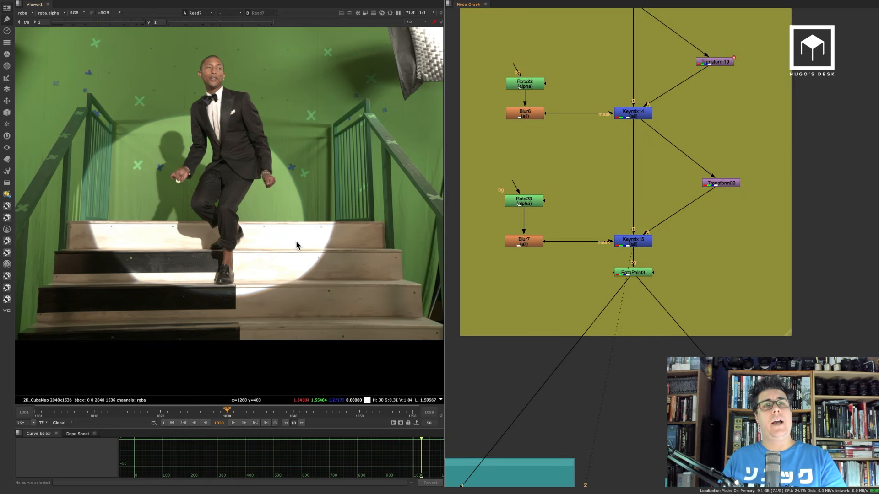
key("2")
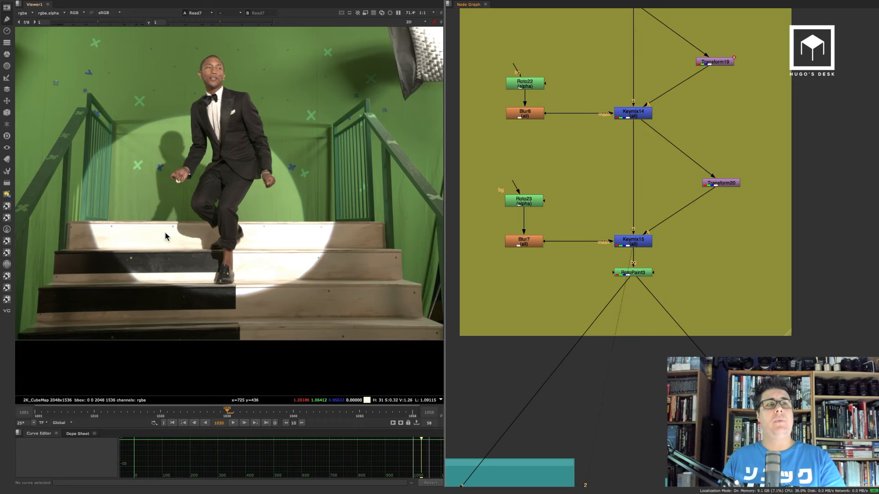
key("1")
key("2")
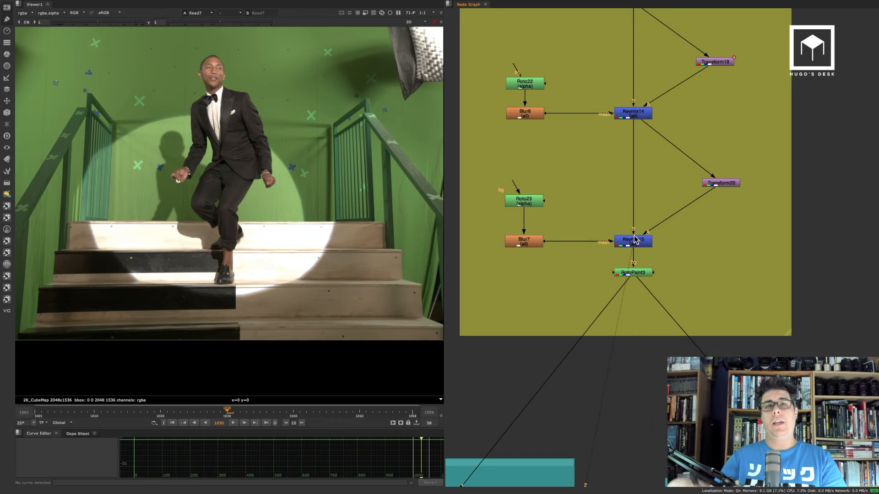
Step: View RotoPaint3 below Keymix15, inspect its list of clone strokes, and close its properties
left_click(645, 273)
key("2")
left_click(644, 273)
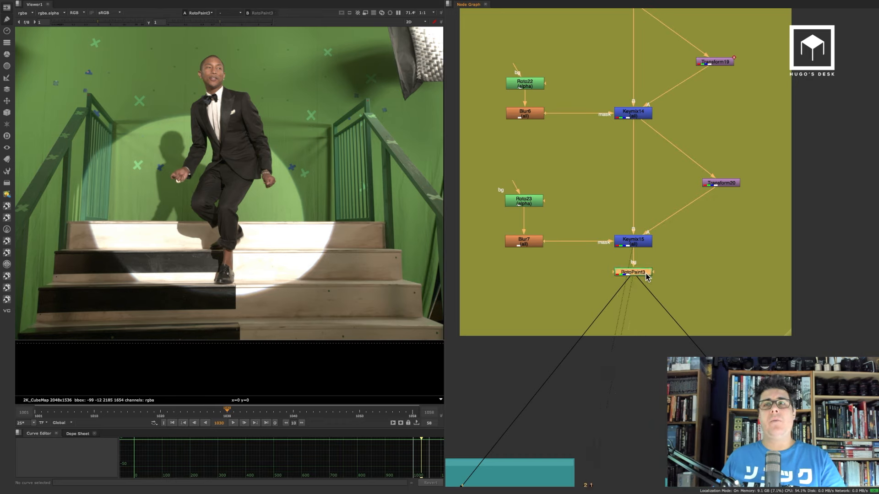
key("1")
double_click(646, 273)
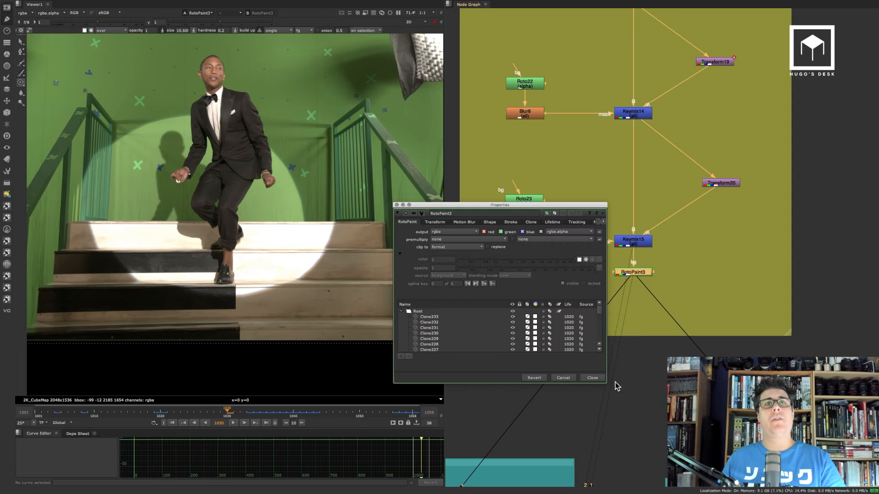
left_click(593, 378)
Step: View Scene1 in the Stage - 3D Track section and examine its point cloud and camera from several angles
scroll(630, 243, "down", 6)
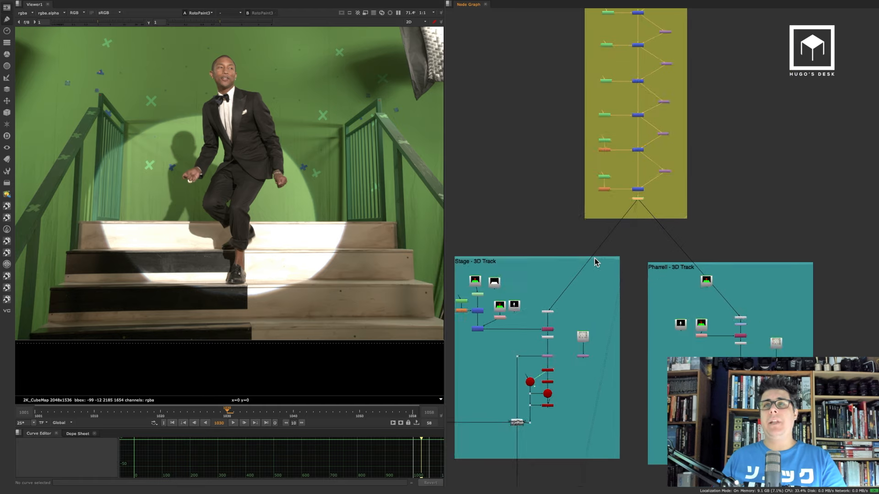
middle_click_drag(594, 258, 589, 184, "alt")
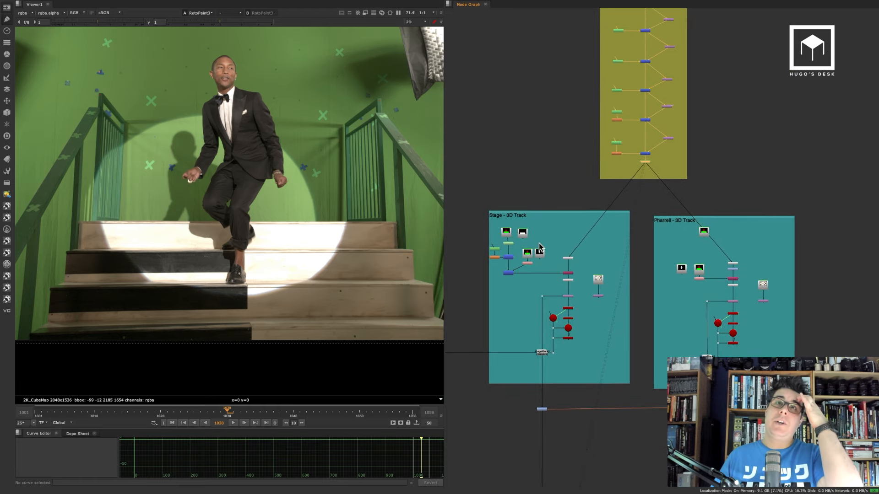
middle_click_drag(563, 320, 626, 238)
left_click(616, 261)
key("1")
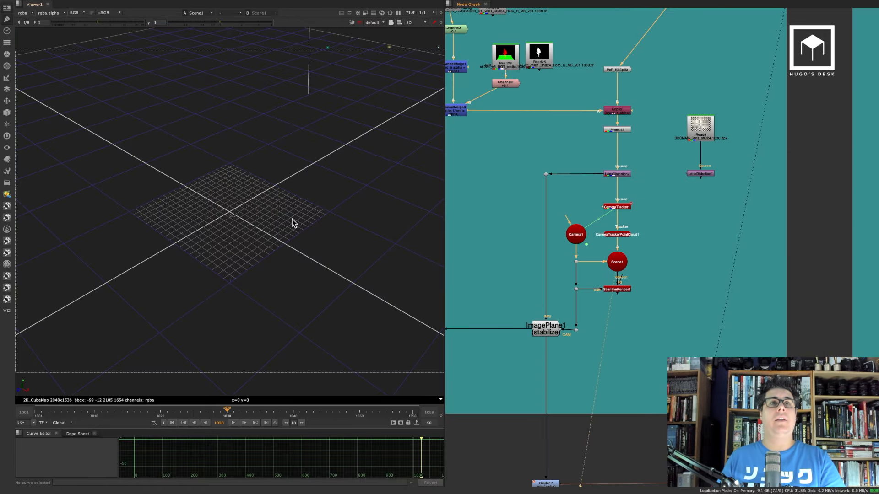
middle_click_drag(214, 256, 192, 279, "alt")
middle_click_drag(287, 208, 196, 292, "alt")
middle_click_drag(274, 225, 205, 288, "alt")
right_click_drag(205, 293, 236, 205, "alt")
left_click_drag(305, 203, 195, 233, "ctrl")
left_click_drag(179, 176, 161, 144, "ctrl")
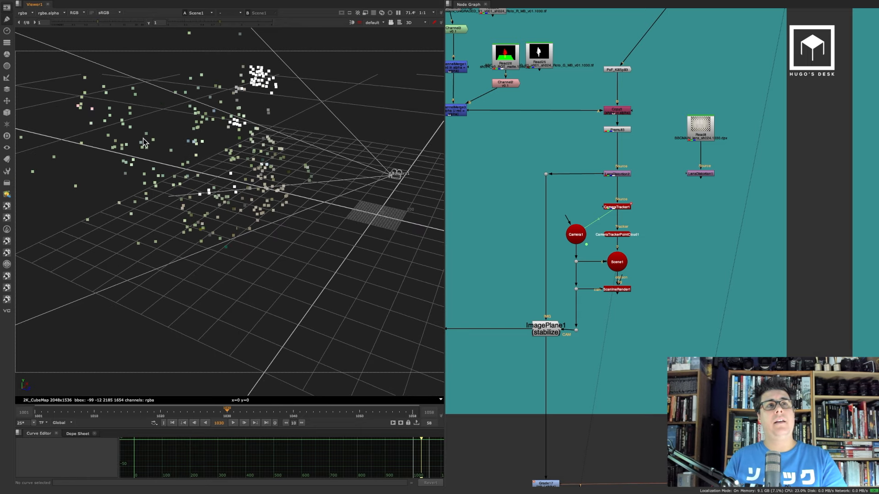
left_click_drag(295, 137, 348, 69, "ctrl")
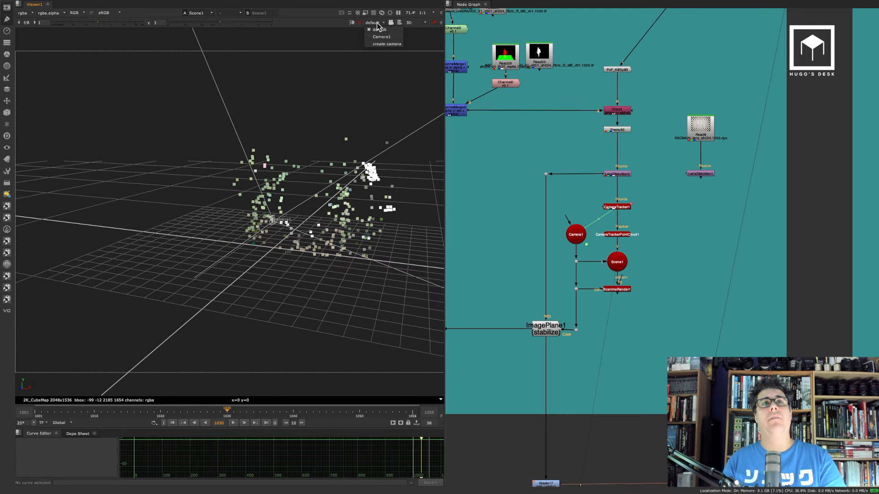
Step: Look through Camera1 at the tracked point cloud, play the camera move, and return the viewer to 2D
left_click(382, 37)
key("l")
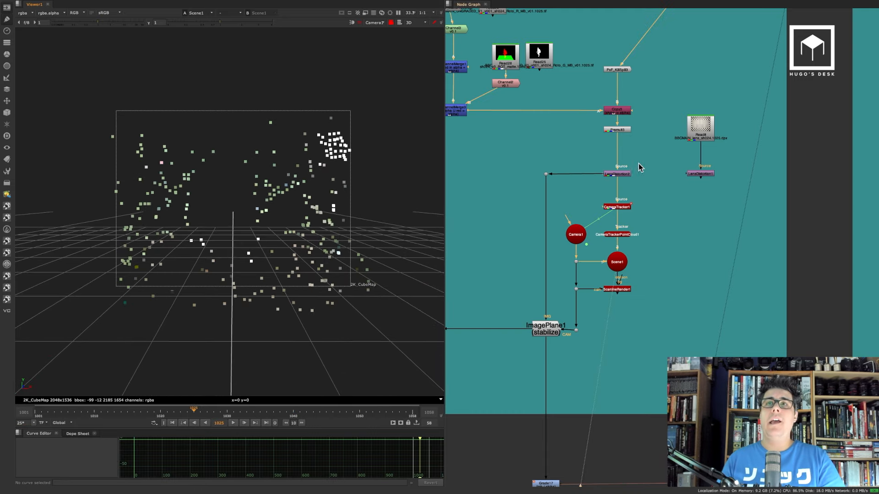
key("Tab")
scroll(271, 190, "up", 2)
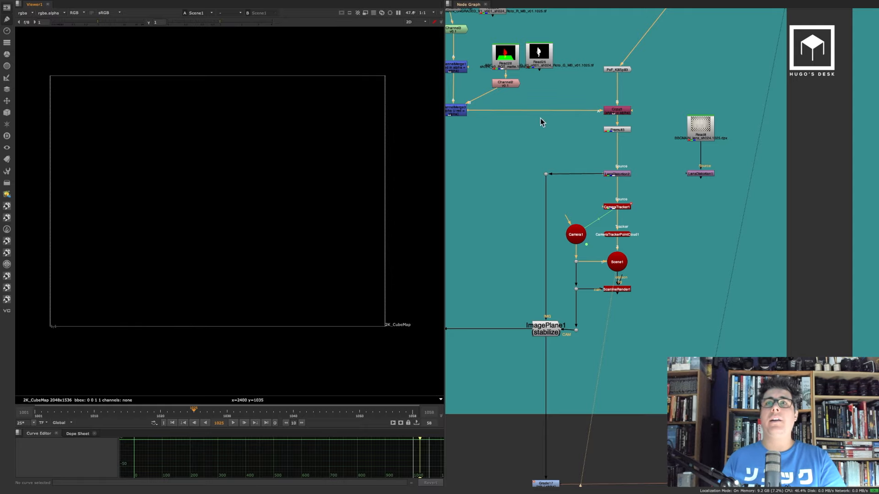
Step: View the despilled plate at PxF_KillSpill and the stabilized result at ImagePlane1 in the Stage - 3D Track section
left_click(618, 69)
key("1")
scroll(630, 171, "down", 2)
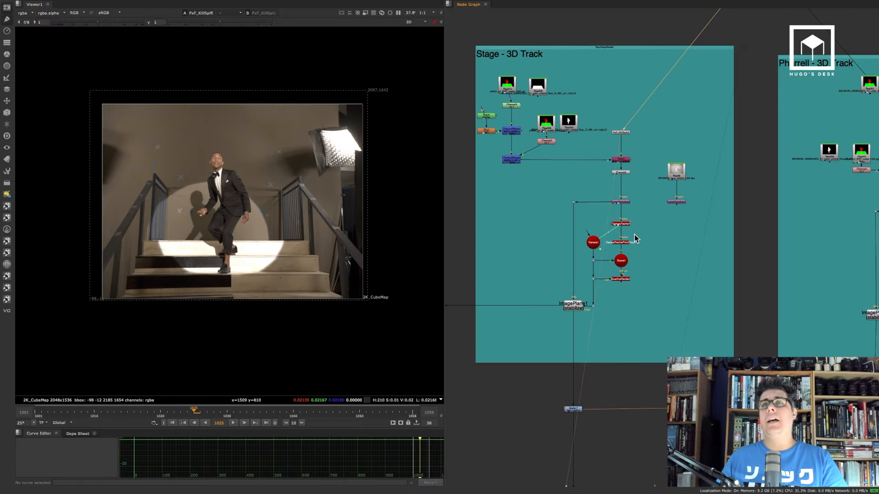
left_click(573, 306)
key("1")
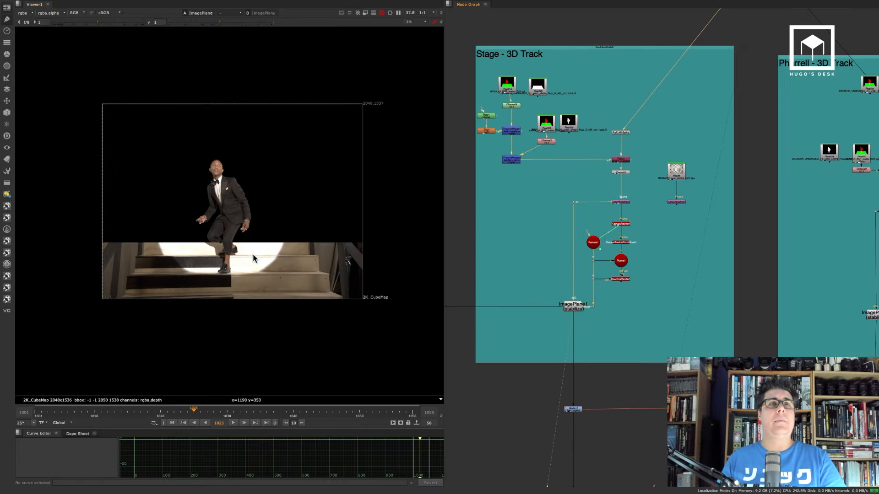
scroll(228, 257, "up", 1)
scroll(563, 297, "up", 3)
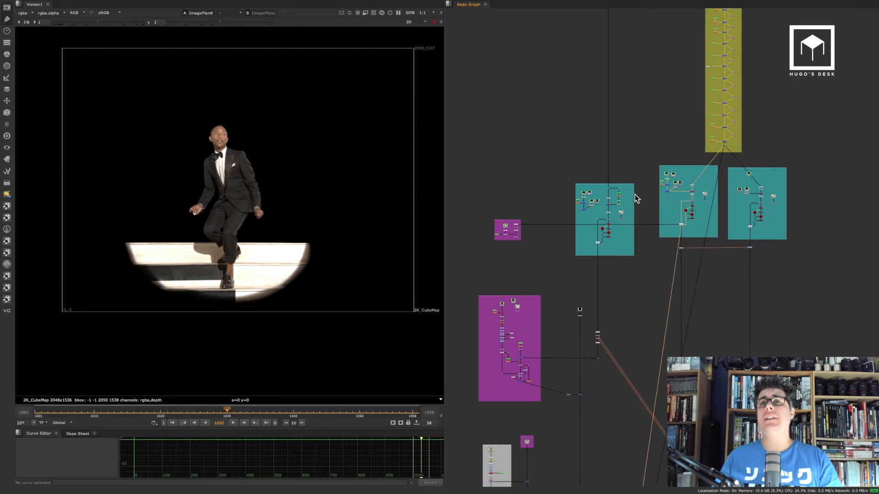
Step: Look over the layout of the Shadow - 3D Track, Curtain, Clean Stairs and BG sections
scroll(624, 174, "down", 1)
middle_click_drag(627, 146, 619, 218)
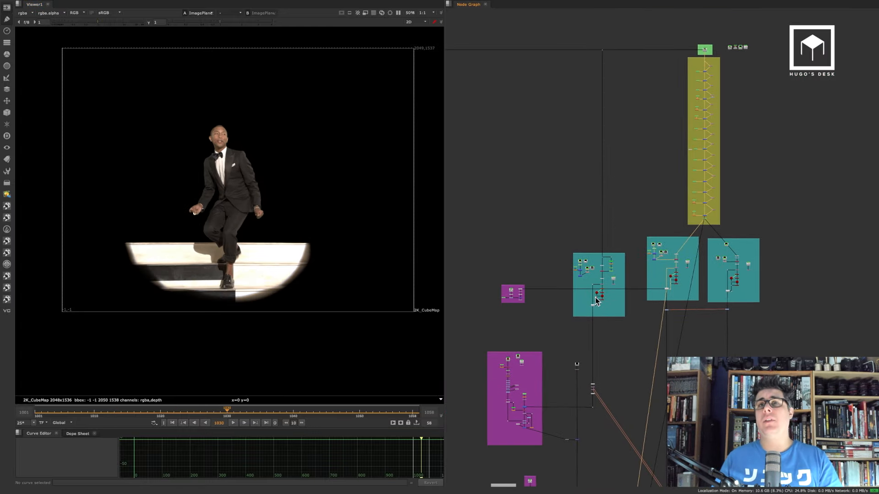
scroll(592, 305, "up", 6)
scroll(603, 280, "down", 4)
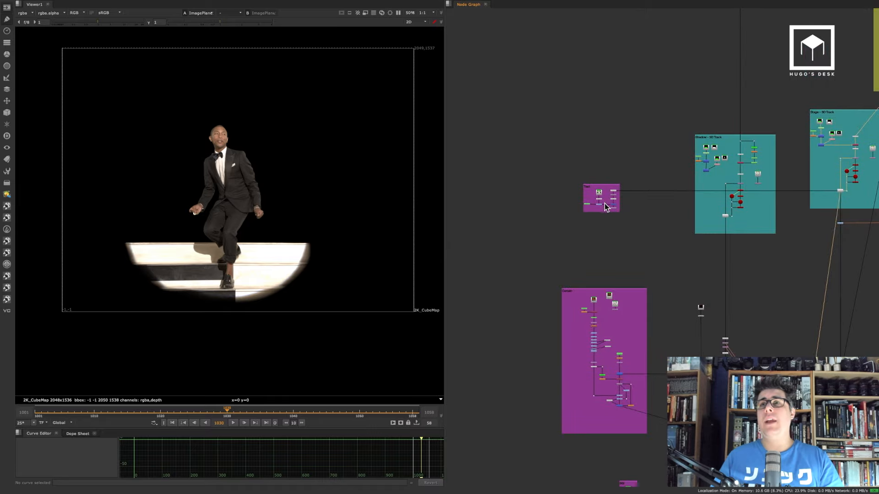
scroll(607, 212, "up", 3)
middle_click_drag(599, 363, 598, 180)
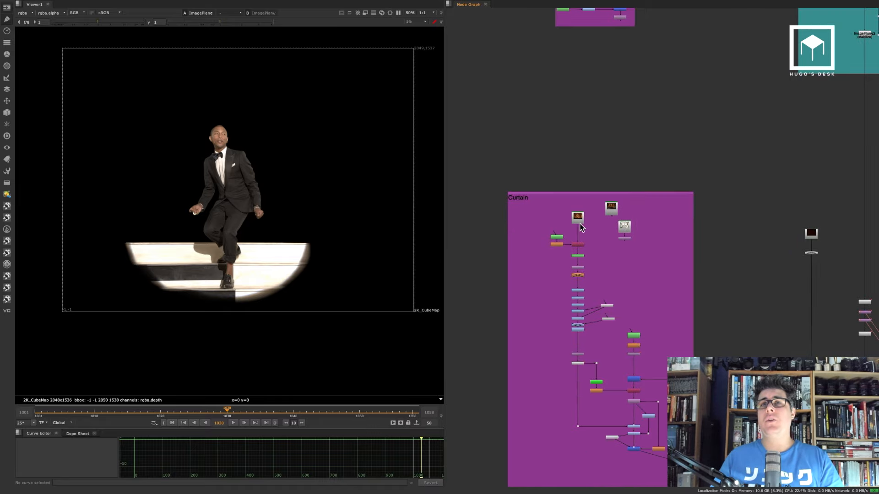
middle_click_drag(624, 275, 552, 158)
scroll(551, 158, "down", 2)
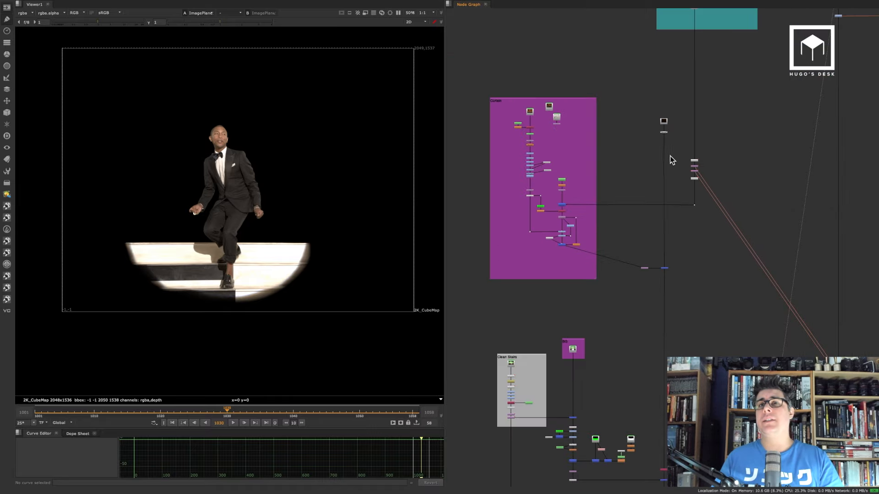
middle_click_drag(620, 208, 630, 32)
middle_click_drag(598, 175, 604, 337)
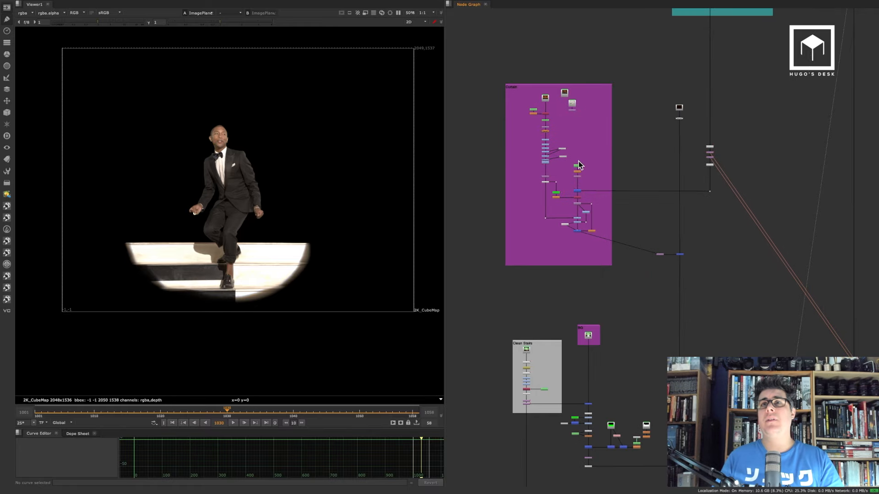
Step: View the graded curtain at Grade8 and the spotlit result at Keymix16 in the Curtain section
scroll(552, 124, "up", 5)
key("1")
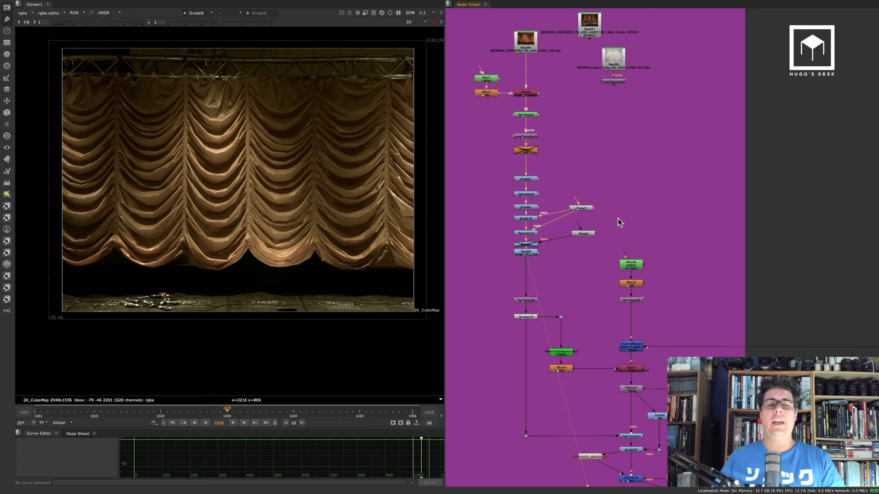
scroll(599, 206, "down", 5)
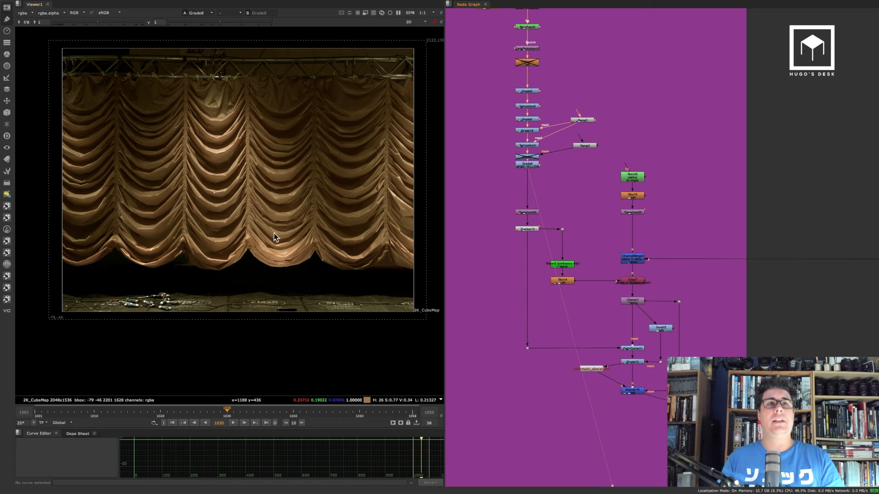
left_click(633, 393)
key("1")
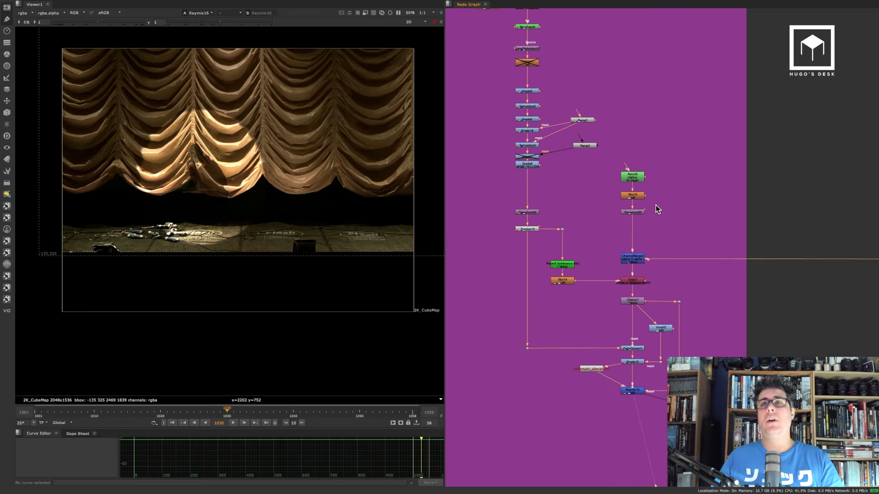
Step: View Tracker12 in the Curtain section and play a few frames to check how the curtain moves
left_click(527, 229)
key("1")
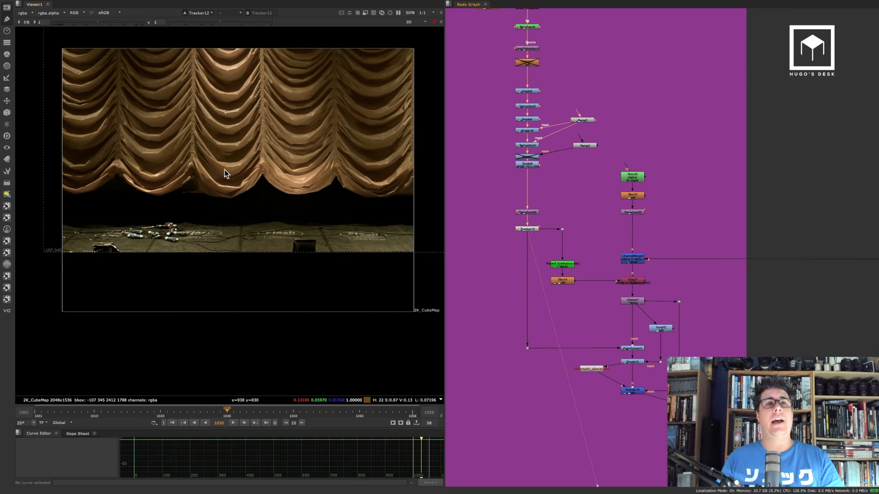
middle_click_drag(224, 169, 215, 189)
left_click(234, 423)
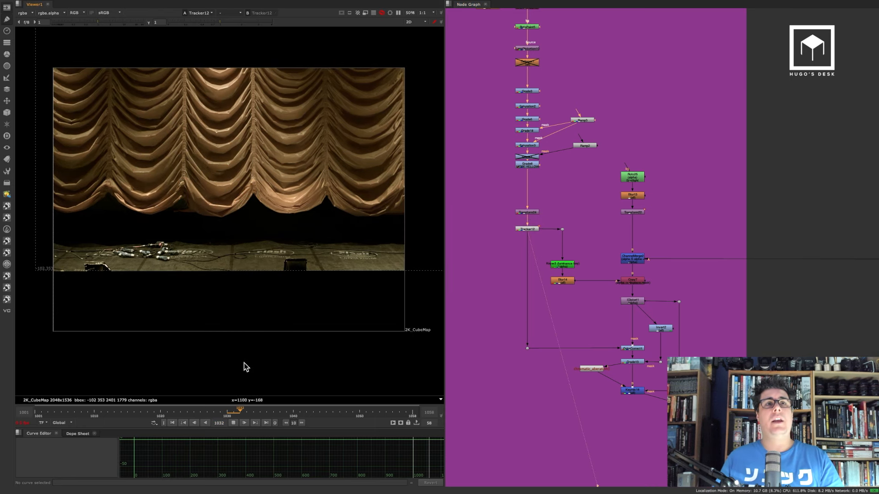
left_click_drag(552, 216, 493, 246)
scroll(526, 229, "up", 2)
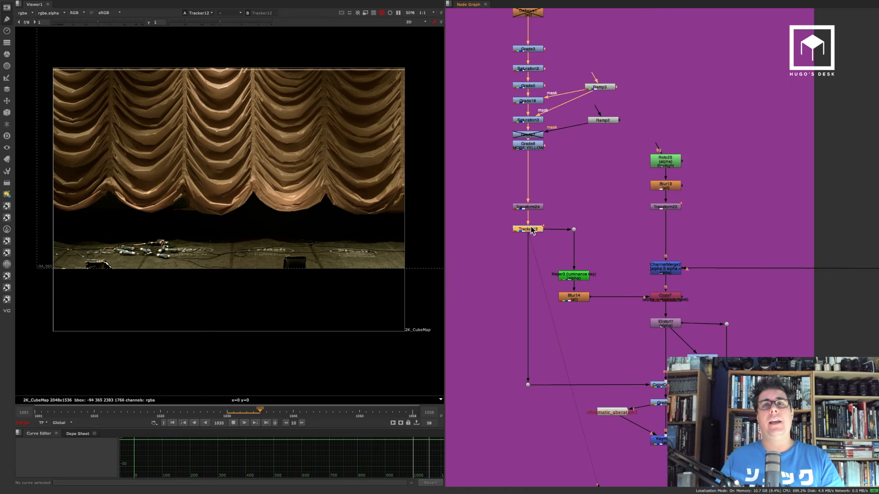
left_click(233, 423)
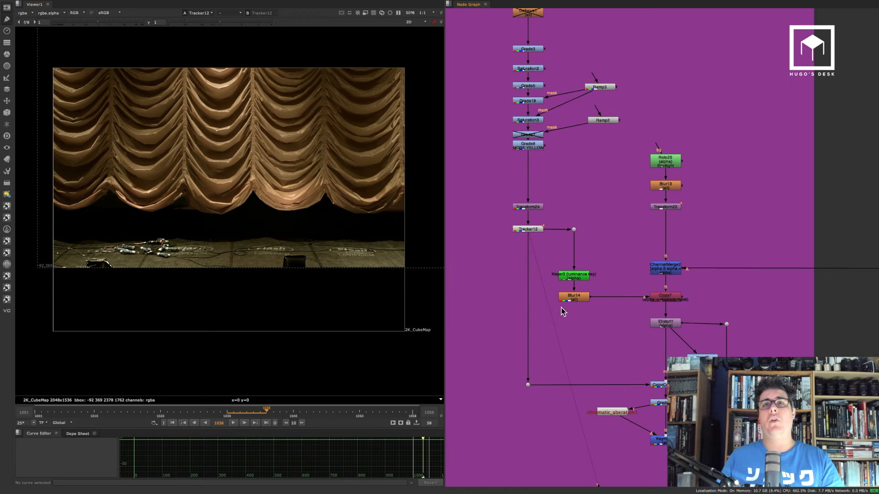
Step: View the Read22 plate in the BG section, play it through and return to frame 1030
scroll(540, 327, "down", 5)
scroll(519, 348, "down", 2)
middle_click_drag(555, 311, 563, 115)
scroll(589, 274, "up", 4)
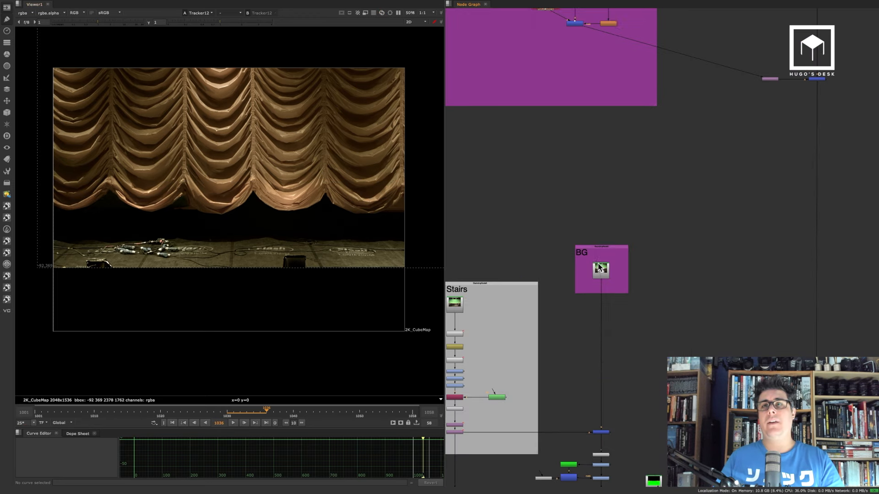
left_click(595, 272)
key("1")
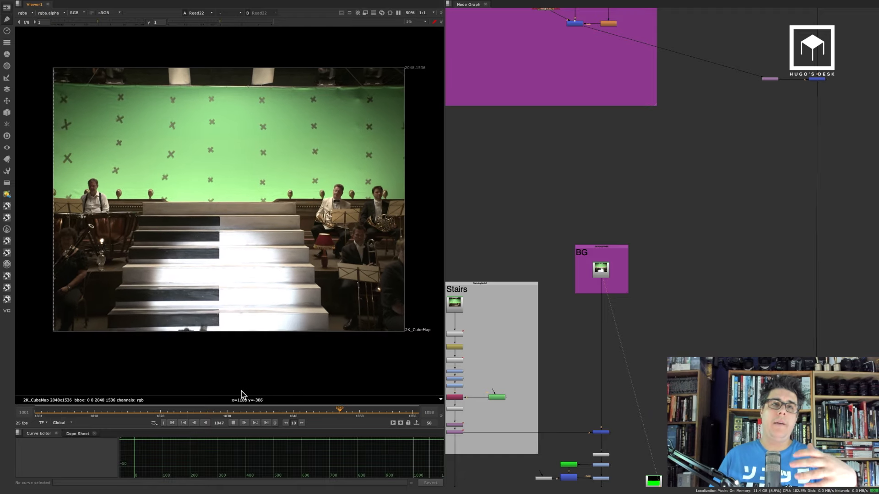
left_click(226, 413)
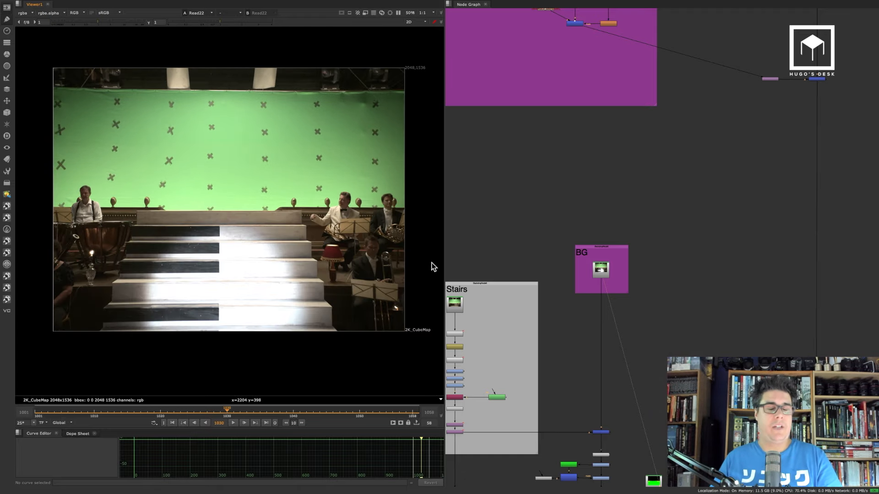
Step: View Tracker12 in the Curtain section, play it to check the curtain's movement and return to frame 1030
middle_click_drag(563, 295, 616, 240)
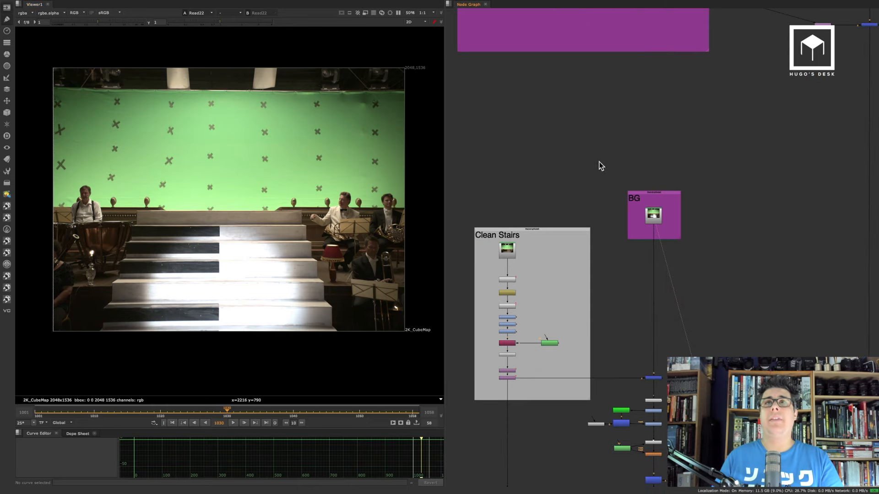
middle_click_drag(550, 62, 571, 222)
scroll(623, 188, "up", 8)
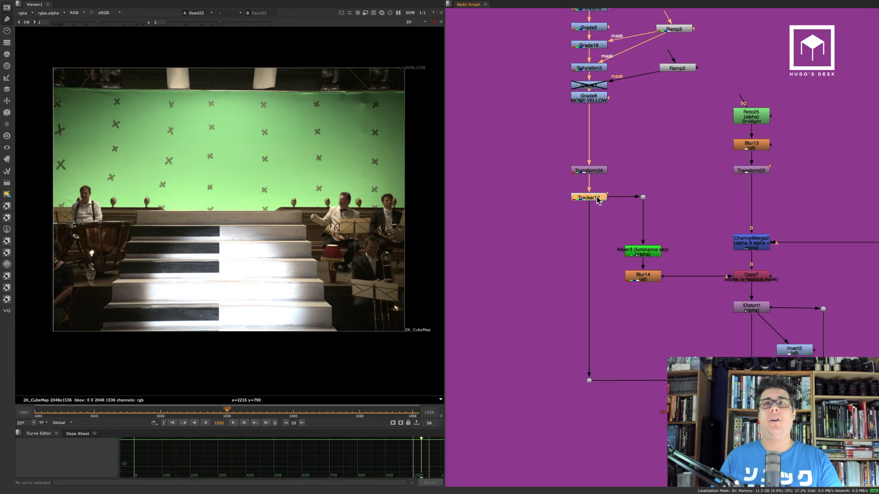
key("1")
left_click(232, 423)
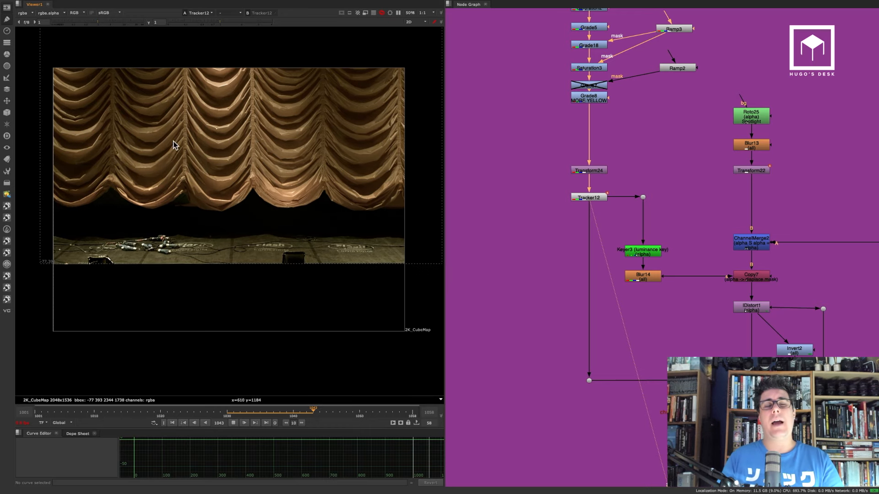
left_click(233, 423)
left_click(228, 414)
Step: View Keymix16 and inspect the Roto25 spotlight ellipse over the curtain
middle_click_drag(706, 237, 626, 208)
left_click(669, 244)
key("1")
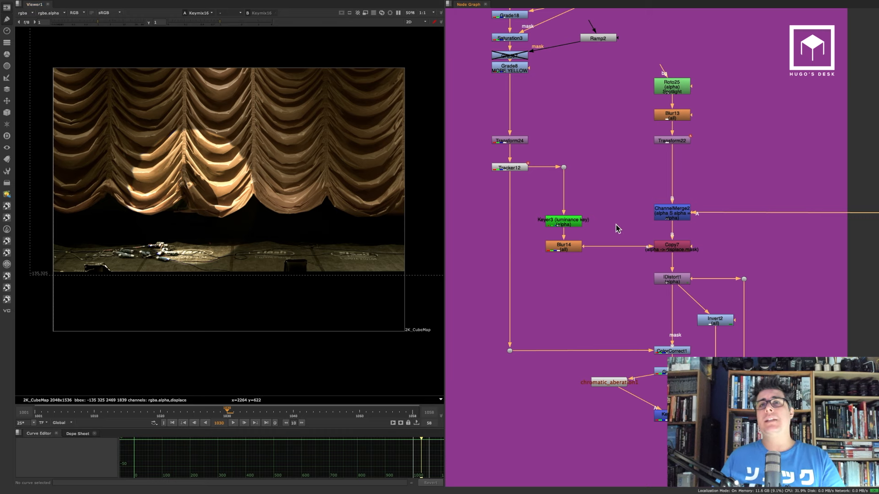
double_click(678, 87)
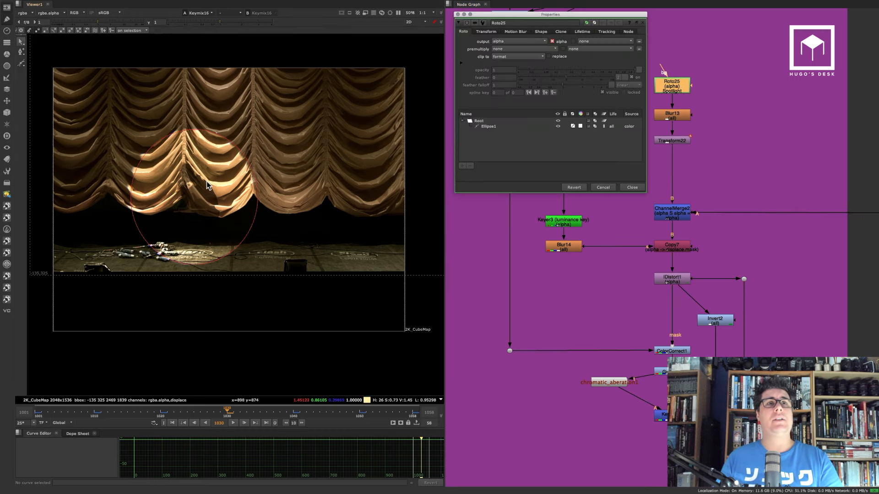
left_click(632, 188)
Step: View the spotlight matte's alpha channel at Roto25 and at Transform22
key("1")
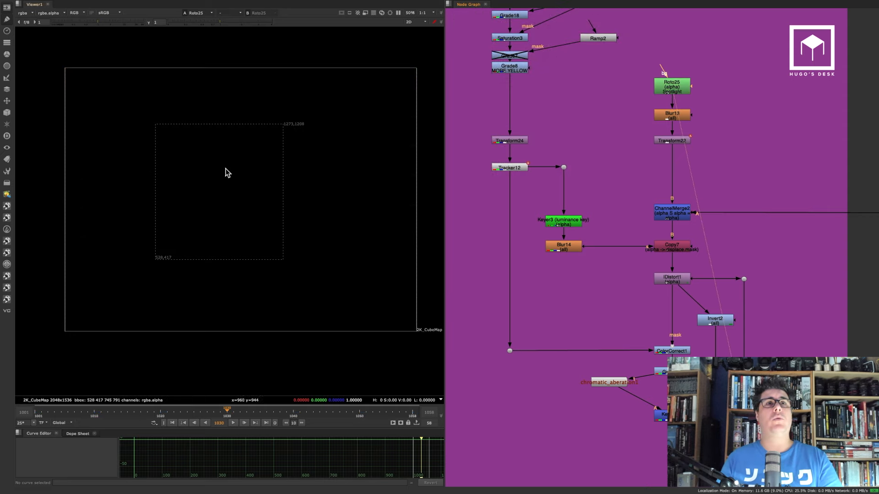
key("a")
left_click(669, 140)
key("1")
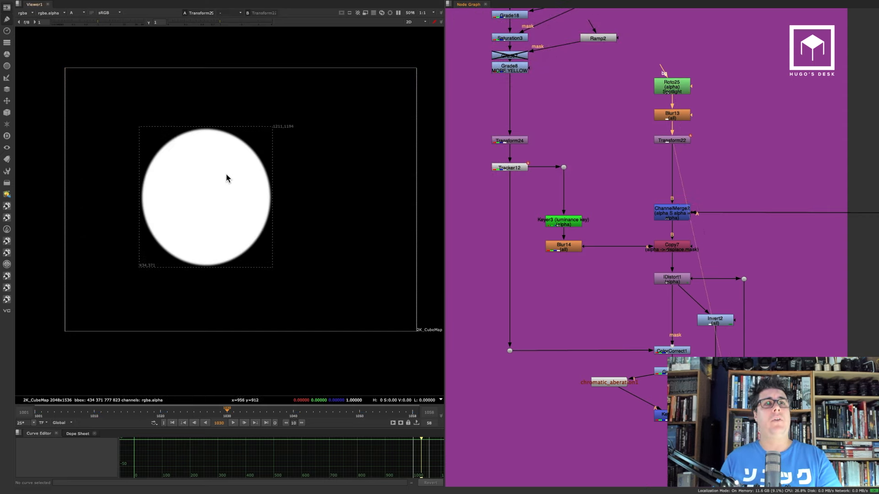
Step: Check the alpha at ChannelMerge2 and Copy7, where the performer's silhouette is cut from the spotlight
left_click(682, 214)
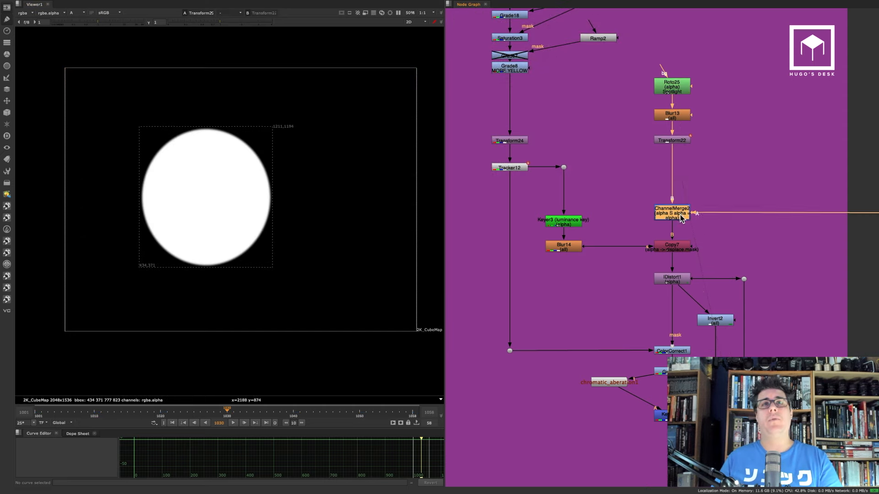
key("1")
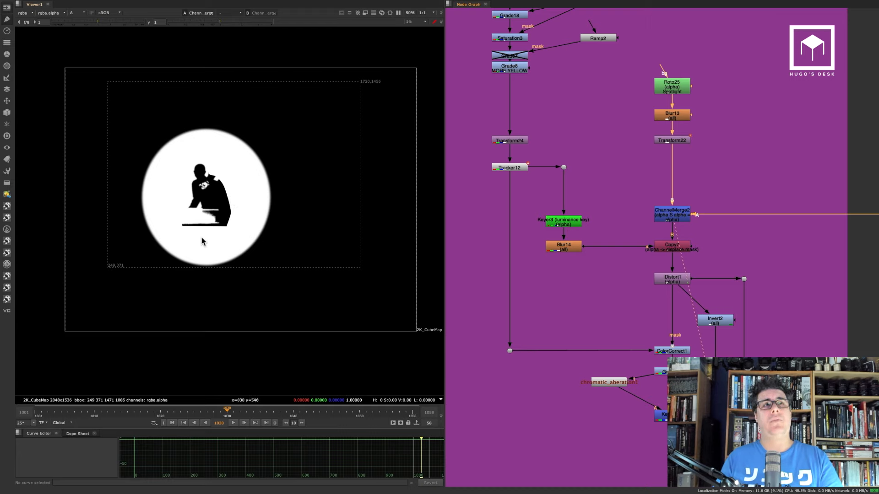
left_click(685, 250)
key("1")
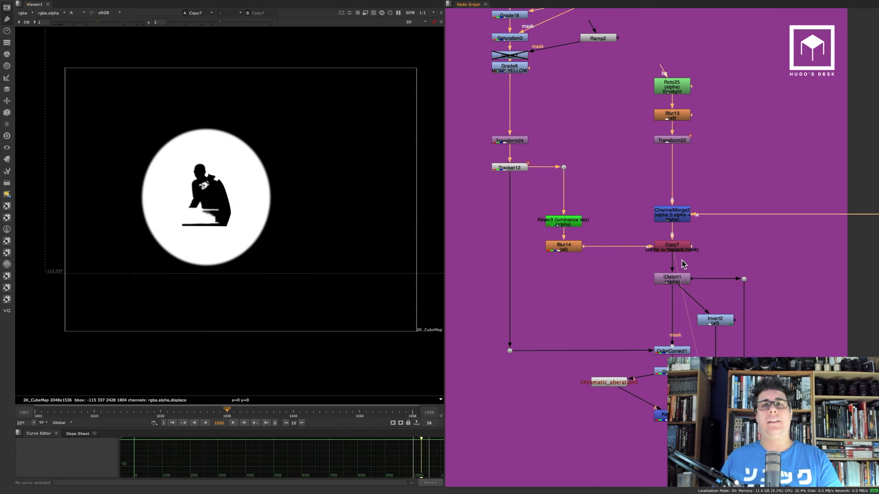
Step: View Grade13 in full colour and examine the spotlit curtain up close
left_click(680, 372)
key("1")
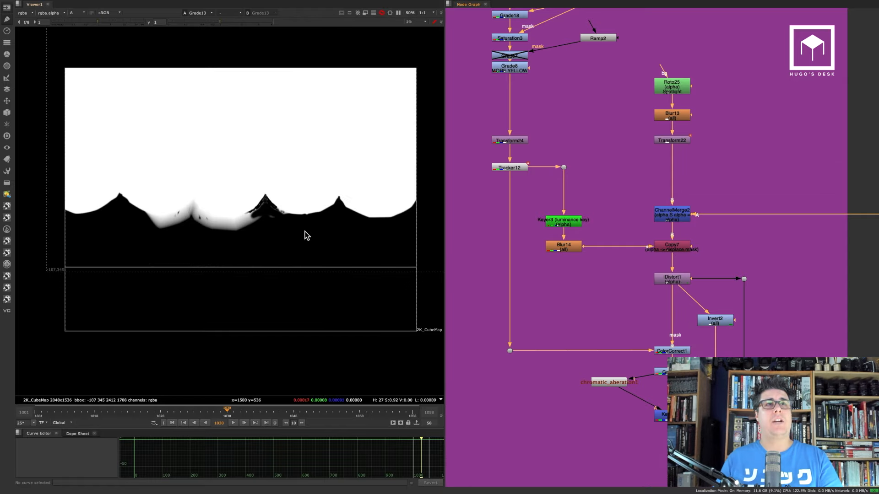
key("a")
scroll(215, 173, "up", 5)
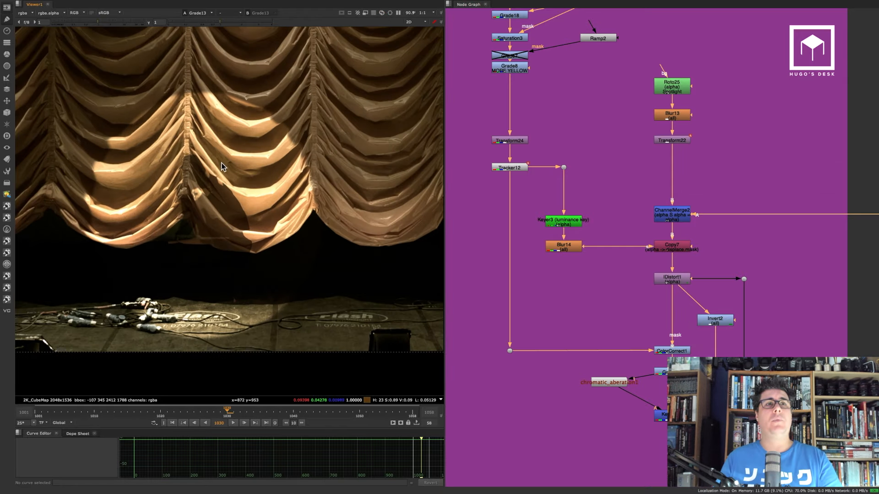
Step: Toggle IDistort1 off and on to compare how the spotlight's right edge wraps around the curtain folds
left_click(673, 247)
key("d")
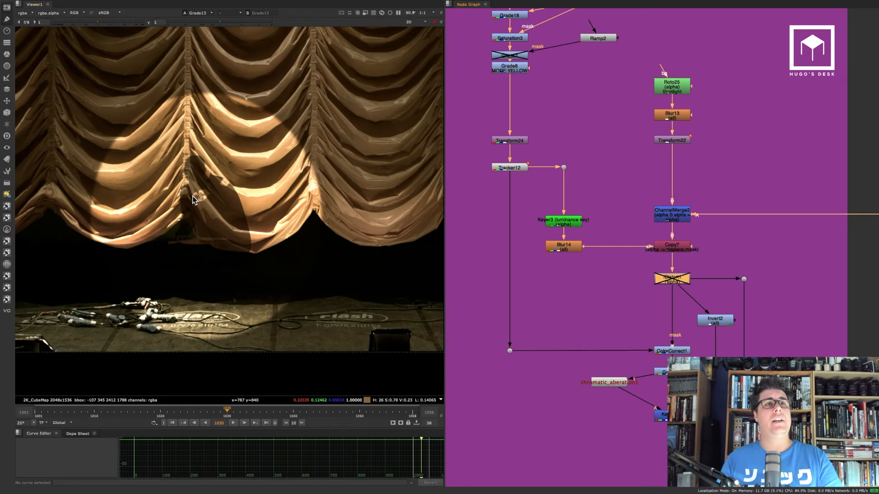
scroll(207, 179, "up", 5)
scroll(334, 172, "down", 3)
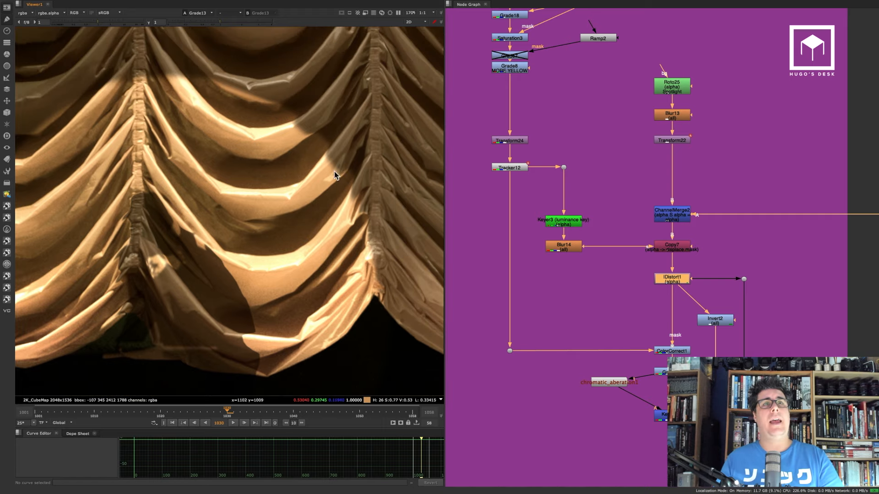
key("d")
scroll(343, 198, "up", 6)
key("d")
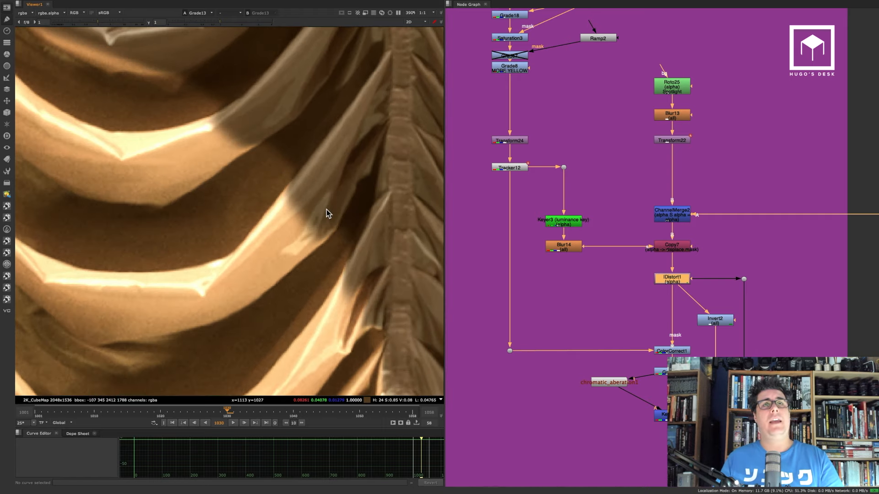
middle_click_drag(216, 122, 253, 74)
key("d")
key("d")
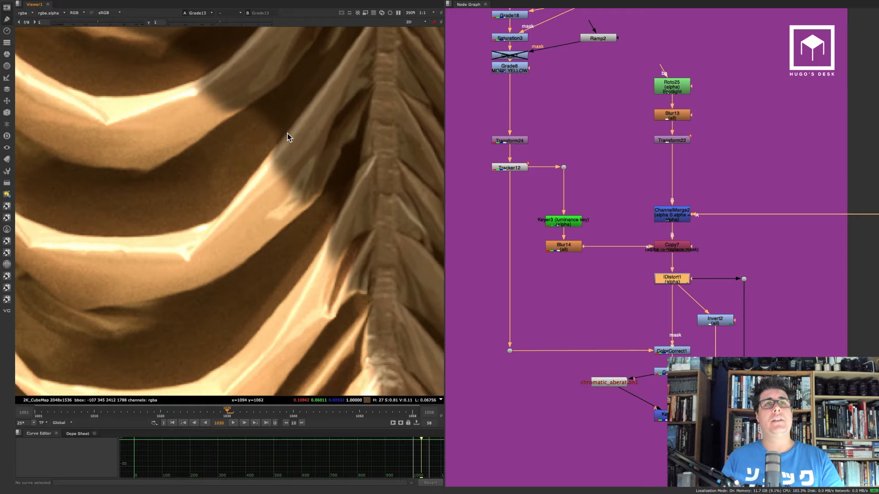
key("d")
key("d")
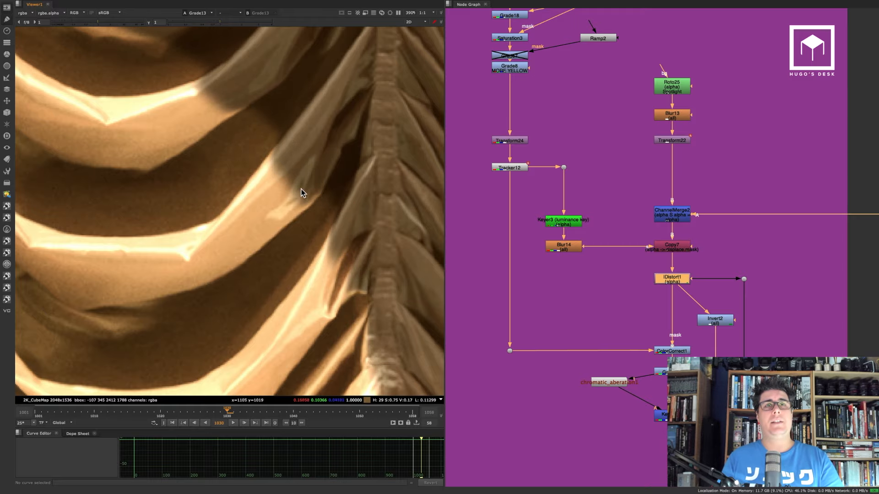
Step: Compare the spotlight's left edge on the curtain with IDistort1 disabled and enabled, leaving the node enabled
scroll(301, 192, "down", 6)
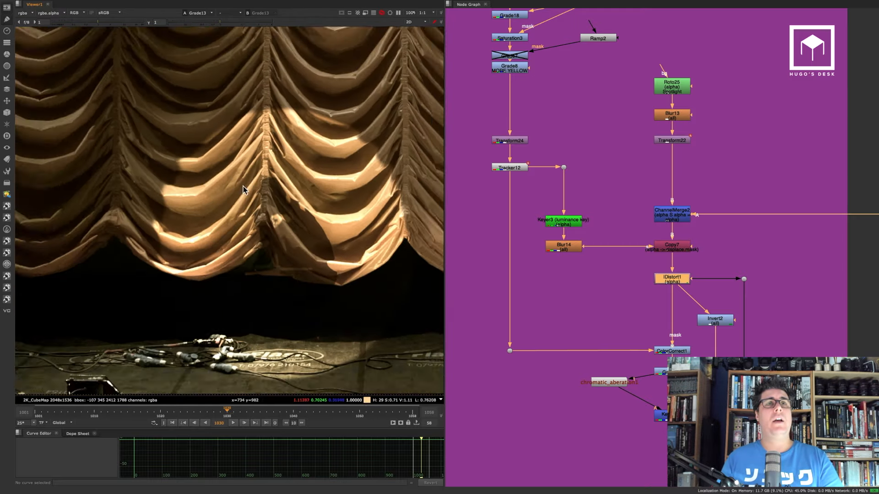
scroll(243, 190, "up", 4)
key("d")
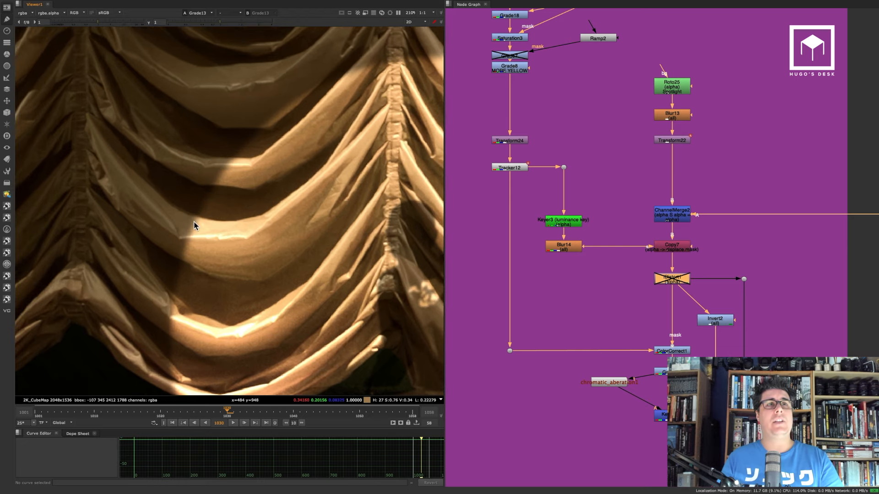
key("d")
key("d")
key("d")
scroll(266, 146, "down", 3)
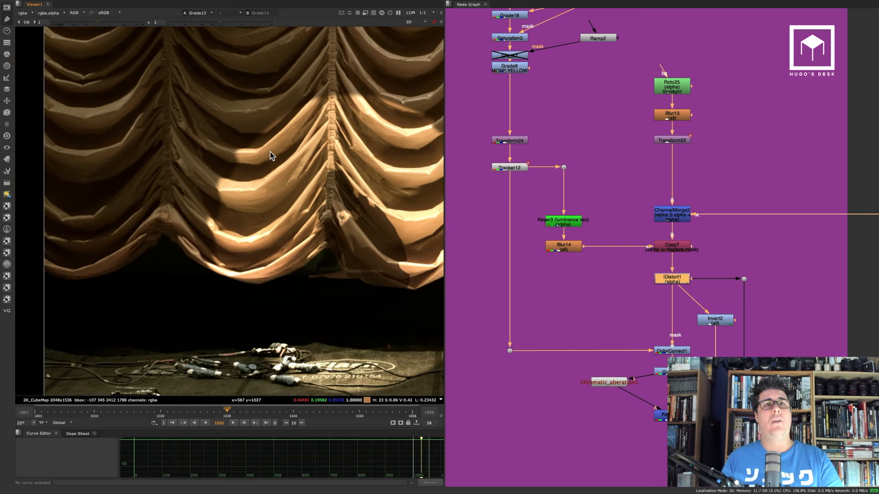
scroll(204, 173, "down", 3)
Step: View the finished spotlit curtain at Keymix16 and its merge into the main comp at Merge7
middle_click_drag(677, 421, 594, 307)
left_click(591, 303)
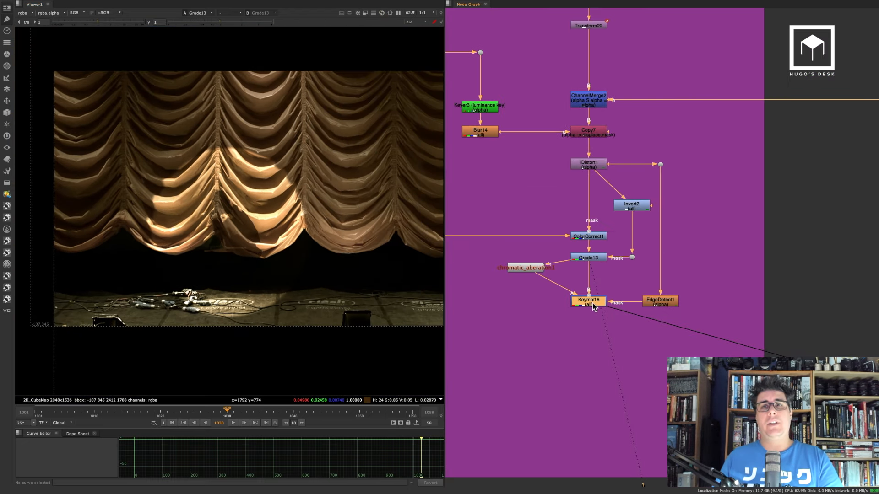
key("1")
scroll(623, 254, "down", 5)
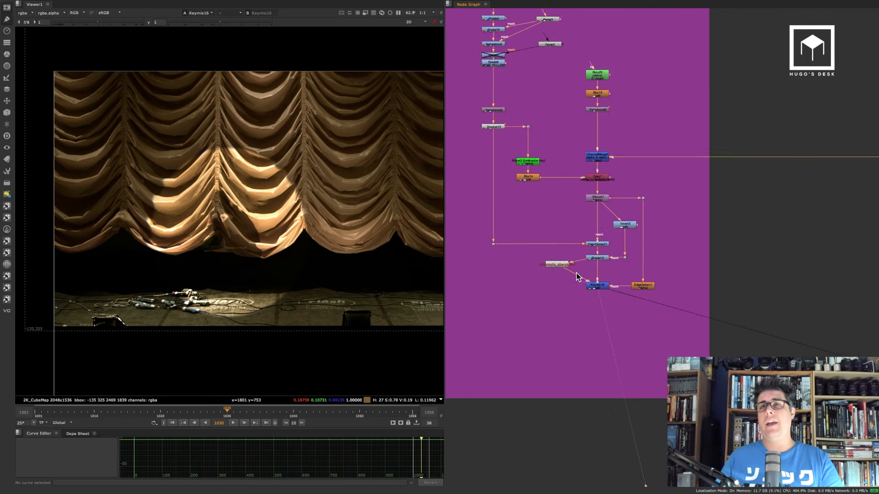
middle_click_drag(781, 189, 622, 148)
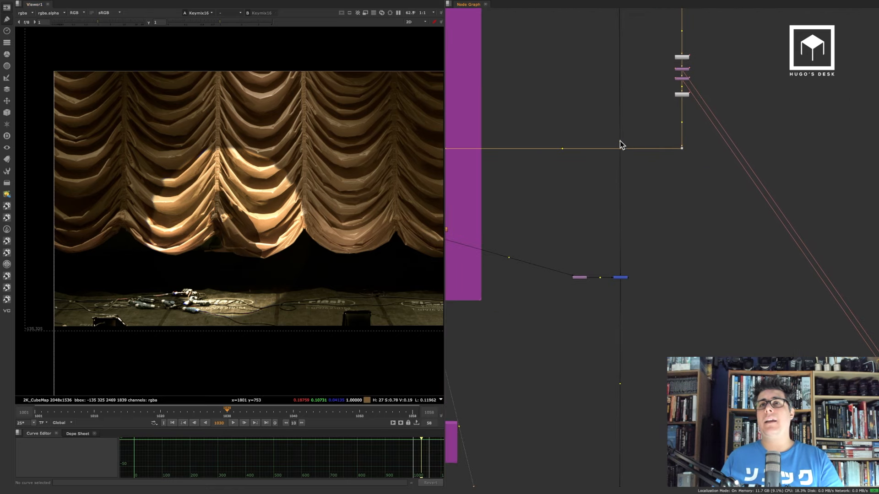
left_click(620, 277)
key("1")
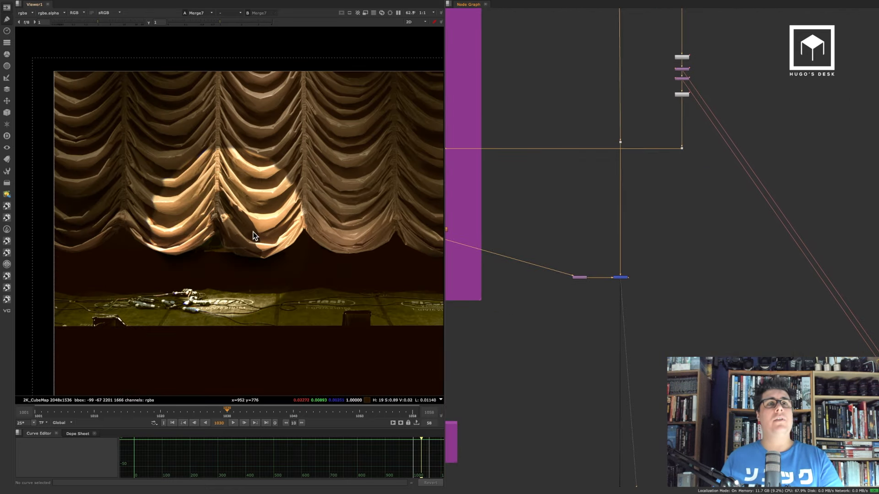
Step: View the combined curtain, stairs and orchestra at Merge5, upstream of the Glints and stuff section
scroll(241, 231, "down", 1)
scroll(240, 228, "down", 1)
middle_click_drag(282, 233, 243, 228)
scroll(659, 249, "down", 2)
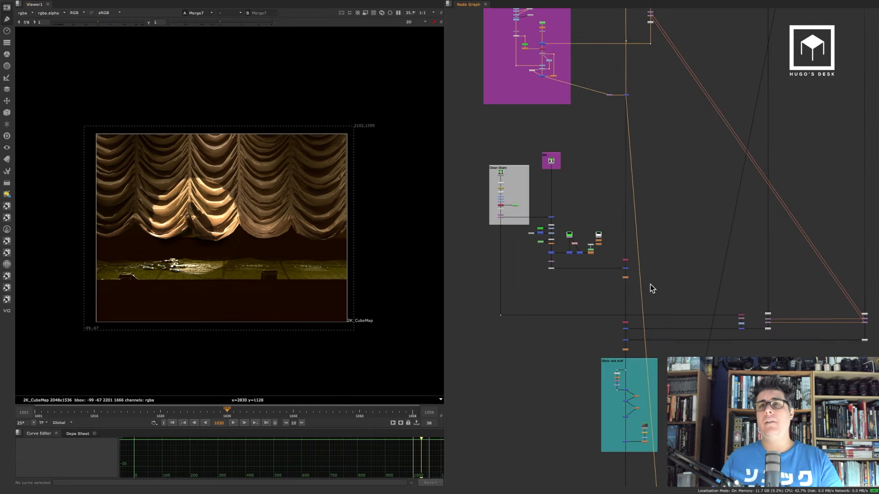
scroll(626, 329, "up", 5)
left_click(628, 327)
key("1")
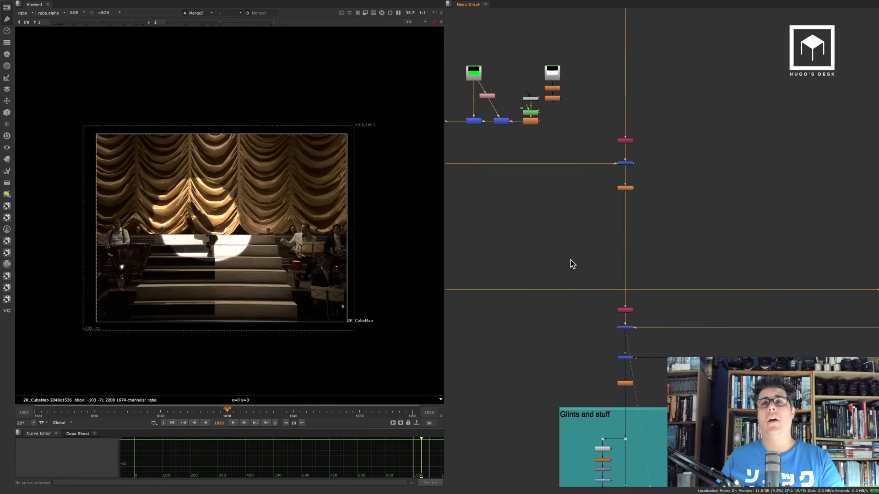
Step: View the original green-screen plate at Read22 in the BG section again
middle_click_drag(571, 260, 682, 265)
middle_click_drag(588, 213, 620, 376)
left_click(568, 44)
key("1")
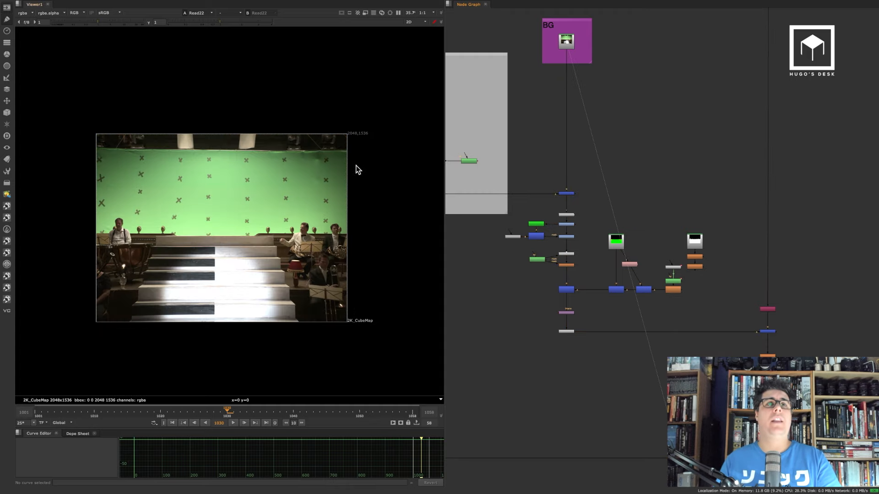
Step: View the despilled and graded BG plate at Grade15 and Glow1, and the premultiplied result at Premult8
scroll(594, 220, "up", 5)
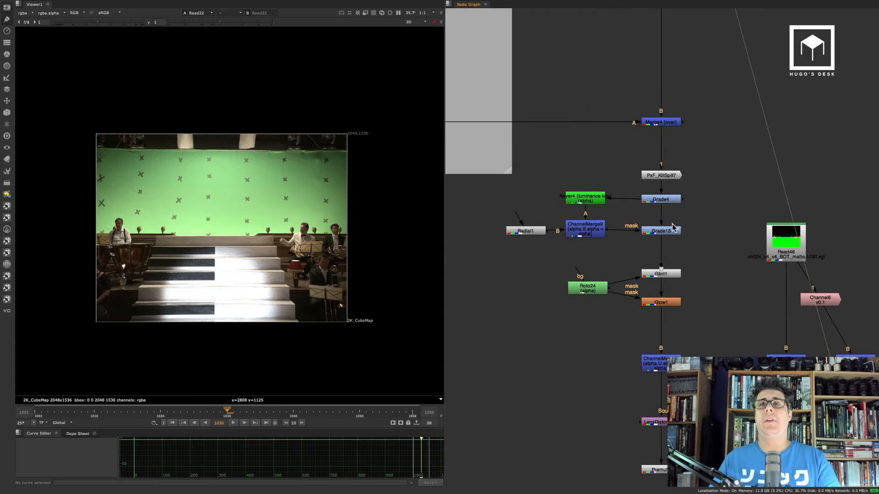
left_click(673, 230)
key("1")
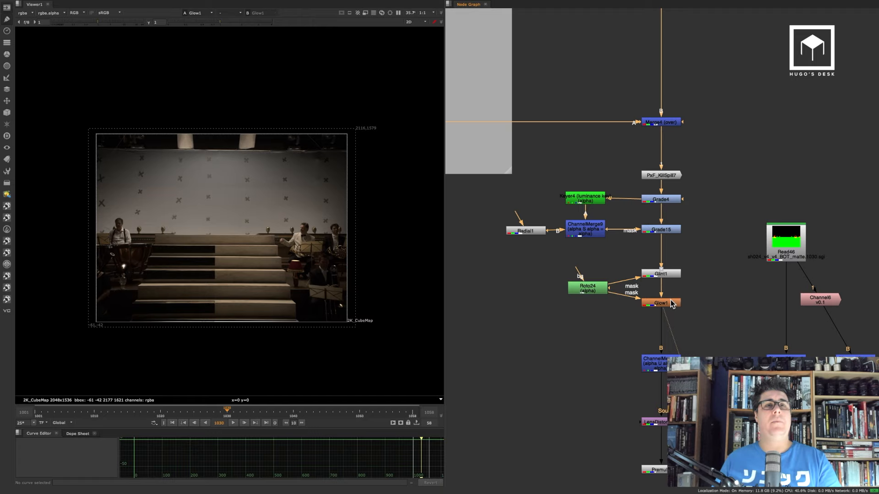
left_click(663, 469)
key("1")
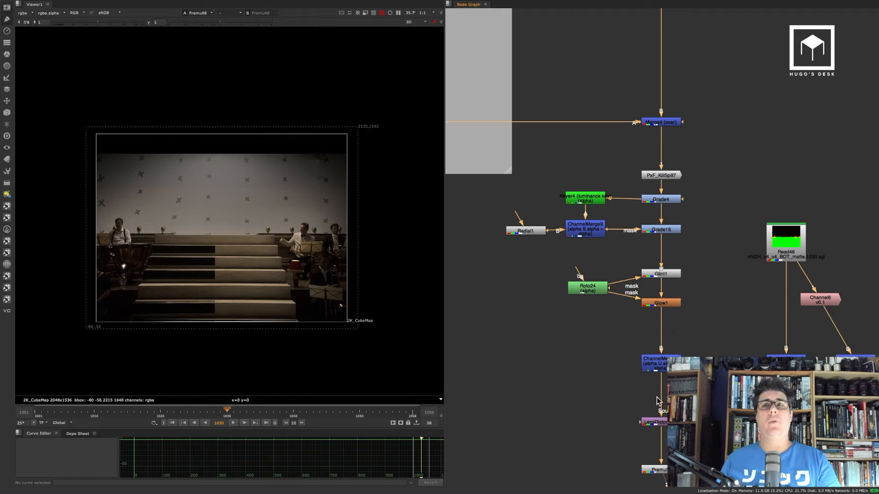
Step: Look over the Clean Stairs section and view the foreground matte at Read46
middle_click_drag(512, 215, 682, 315)
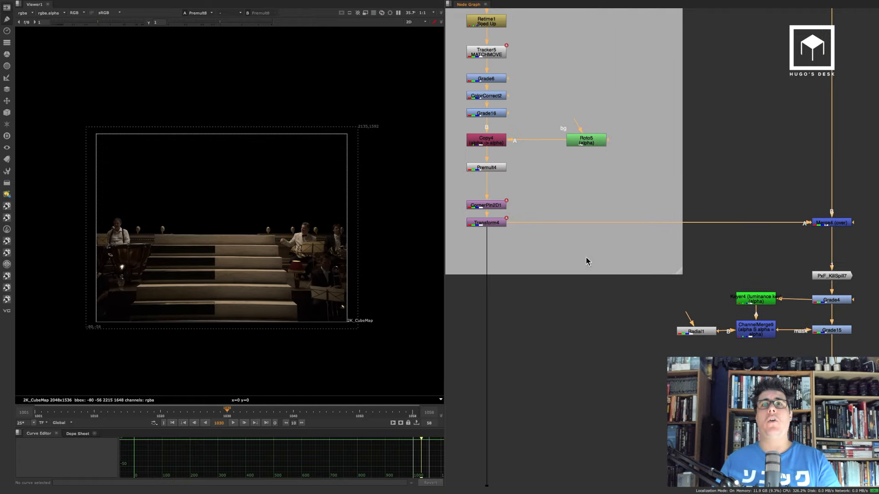
middle_click_drag(586, 257, 647, 416)
scroll(575, 195, "down", 3)
scroll(556, 213, "down", 3)
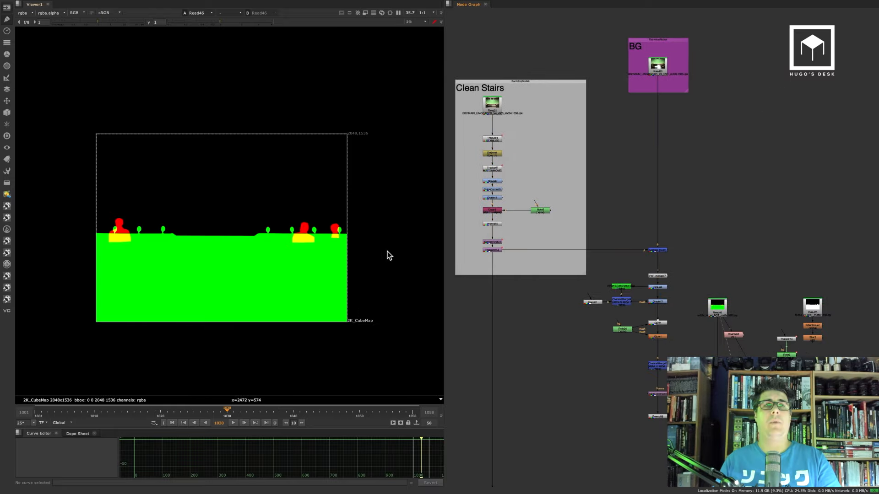
Step: Enlarge the viewer to full screen and play back the Read46 foreground matte
key("space")
middle_click_drag(264, 290, 466, 230)
scroll(474, 227, "up", 5)
scroll(473, 207, "down", 1)
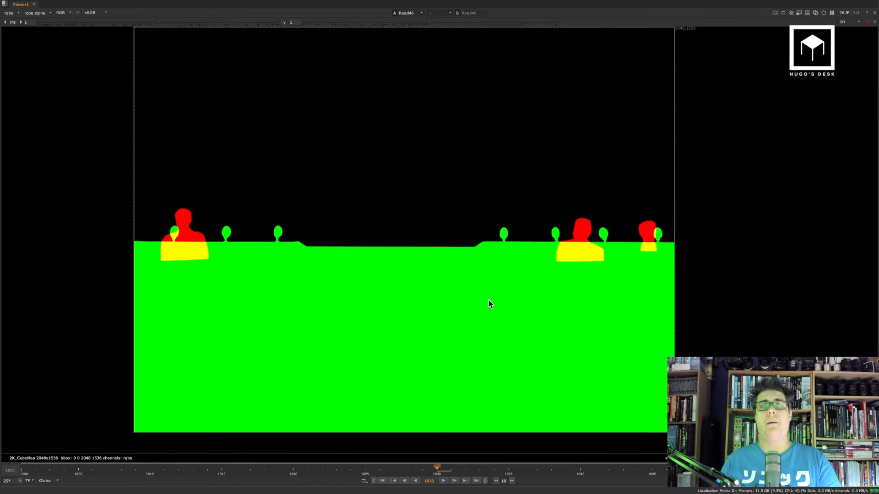
left_click(443, 482)
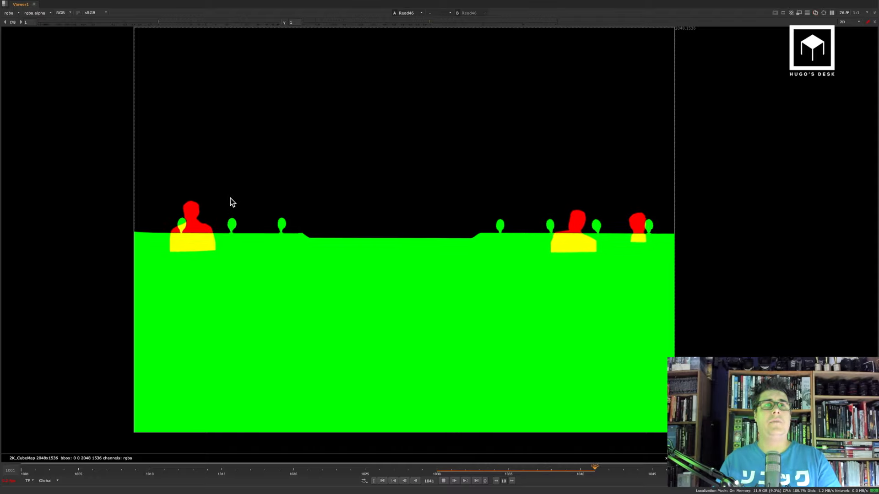
Step: Inspect the matte's red and green channels separately during playback, restore the full RGB view, and return to frame 1030
key("r")
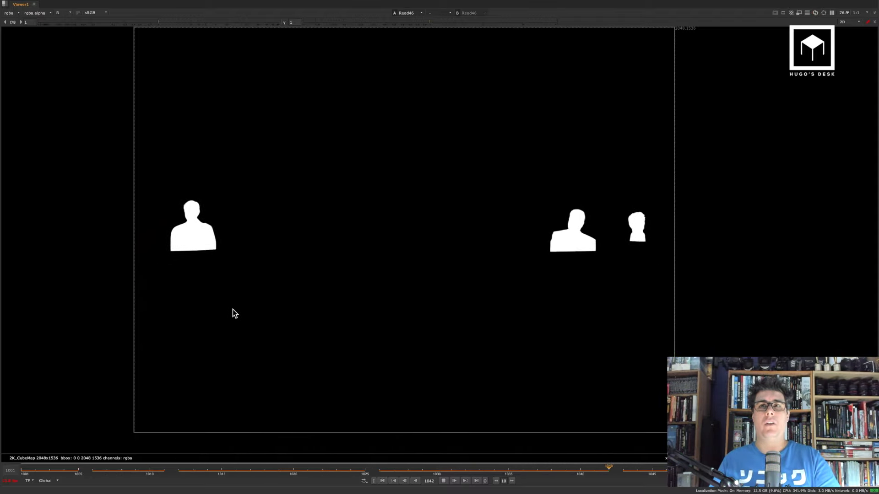
key("g")
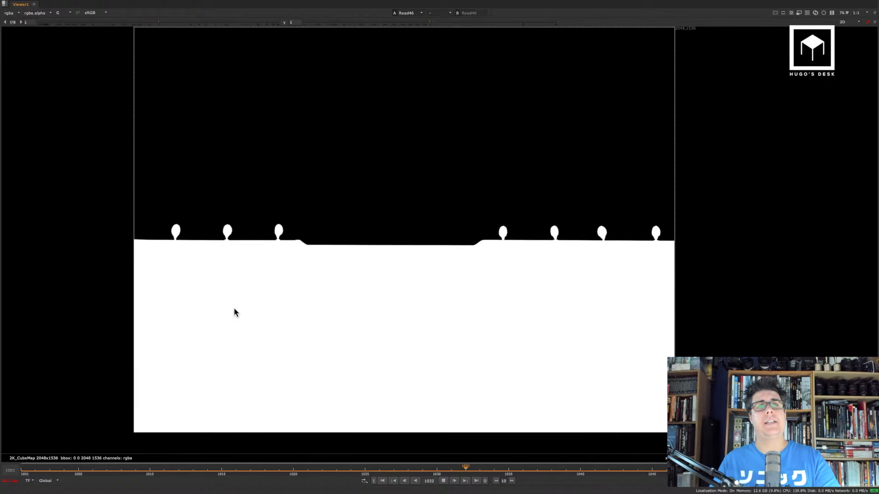
key("r")
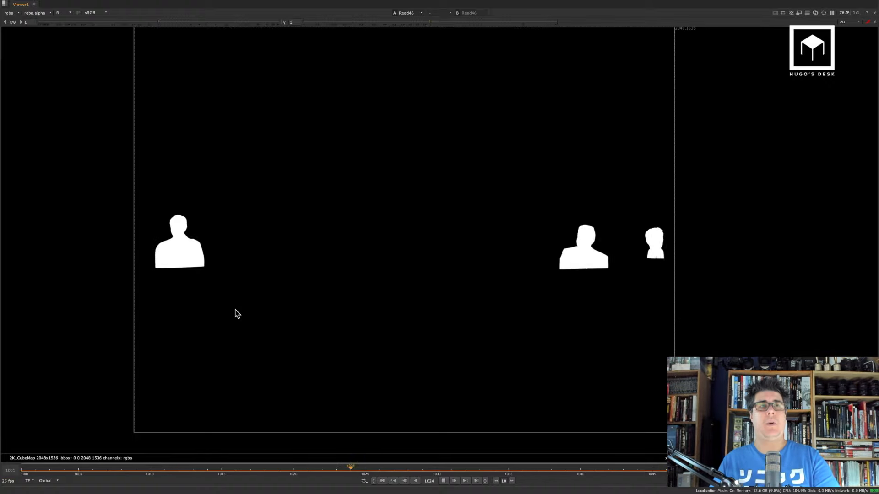
key("r")
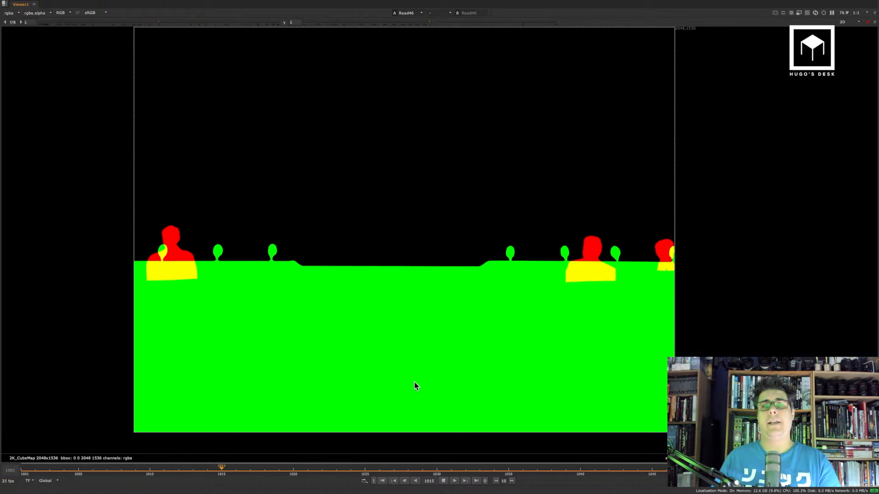
left_click(443, 481)
left_click(383, 481)
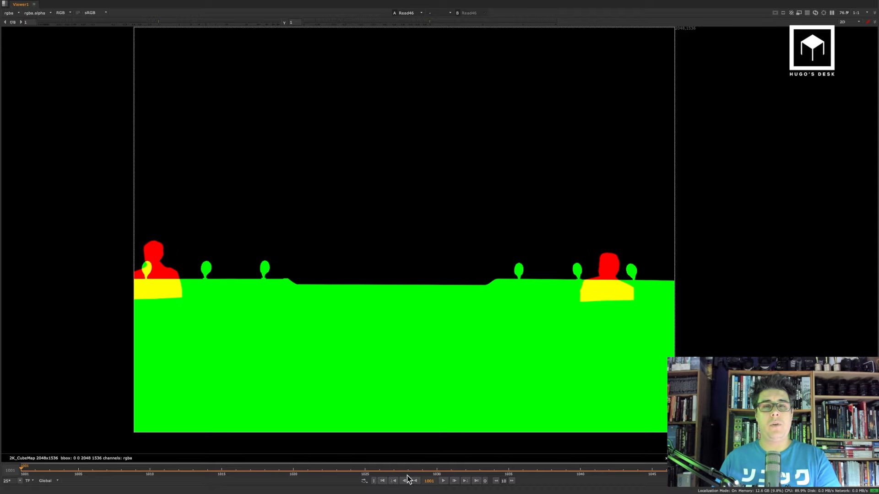
left_click(438, 469)
Step: Restore the split layout and view the premultiplied BG result at Premult8, including its alpha channel
key("space")
scroll(338, 240, "down", 5)
middle_click_drag(336, 241, 173, 262)
middle_click_drag(707, 275, 639, 204)
left_click(586, 347)
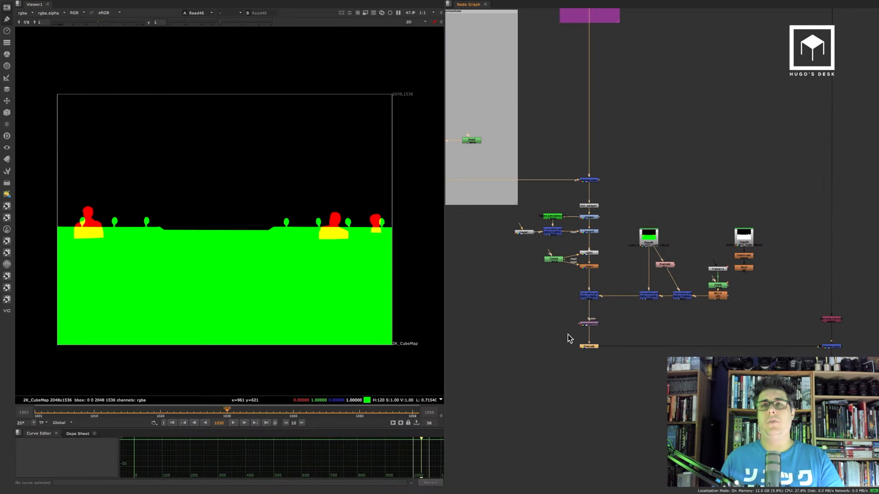
key("1")
key("a")
key("a")
Step: Toggle the two grade nodes in the BG stream off and on to compare their effect
middle_click_drag(653, 217, 706, 236)
left_click_drag(663, 231, 623, 255)
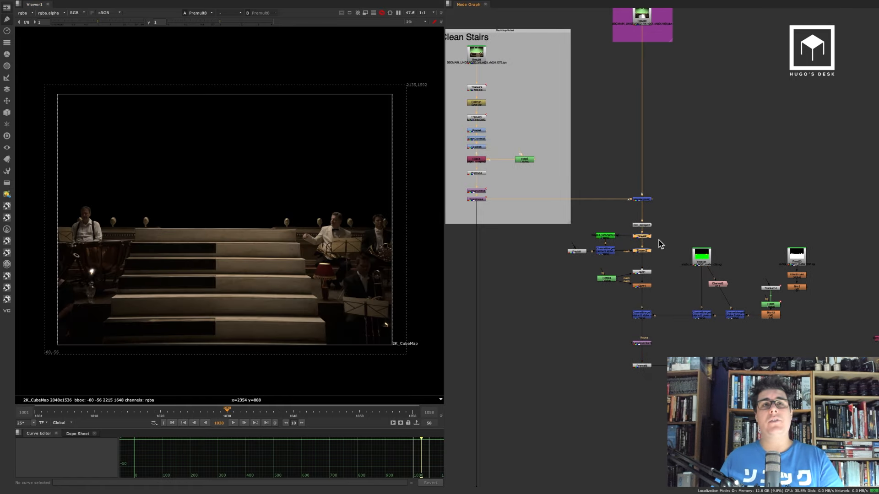
key("d")
key("d")
key("d")
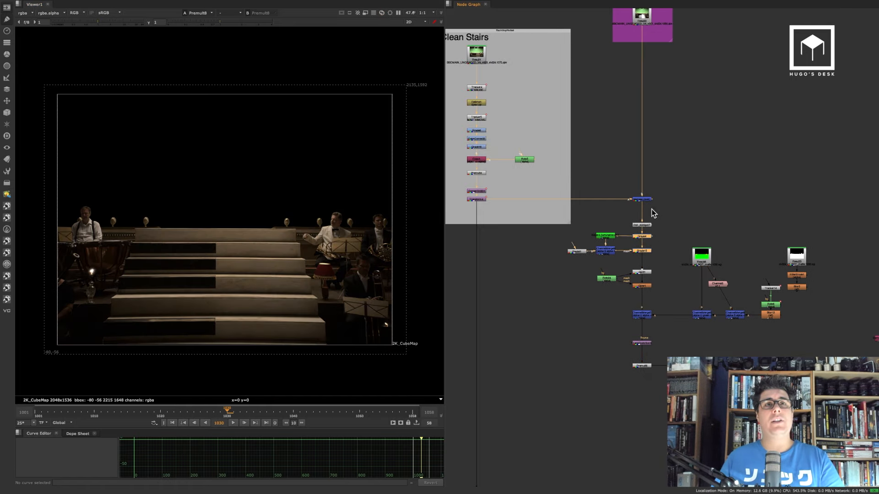
Step: View the original green-screen plate at Read22 for comparison with the graded BG
middle_click_drag(490, 163, 549, 171)
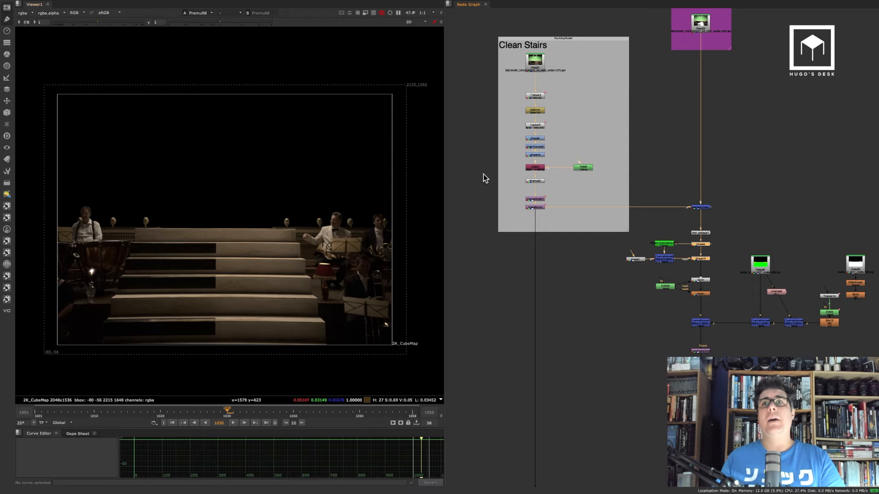
left_click(691, 25)
key("1")
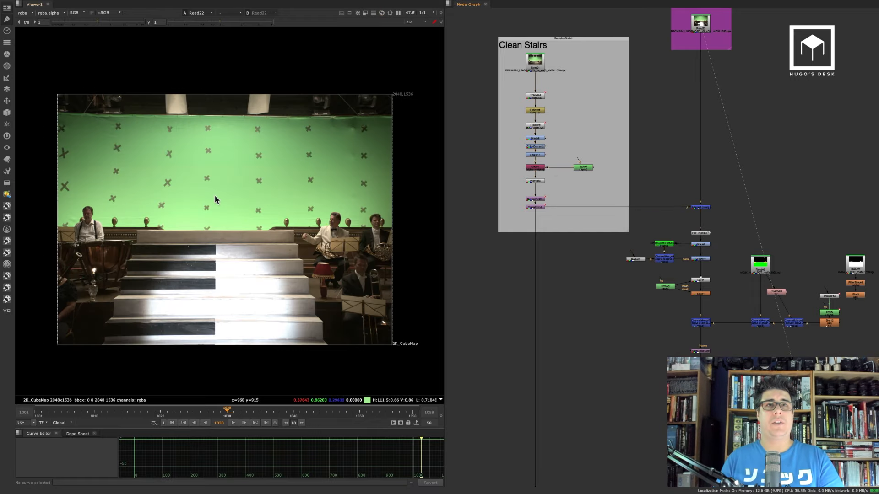
Step: View the merge that adds the BG to the main stream, and the curtain alone at Remove2 above it
middle_click_drag(723, 234, 544, 157)
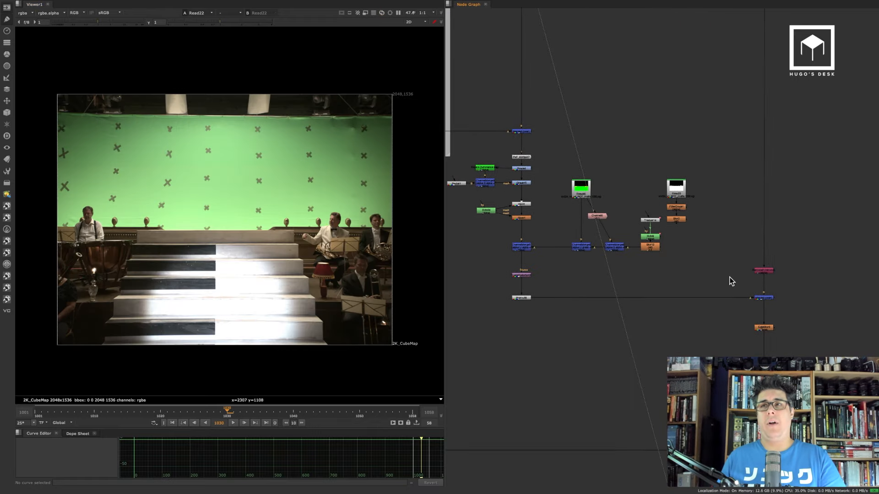
left_click(763, 298)
key("1")
left_click(746, 279)
left_click(756, 273)
key("1")
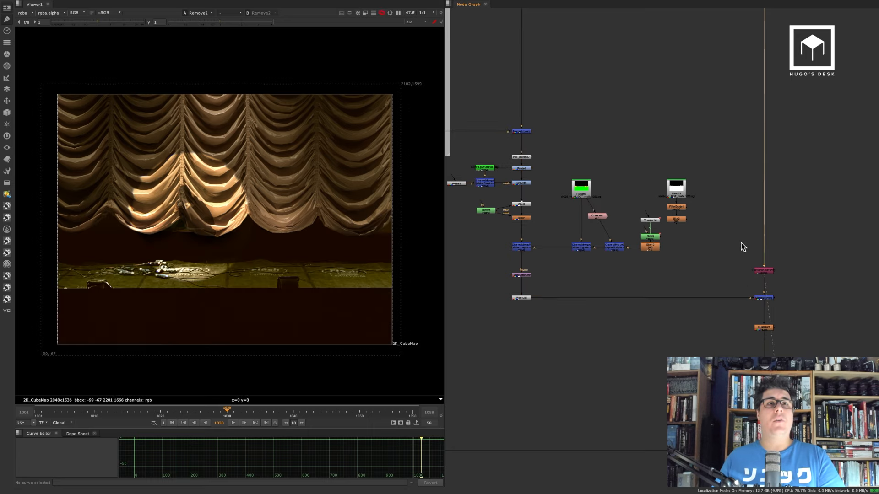
Step: View the edge-blurred comp below the BG merge, and at EdgeBlur1 above the Glints and stuff section
middle_click_drag(709, 219, 668, 194)
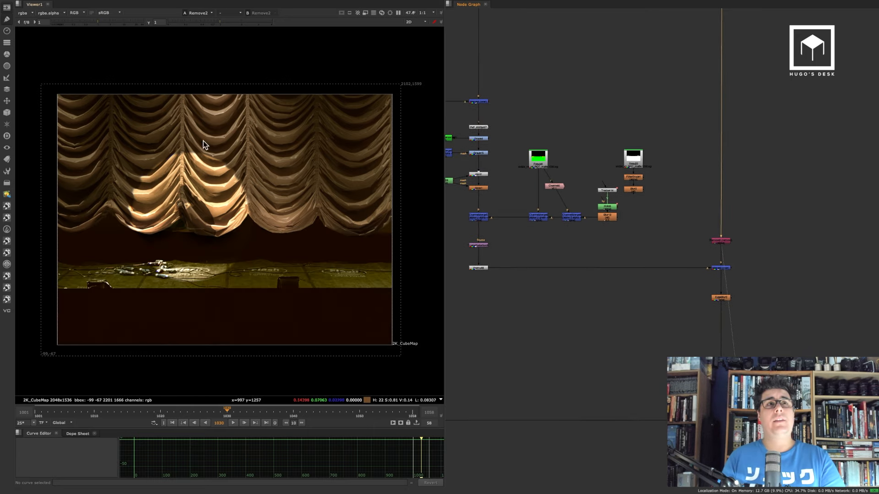
left_click(722, 298)
key("1")
middle_click_drag(728, 302, 670, 142)
middle_click_drag(703, 288, 663, 208)
left_click_drag(652, 275, 600, 297)
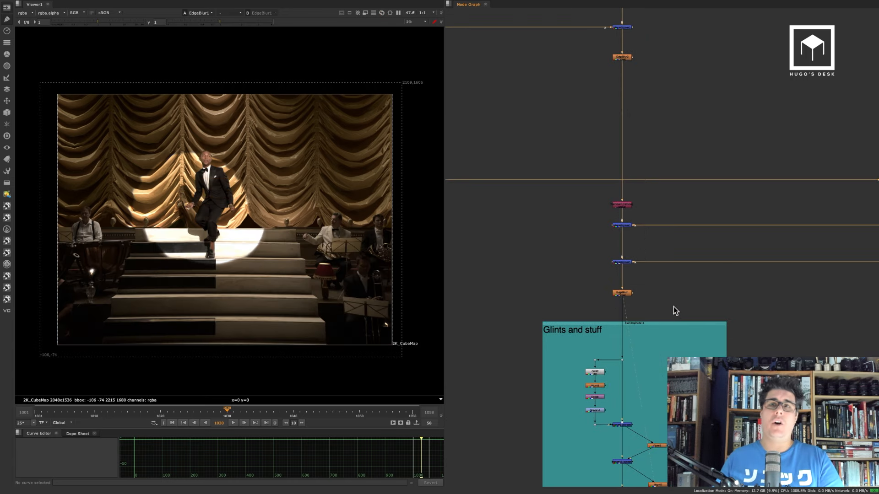
Step: View the comp at Merge10, the last merge of the Glints and stuff section
middle_click_drag(643, 403, 638, 126)
left_click_drag(644, 284, 582, 342)
key("1")
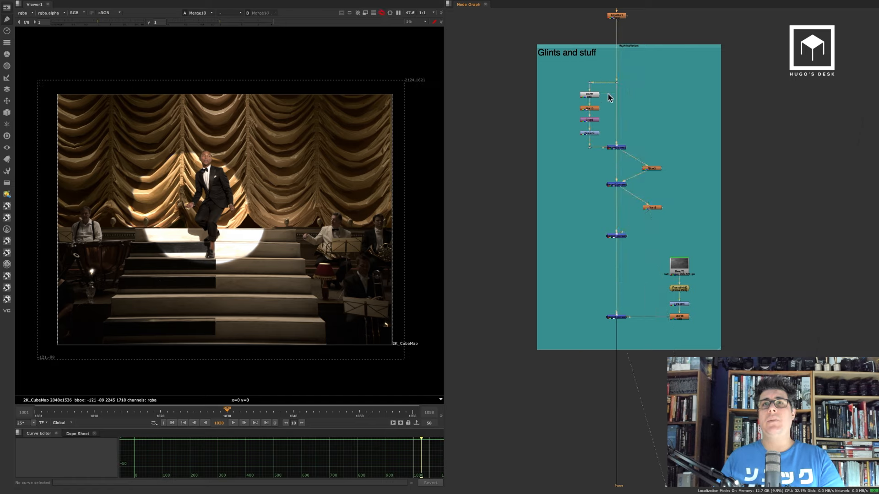
scroll(650, 271, "down", 5)
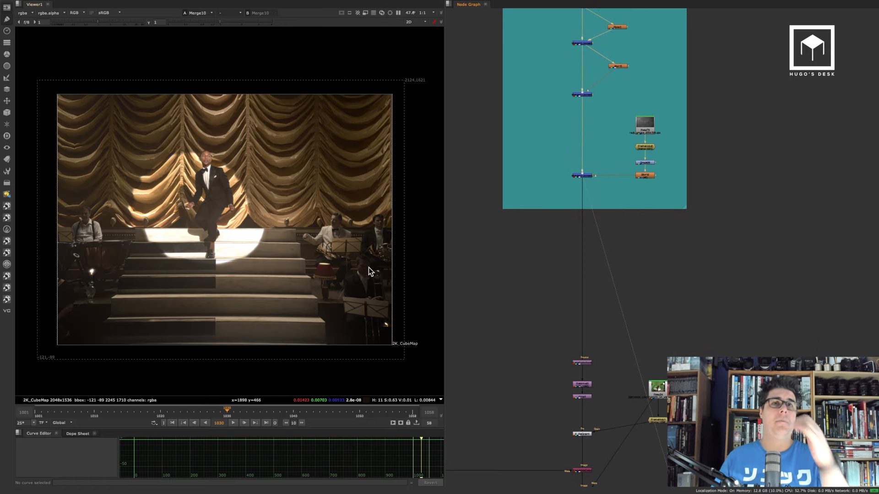
Step: View the HD_1080 version of the finished shot at Read37
middle_click_drag(624, 317, 665, 154)
left_click(621, 339)
key("1")
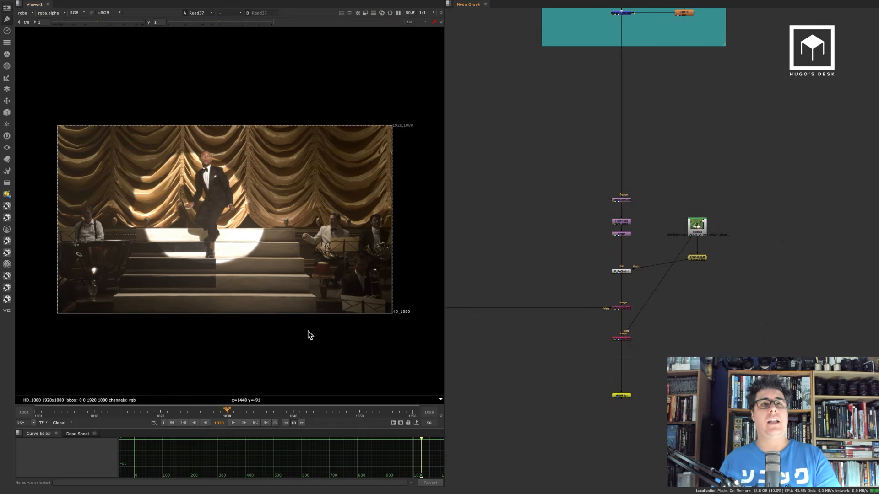
Step: Look over the main stream once more and play back the finished shot at Read37 in a full-screen viewer
middle_click_drag(662, 152, 635, 260)
scroll(617, 362, "down", 5)
middle_click_drag(614, 376, 591, 475)
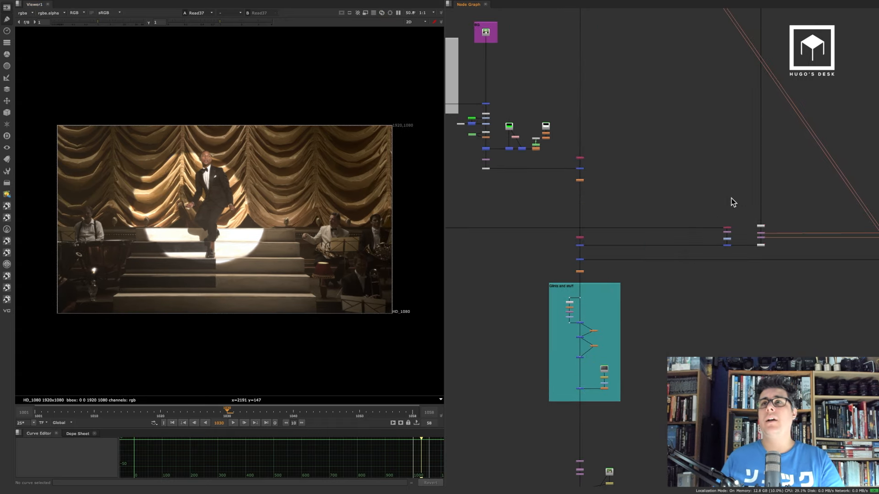
middle_click_drag(732, 199, 569, 237)
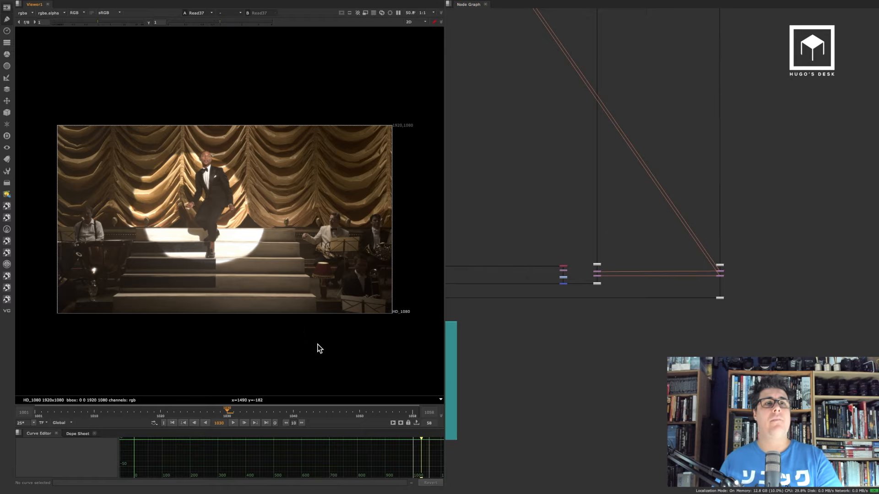
key("space")
scroll(534, 268, "up", 5)
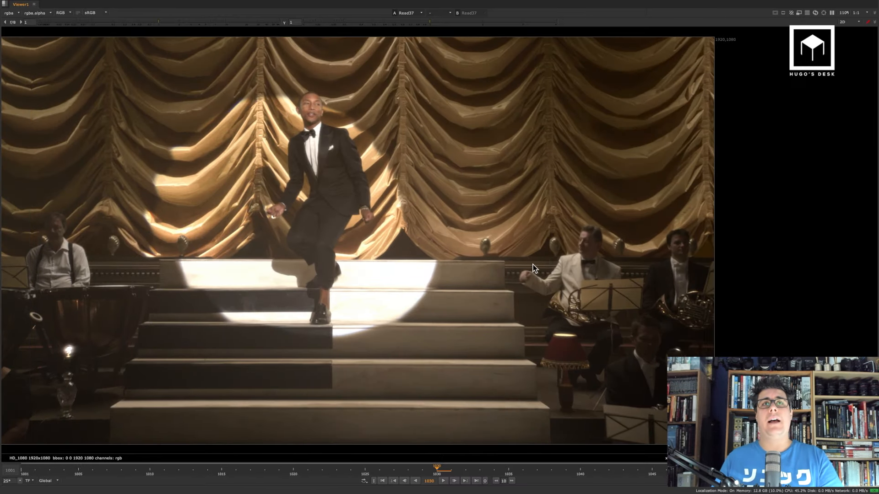
scroll(536, 265, "down", 2)
left_click(444, 481)
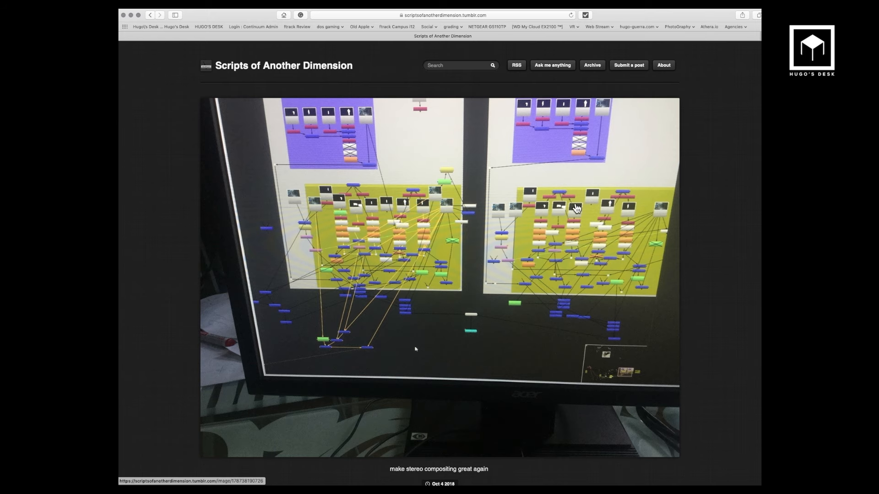
Step: Switch to the Scripts of Another Dimension page in Safari and browse its posted node-graph screenshots down to the page's end
scroll(704, 300, "down", 2)
scroll(703, 300, "down", 10)
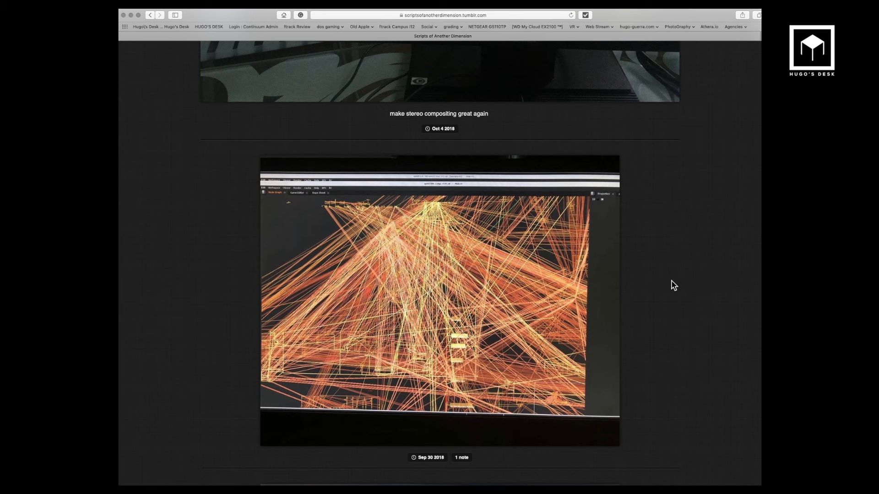
scroll(673, 285, "down", 1)
scroll(642, 312, "down", 11)
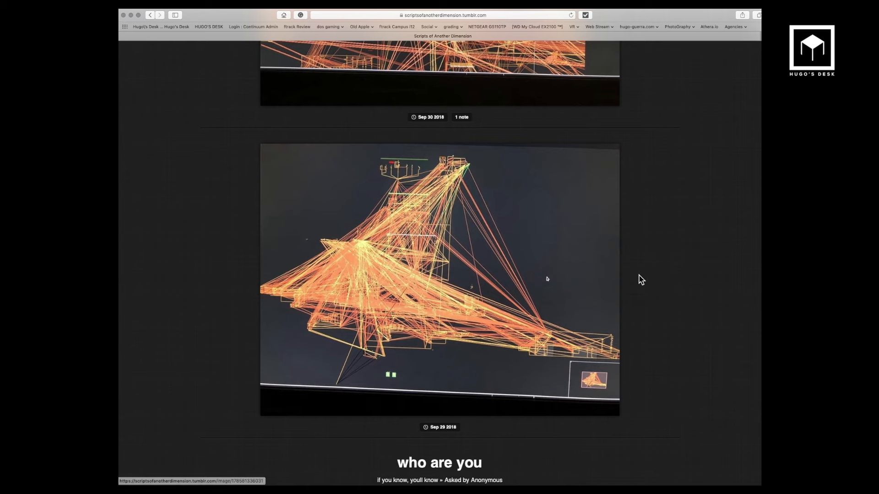
scroll(639, 279, "down", 9)
scroll(662, 296, "down", 4)
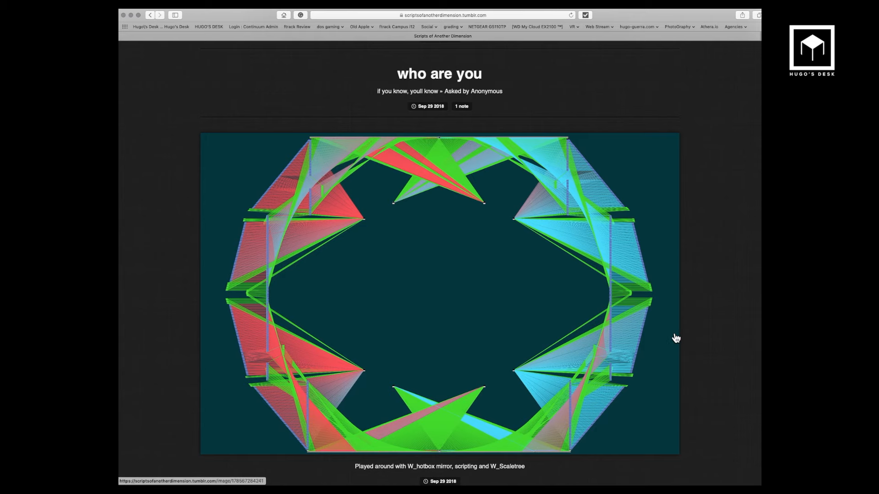
scroll(678, 332, "down", 10)
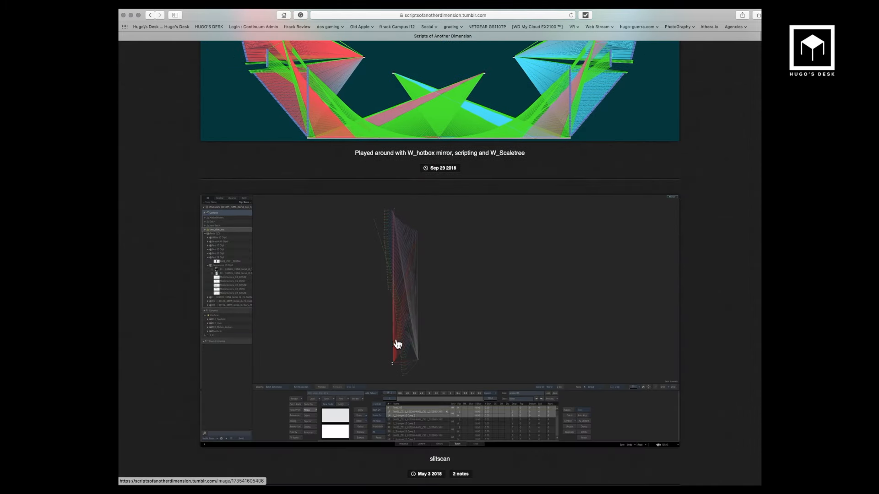
scroll(696, 308, "down", 12)
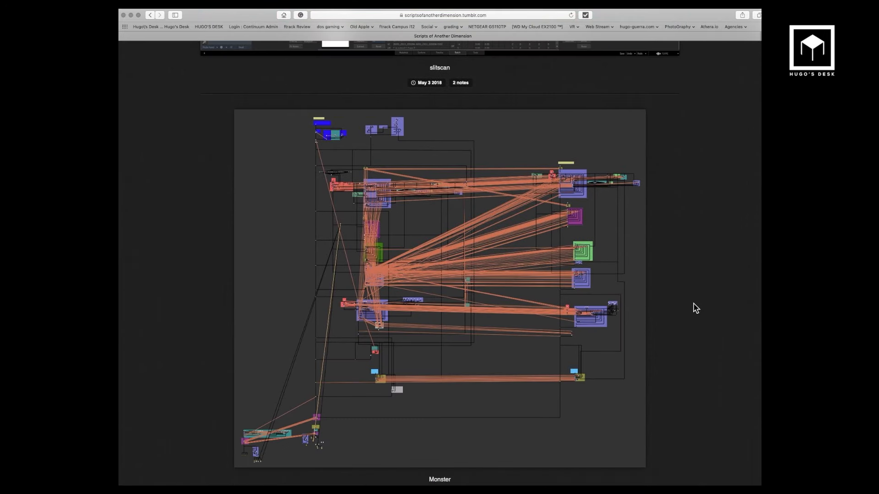
scroll(692, 280, "down", 9)
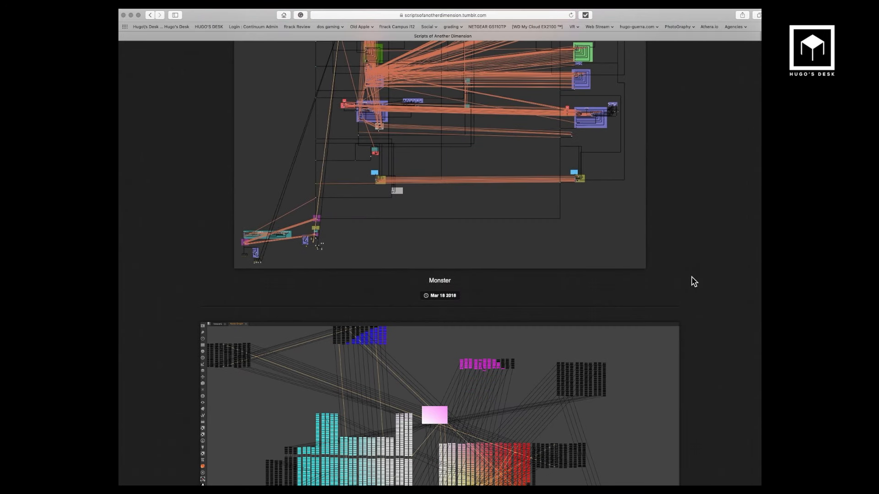
scroll(692, 282, "down", 3)
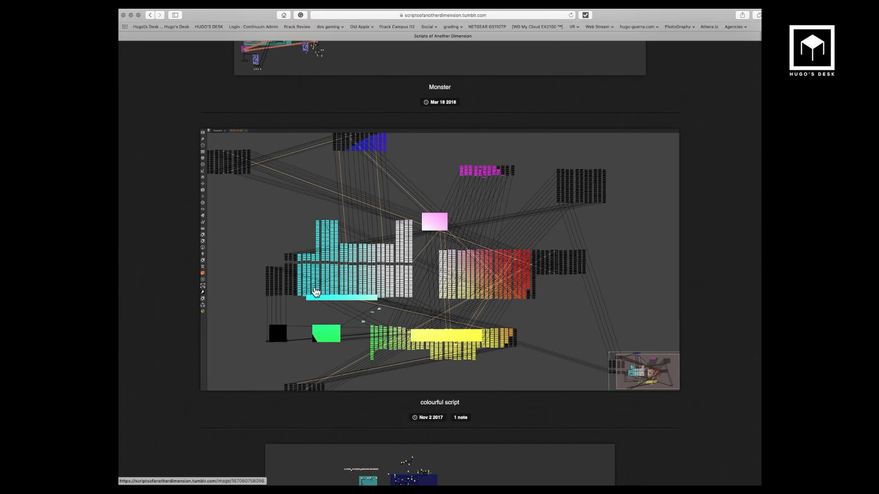
scroll(660, 262, "down", 9)
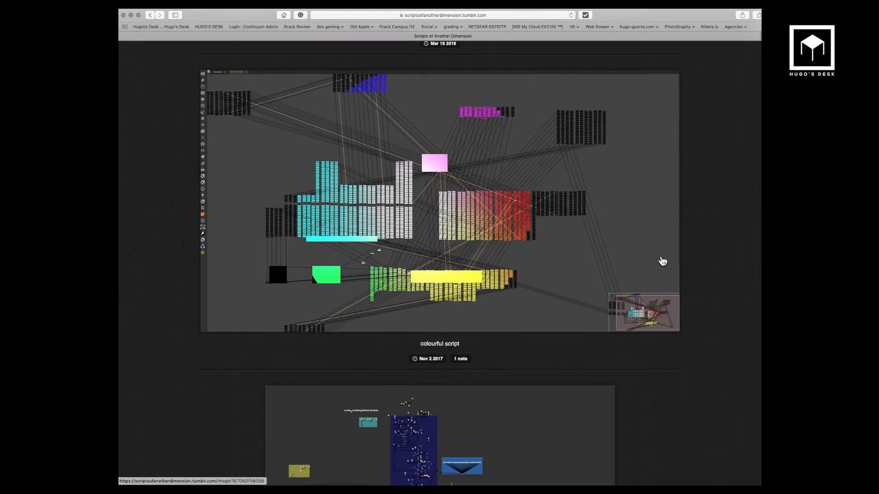
scroll(407, 270, "down", 14)
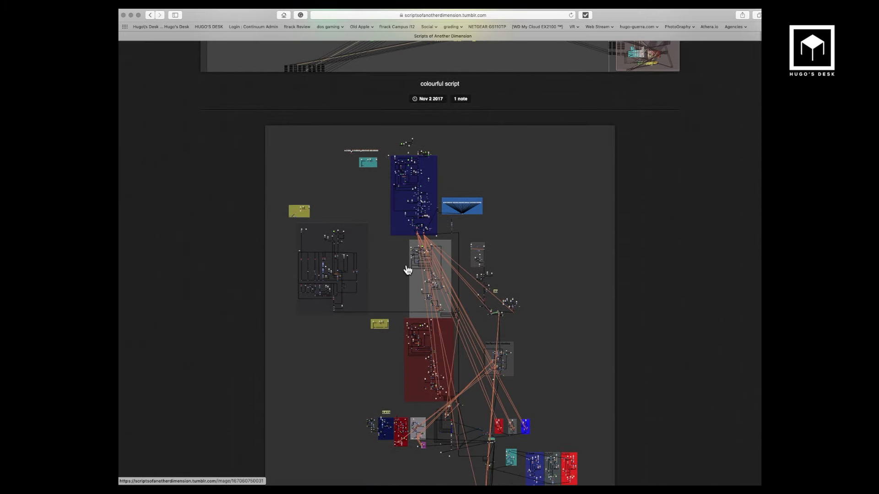
scroll(407, 270, "down", 2)
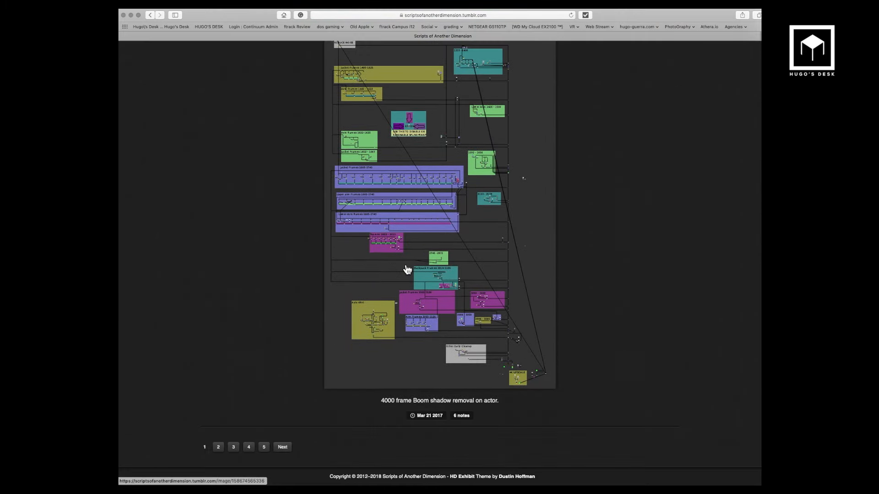
Step: Go to page 5 and on to page 10, view the Sword in the Stone screenshot on its own, and return to its post
left_click(264, 450)
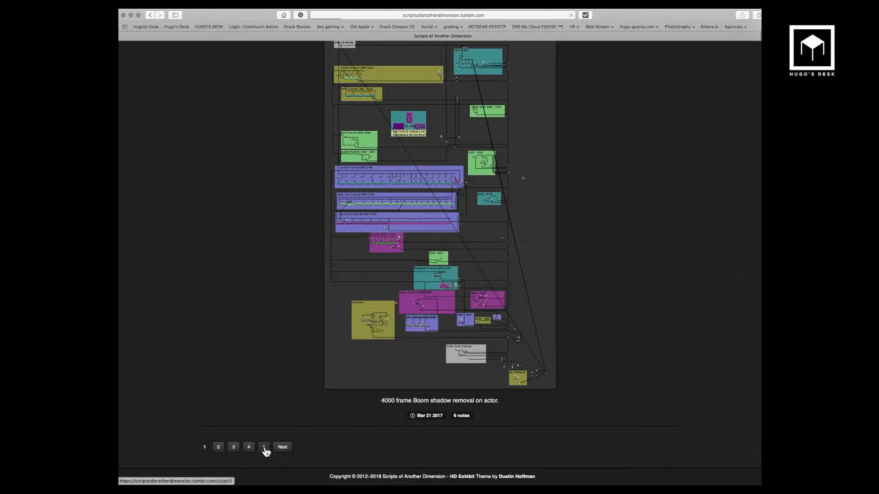
scroll(275, 440, "down", 20)
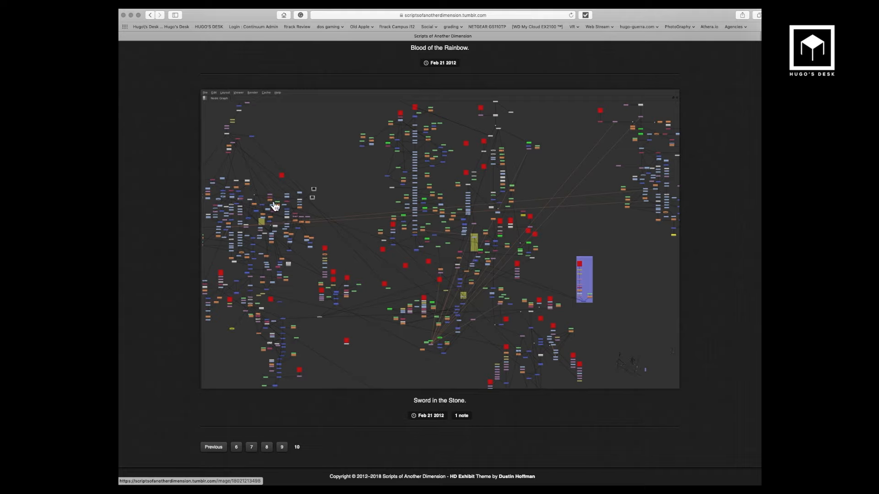
left_click(517, 256)
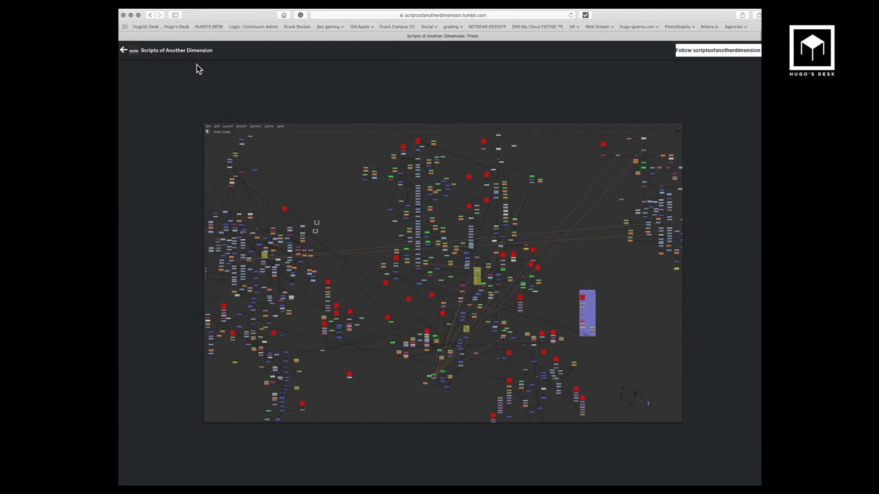
left_click(124, 50)
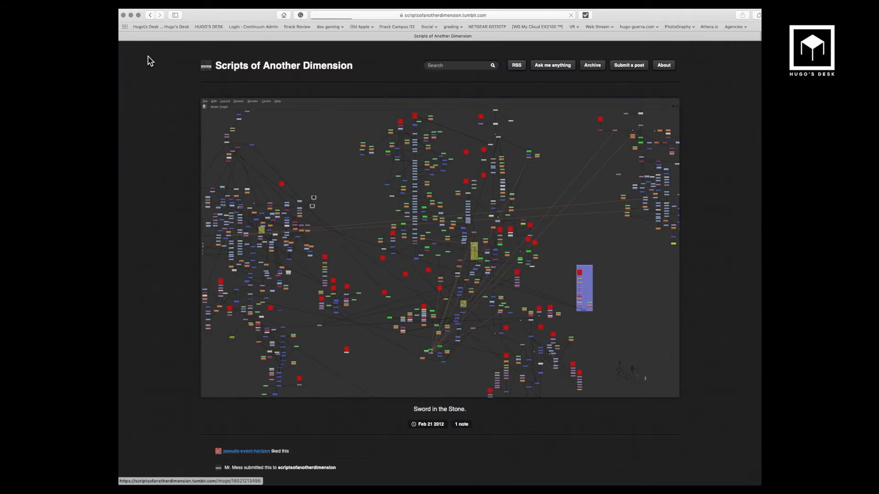
scroll(722, 280, "down", 1)
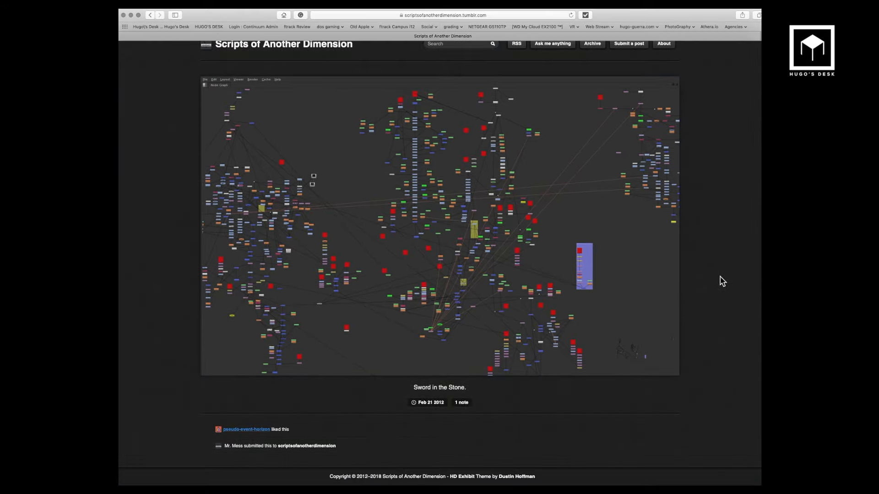